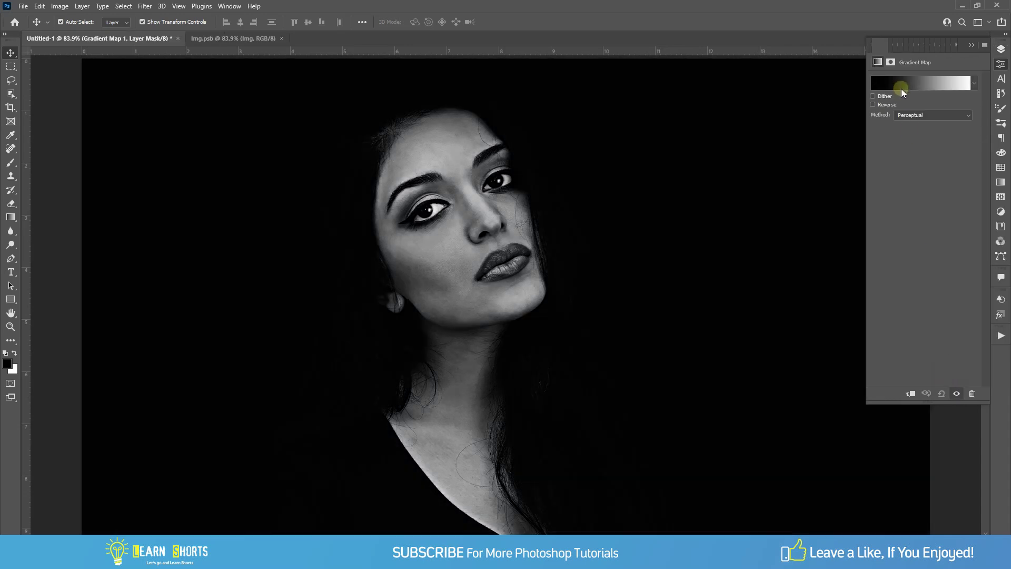
Preview the finished effect's gradient map, then draw a gradient across the canvas with swapped colours
left_click(902, 89)
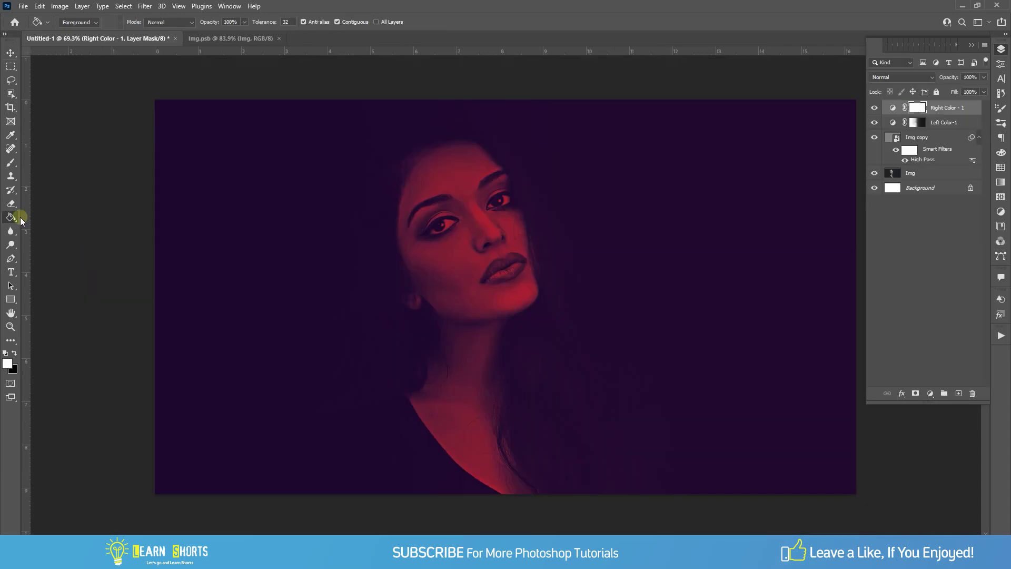
right_click(12, 217)
left_click(81, 219)
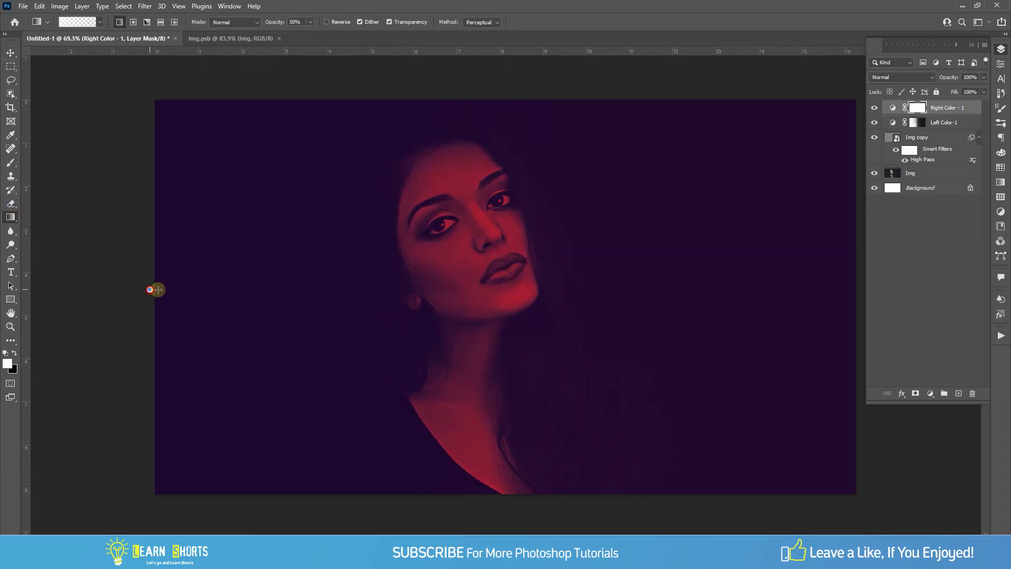
left_click(14, 352)
left_click_drag(316, 303, 724, 303)
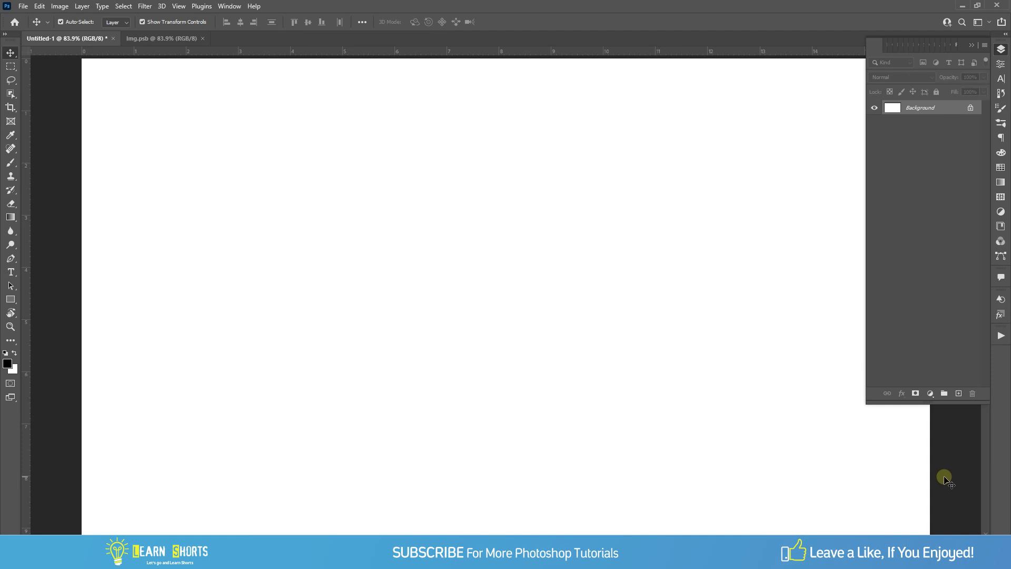
Drag the Img portrait from Img.psb into Untitled-1 and align it top and horizontally centred
left_click(164, 43)
left_click(582, 249)
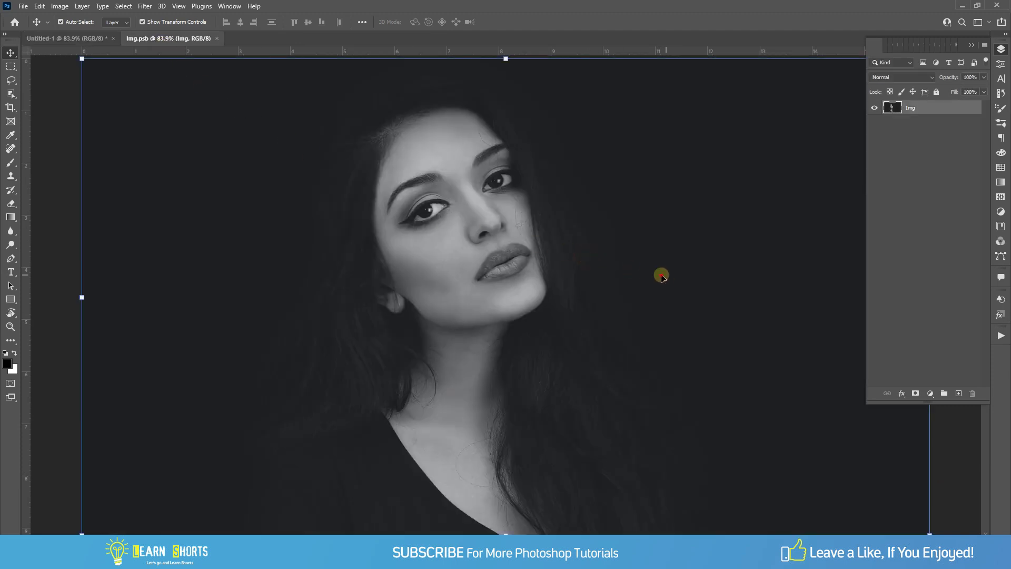
mouse_move(662, 275)
left_mouse_down()
mouse_move(147, 73)
mouse_move(511, 267)
left_mouse_up()
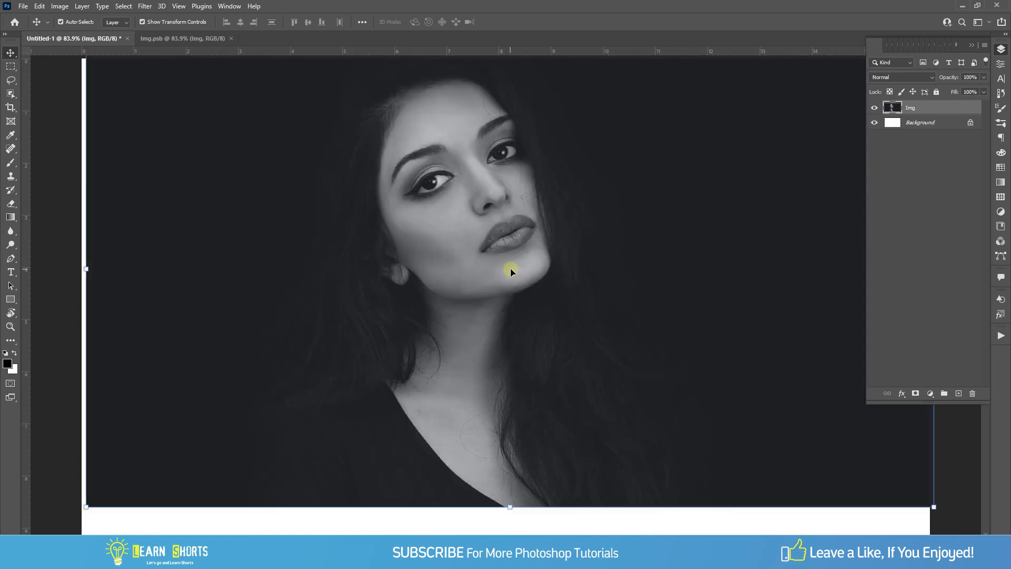
left_click(920, 122, "shift")
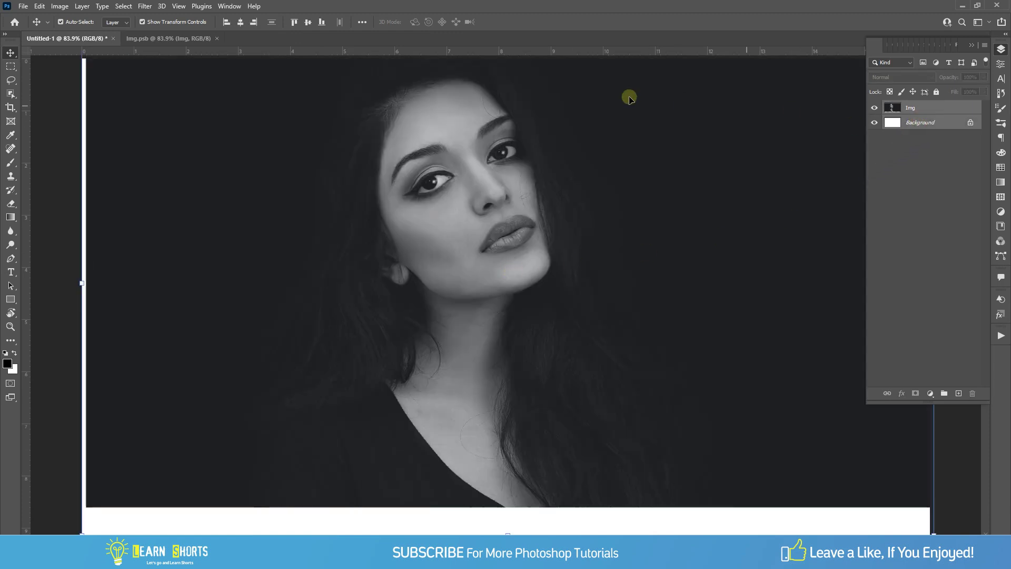
left_click(304, 22)
left_click(240, 23)
left_click(62, 152)
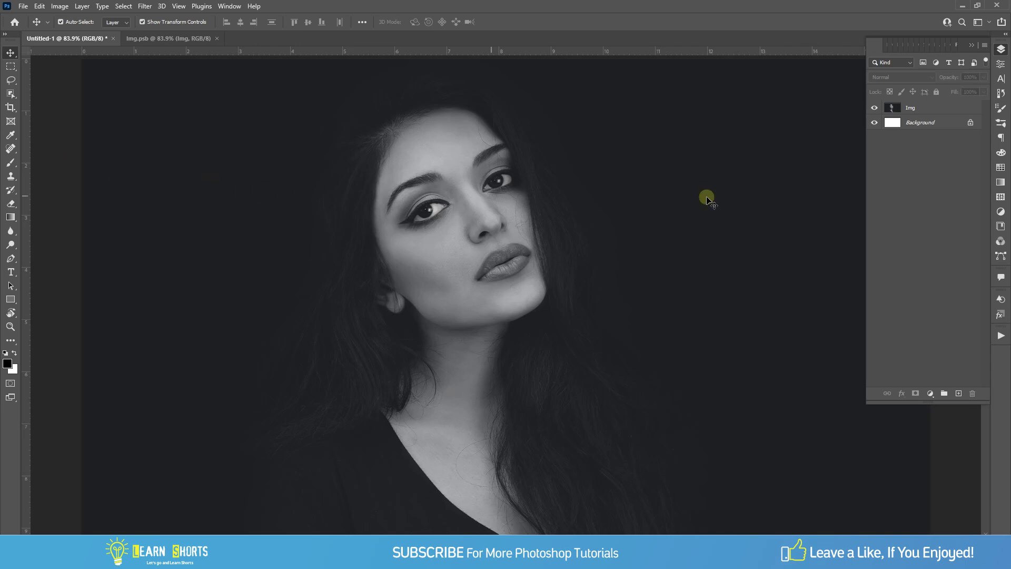
Duplicate the Img layer as Img copy and convert it to a smart object
left_click(942, 110)
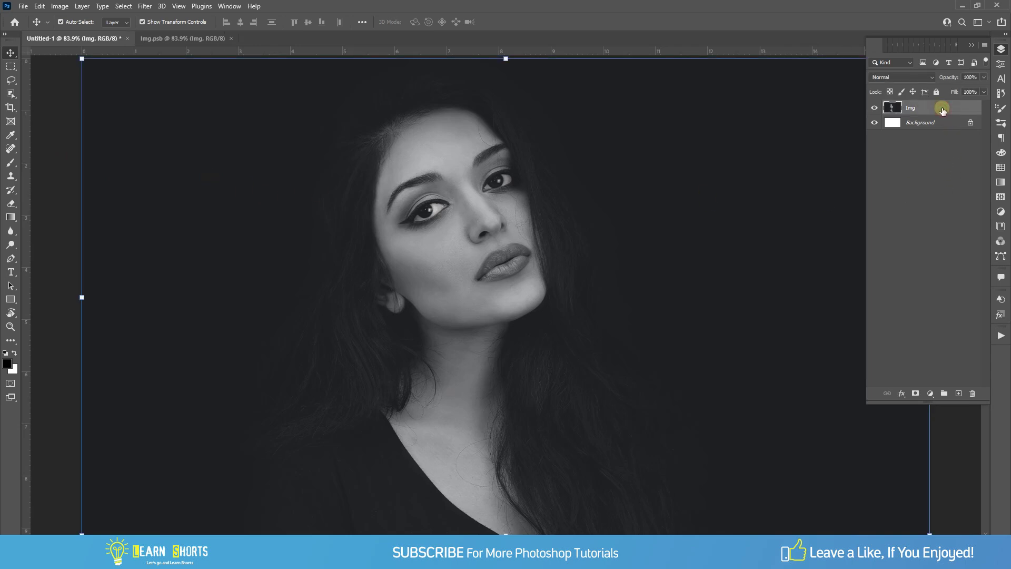
right_click(943, 109)
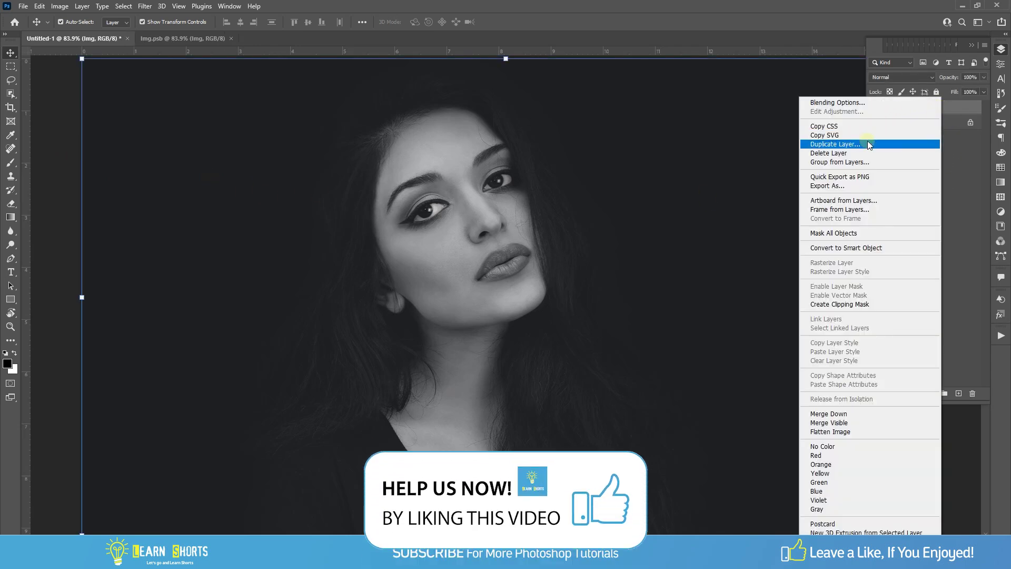
left_click(882, 144)
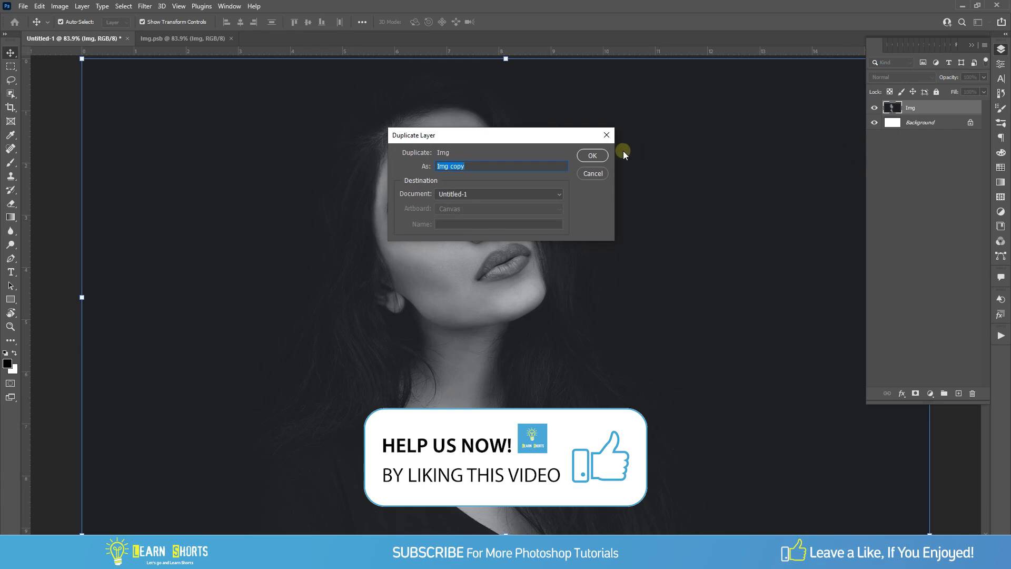
left_click(593, 155)
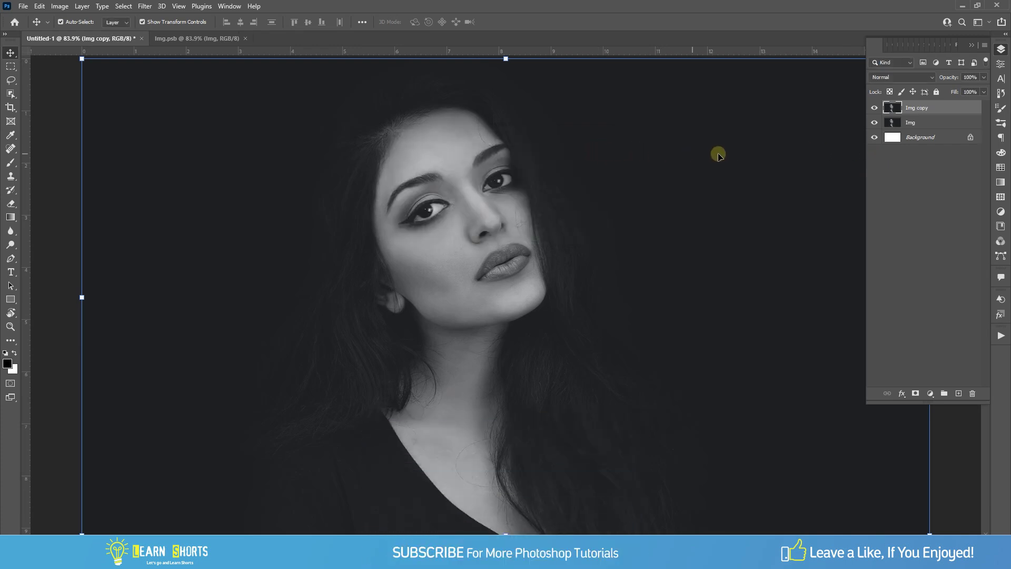
right_click(936, 112)
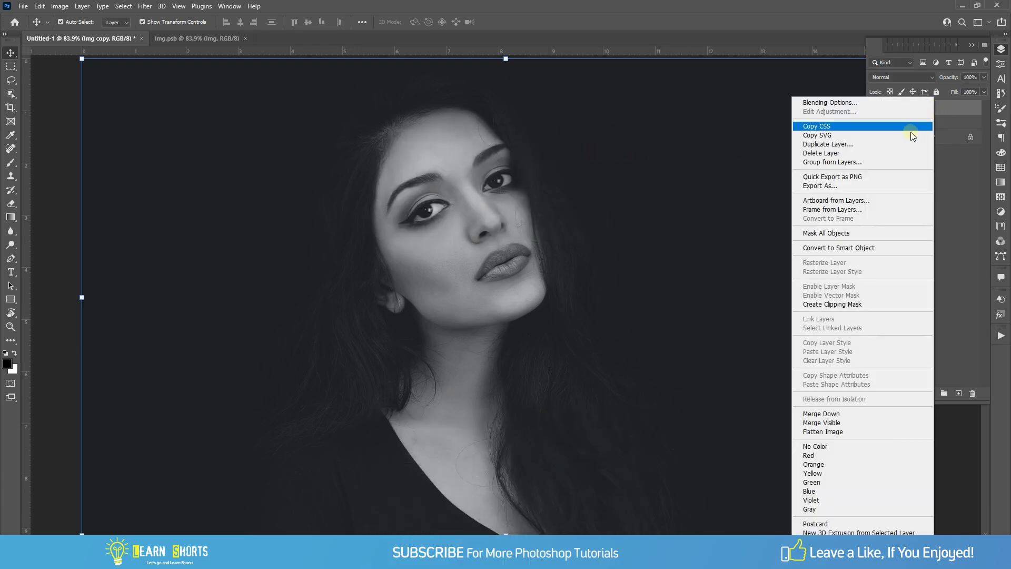
left_click(896, 252)
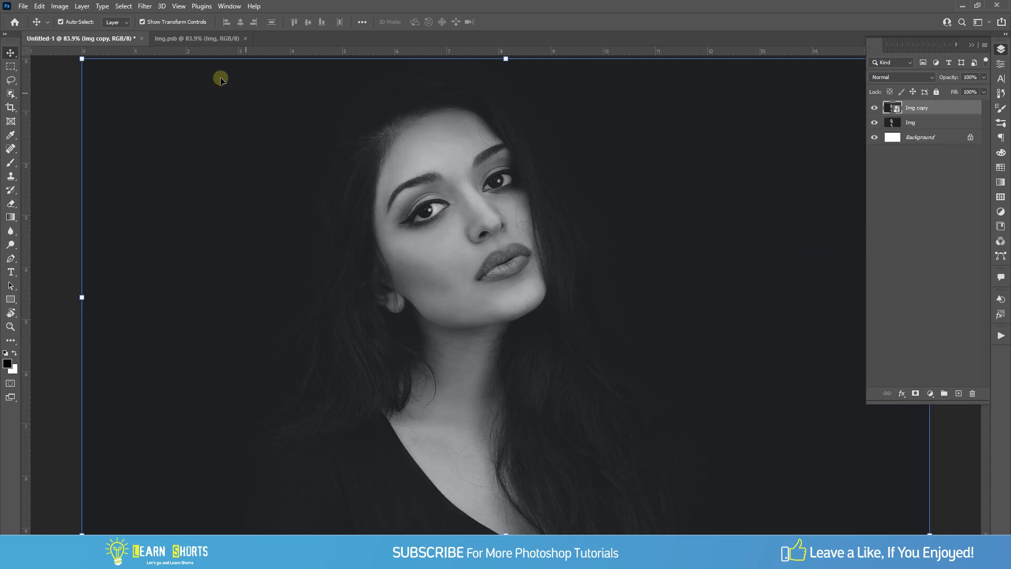
Apply a High Pass filter of radius 8.2 to Img copy and blend it in Overlay
left_click(144, 6)
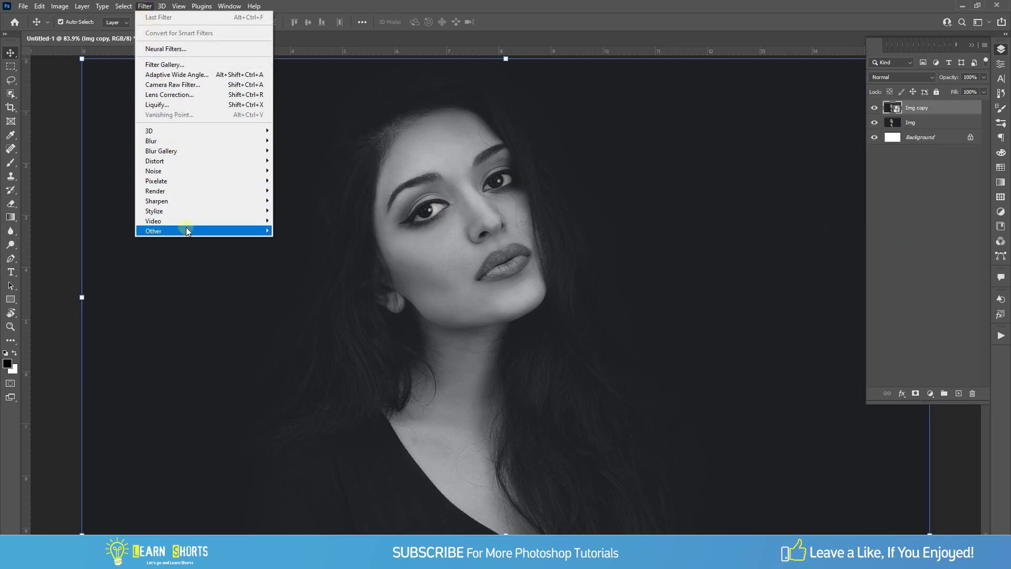
mouse_move(203, 231)
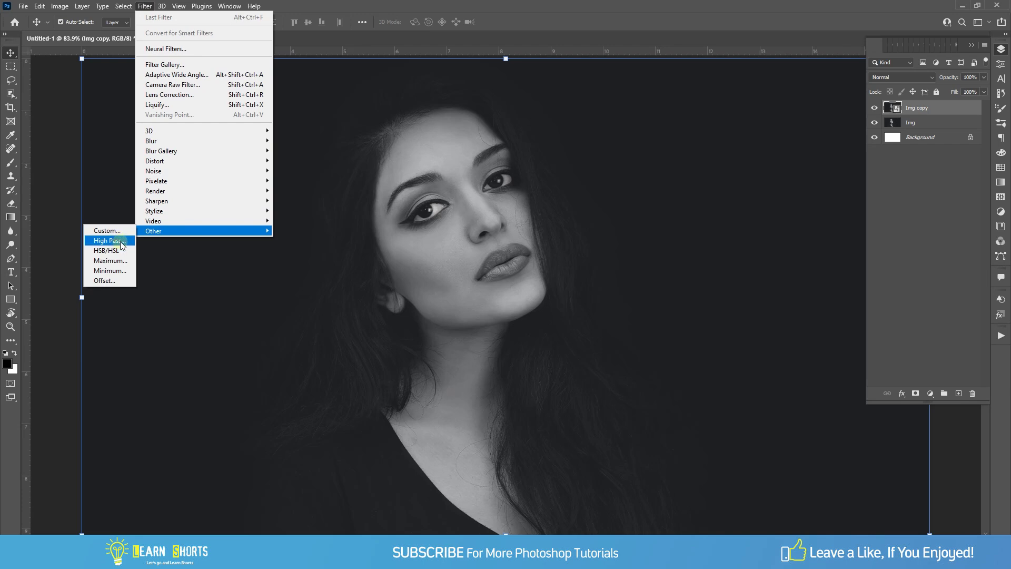
left_click(122, 245)
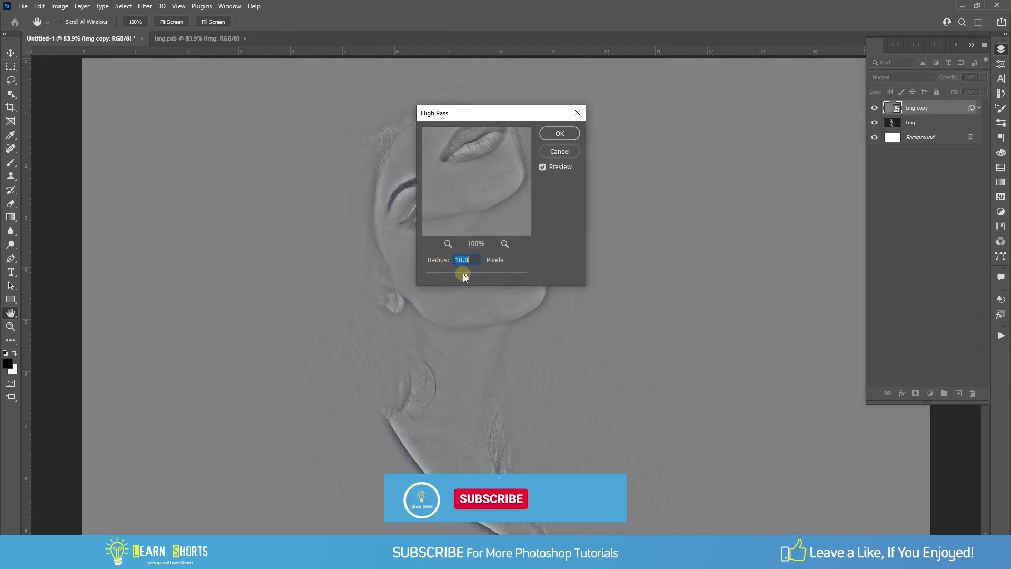
left_click_drag(463, 273, 461, 274)
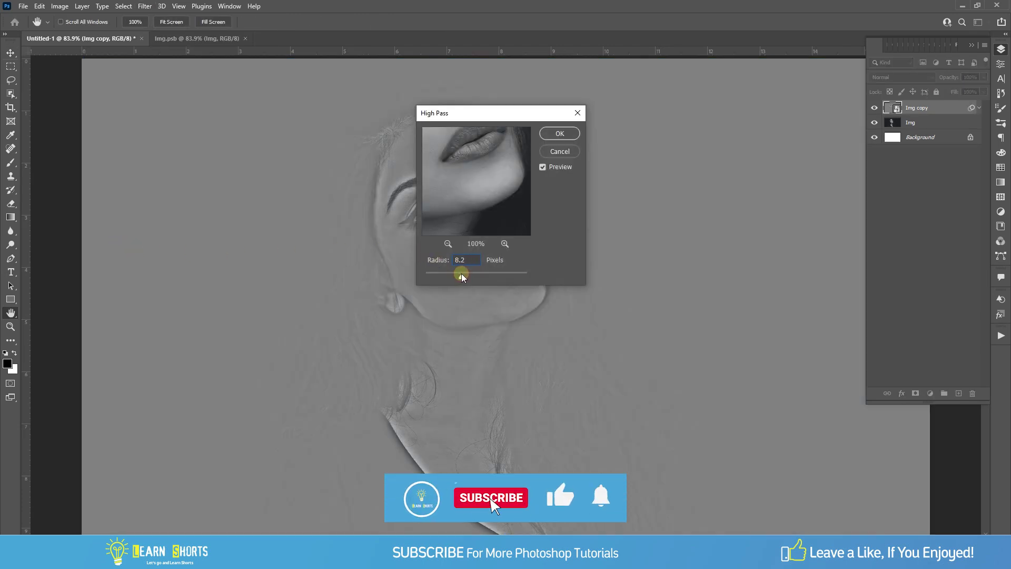
left_click(554, 133)
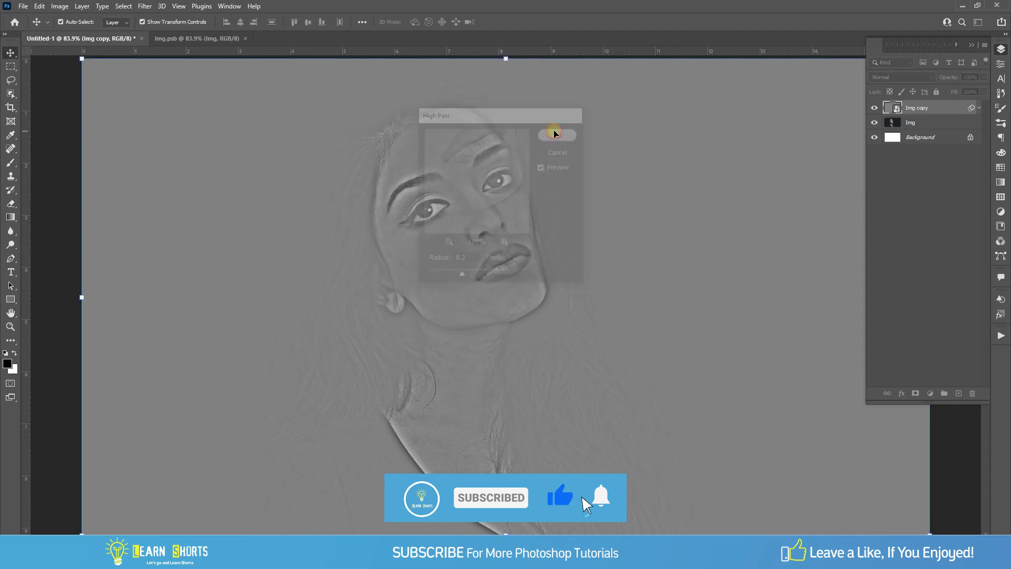
left_click(879, 77)
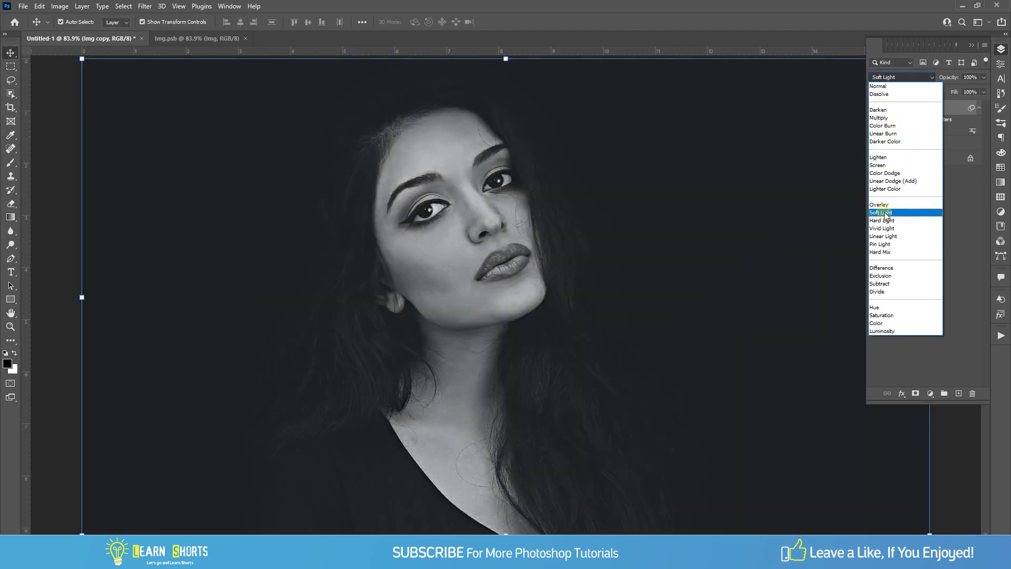
left_click(885, 206)
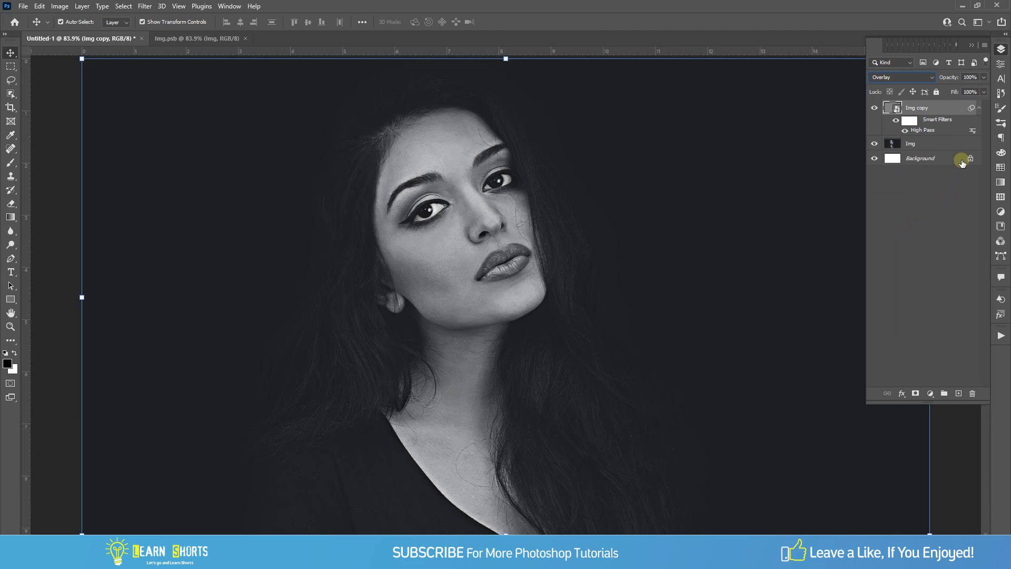
left_click(973, 46)
left_click(958, 112)
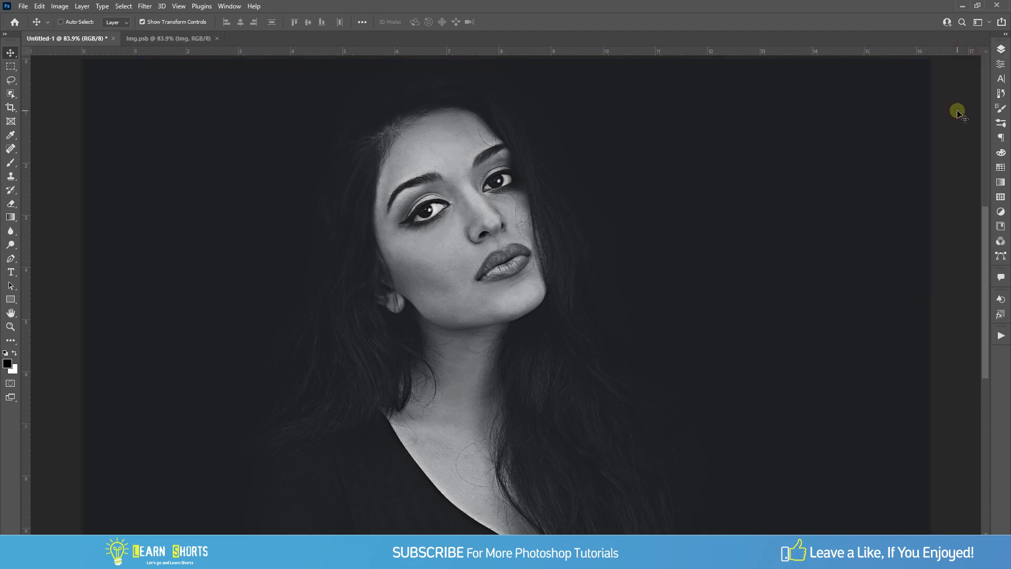
Add a Gradient Map adjustment layer and set its dark stop to #13032d
left_click(1001, 52)
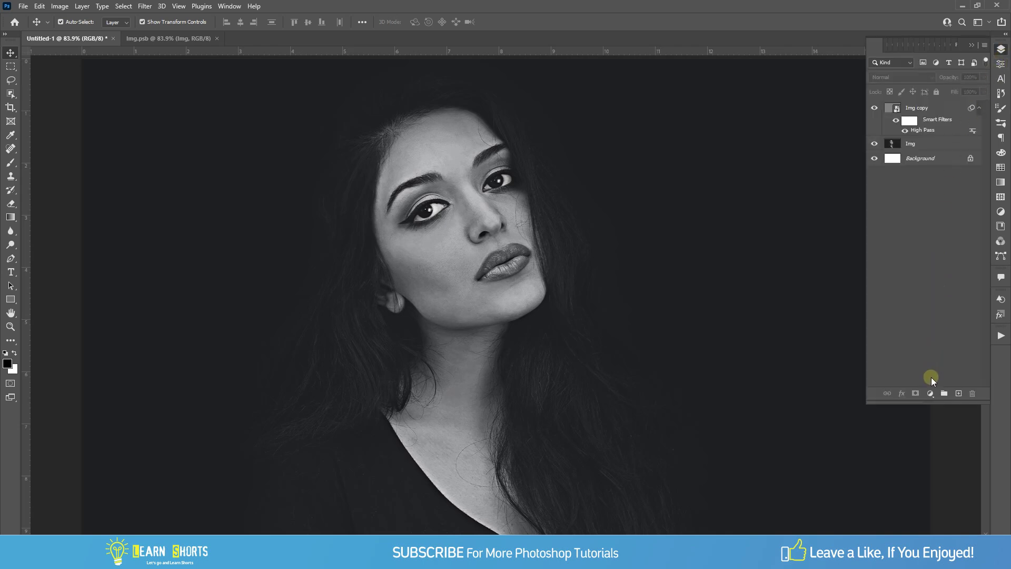
left_click(930, 393)
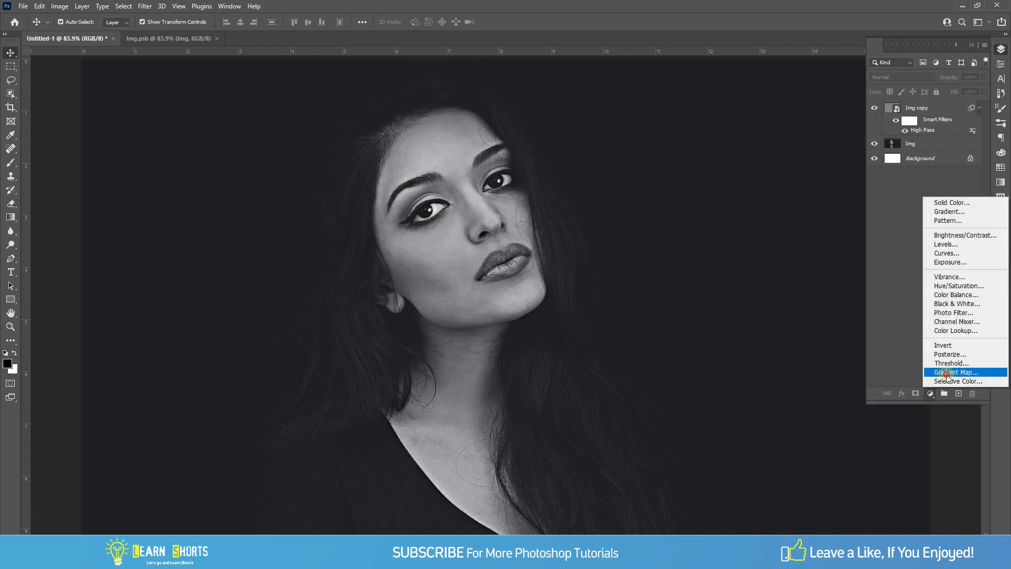
left_click(946, 373)
left_click(901, 87)
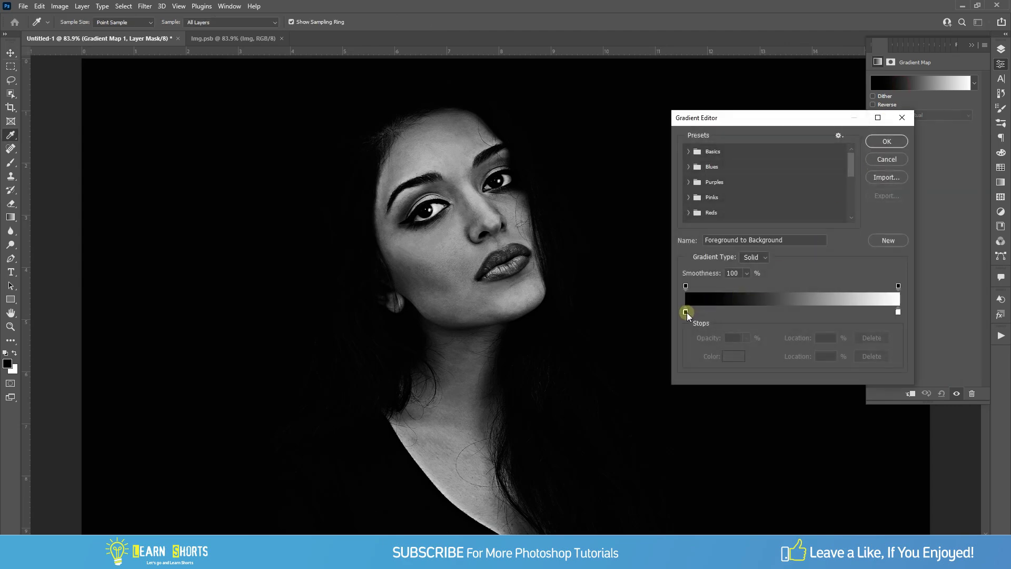
left_click(686, 311)
left_click(735, 357)
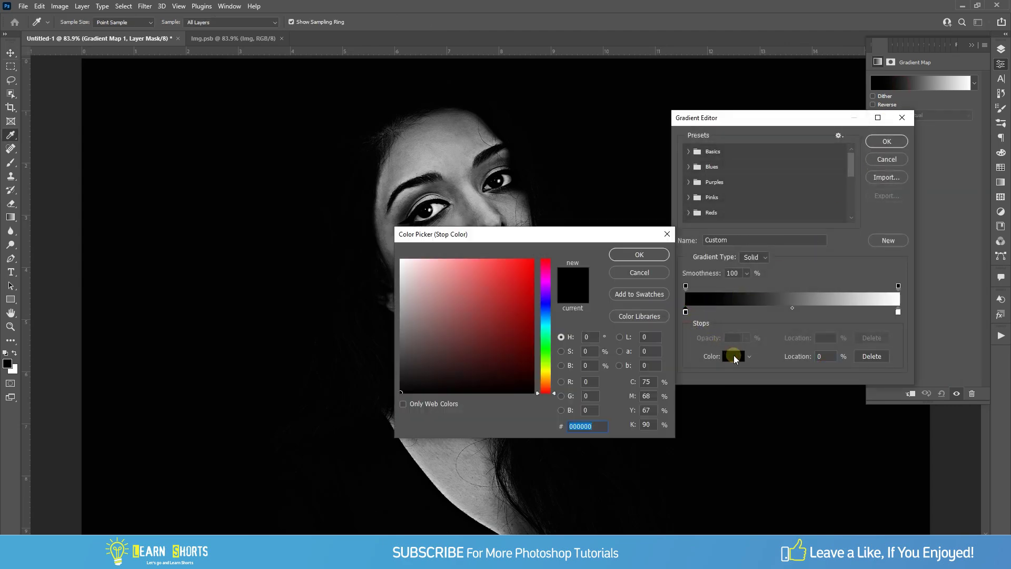
type("130")
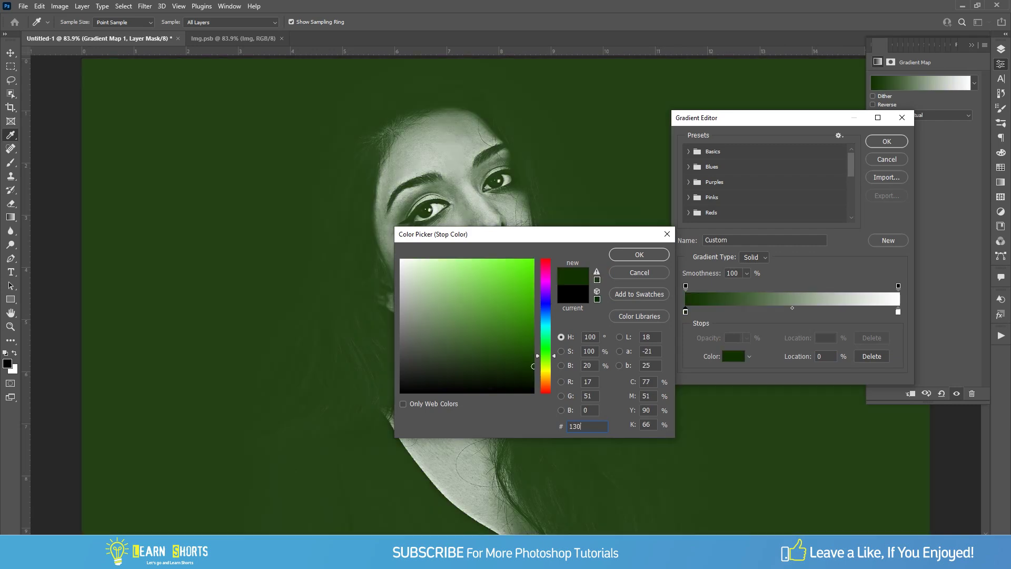
type("32d")
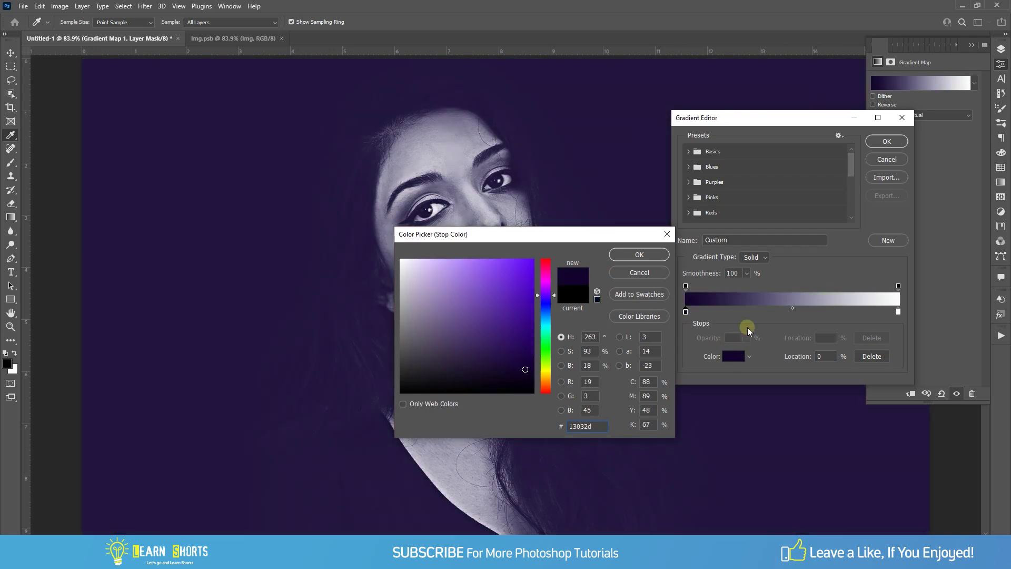
left_click(639, 254)
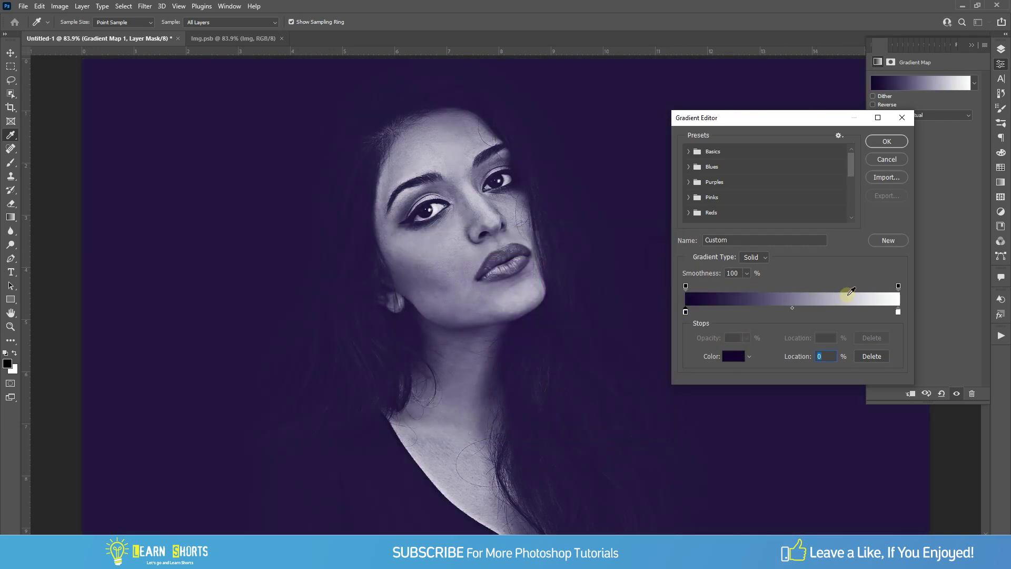
Set the gradient's light stop to #0db8ff and apply the gradient map
left_click(899, 311)
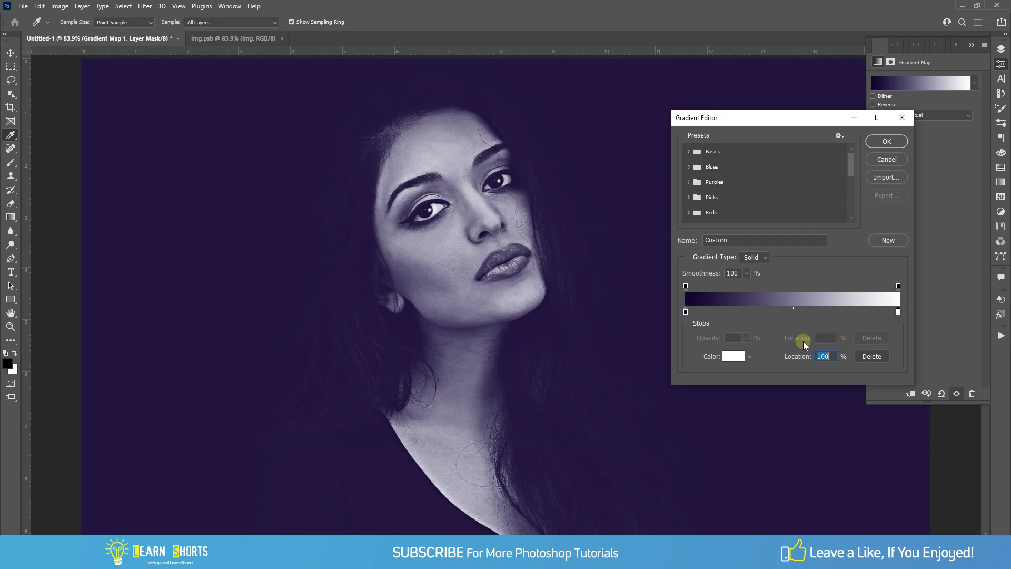
left_click(737, 357)
type("0d")
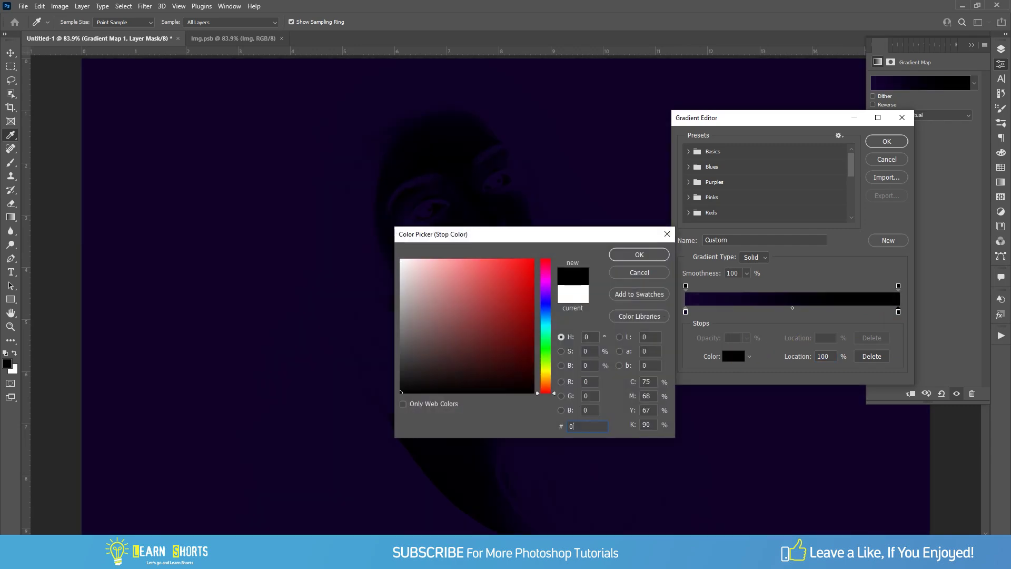
type("b")
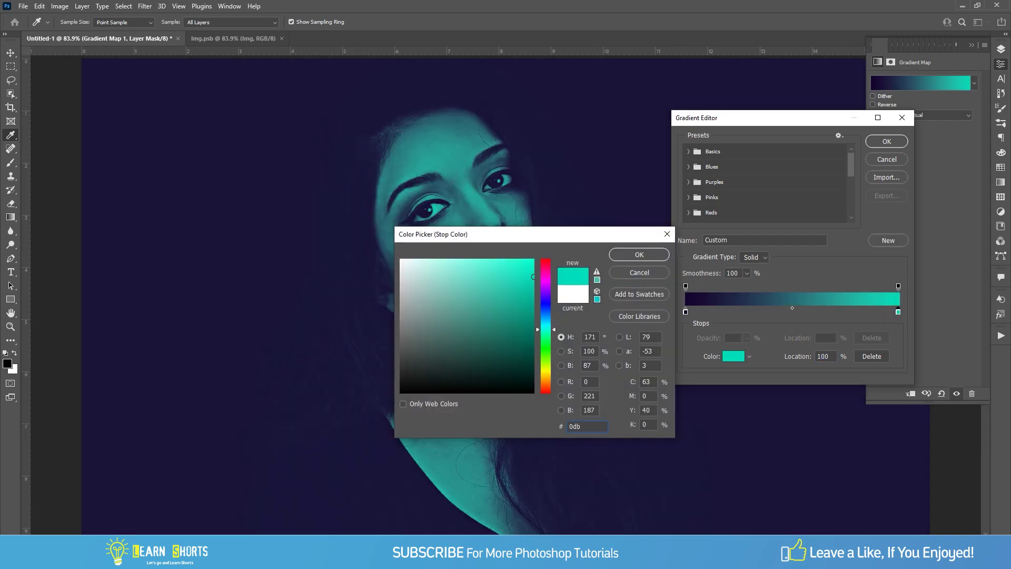
type("8ff")
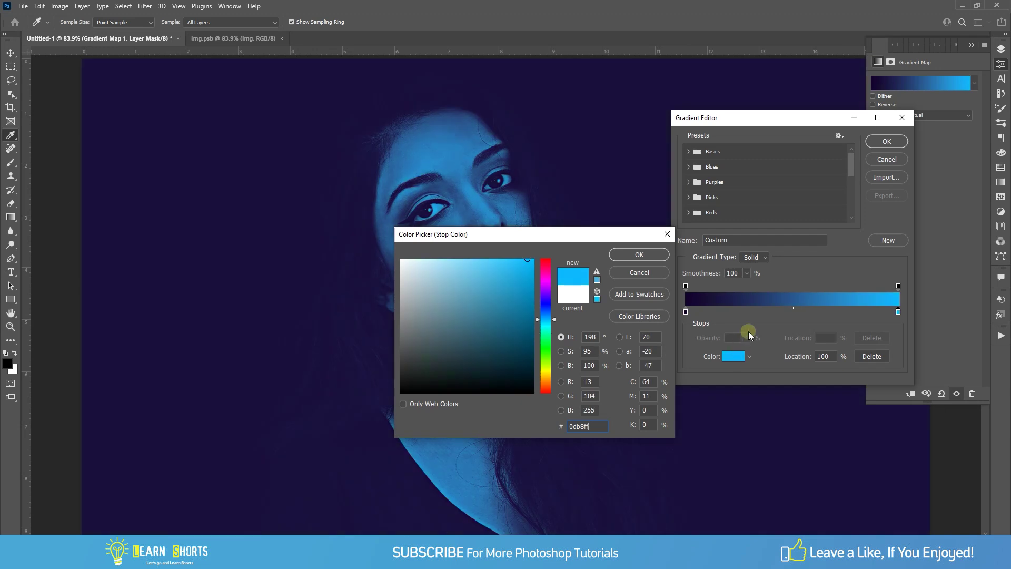
left_click(660, 257)
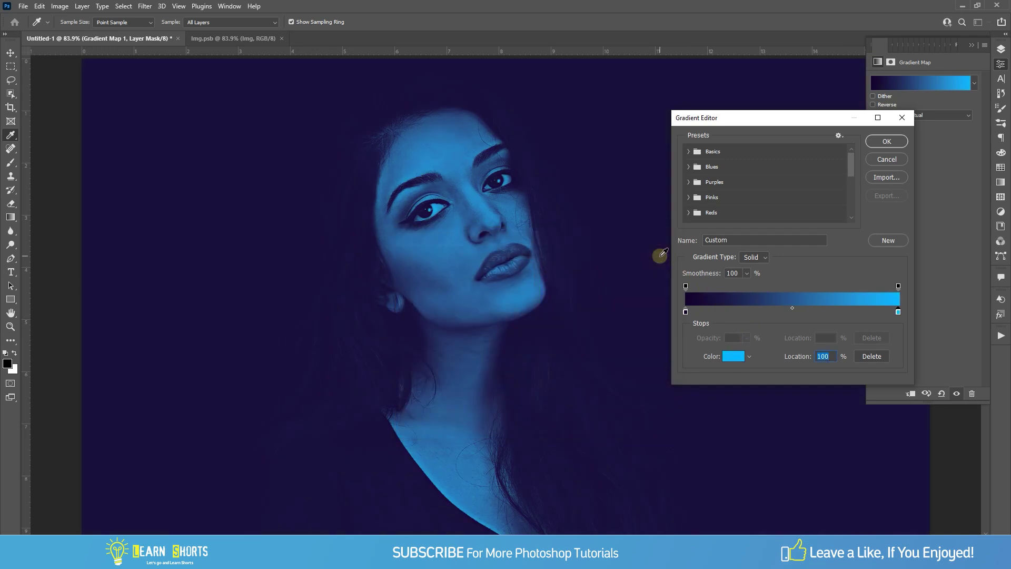
left_click(872, 144)
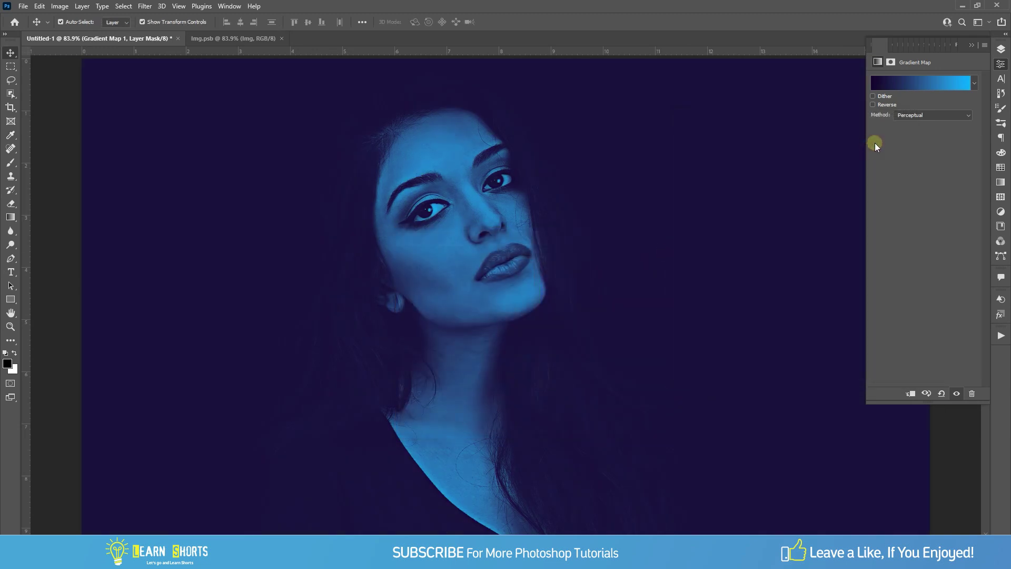
left_click(1001, 49)
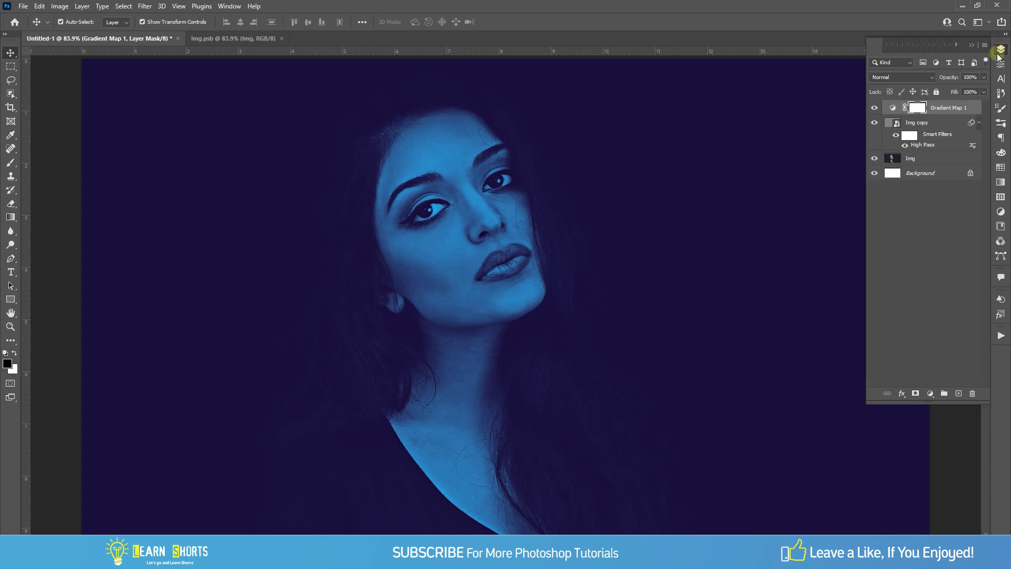
Rename the Gradient Map 1 layer to 'Left Color-1' and target its mask
double_click(952, 108)
type("Left Color-1")
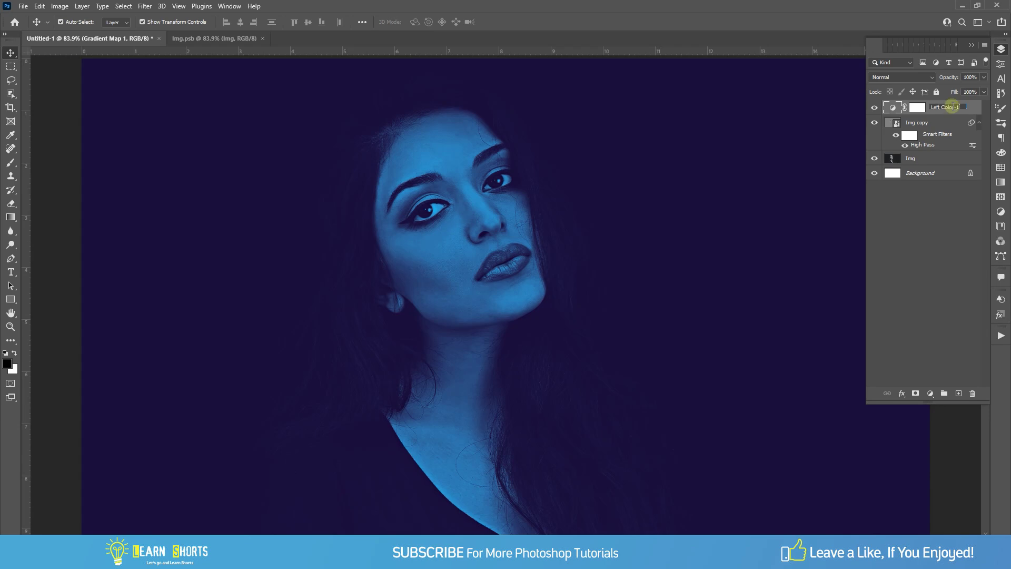
key("Return")
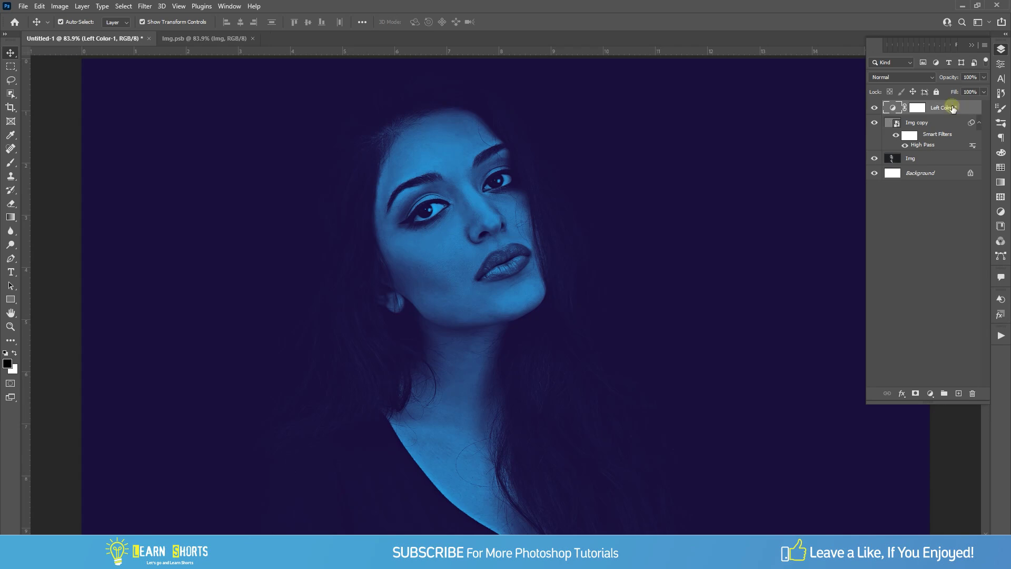
left_click(921, 109)
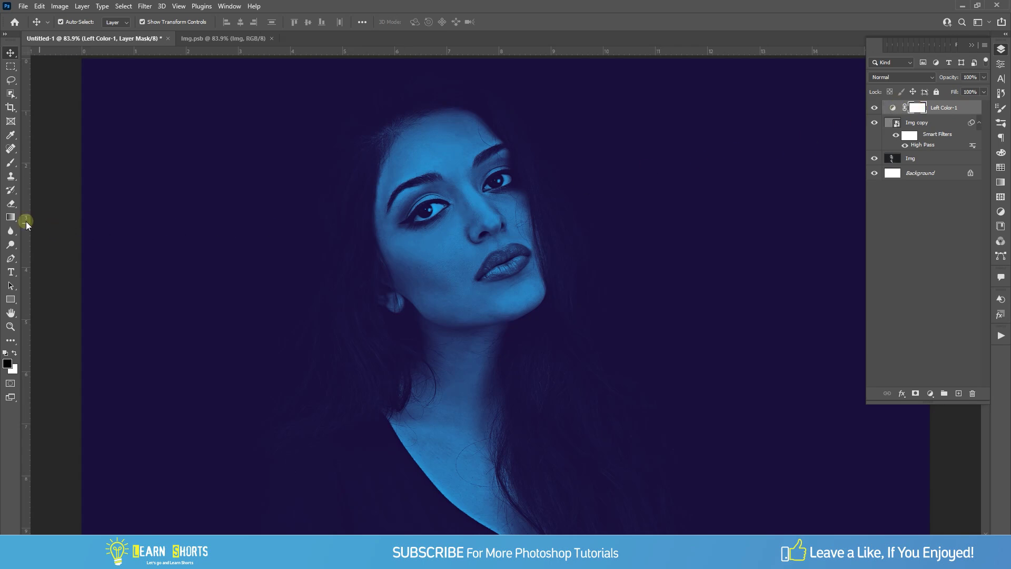
Draw right-to-left gradients on the mask so the blue tint stays on the left
right_click(10, 217)
left_click(53, 217)
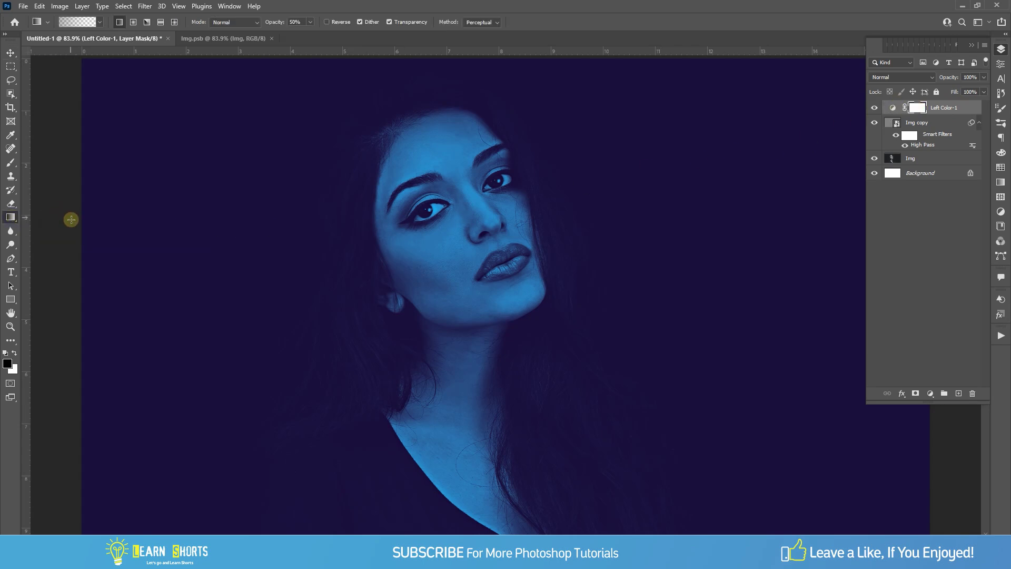
key("ctrl+0")
mouse_move(139, 278)
left_mouse_down()
mouse_move(573, 282)
mouse_move(155, 281)
left_mouse_up()
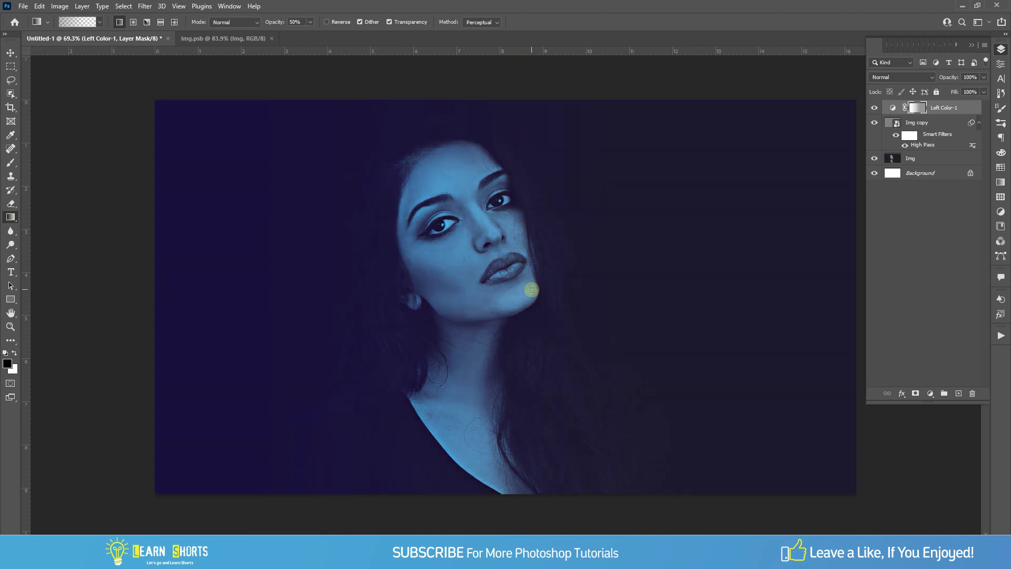
left_click_drag(463, 290, 171, 289)
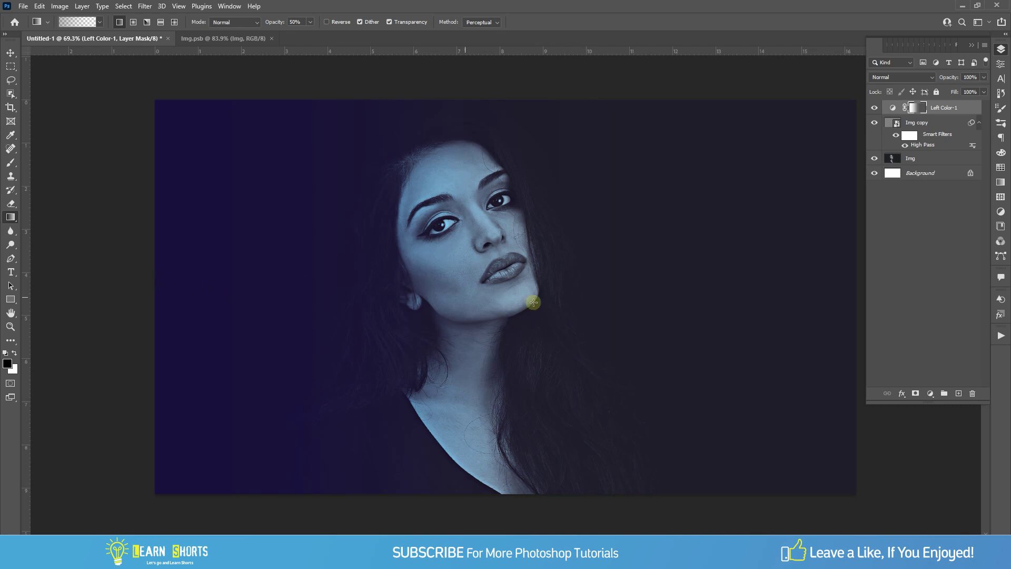
left_click_drag(717, 301, 301, 297)
left_click_drag(663, 311, 235, 302)
Paint white at 29% brush opacity on the Left Color-1 mask over hair, neck and shoulder
left_click(11, 165)
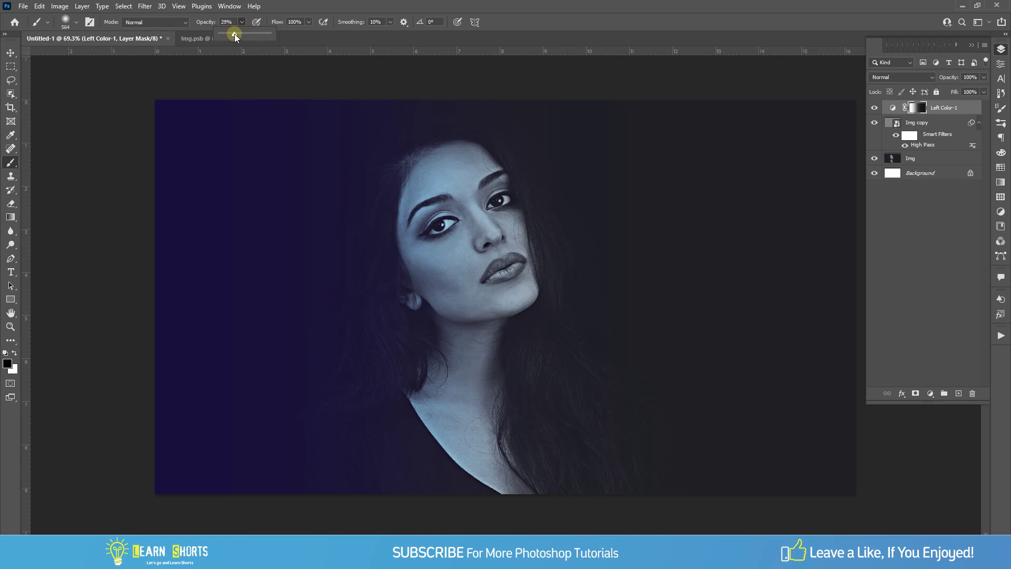
left_click(14, 352)
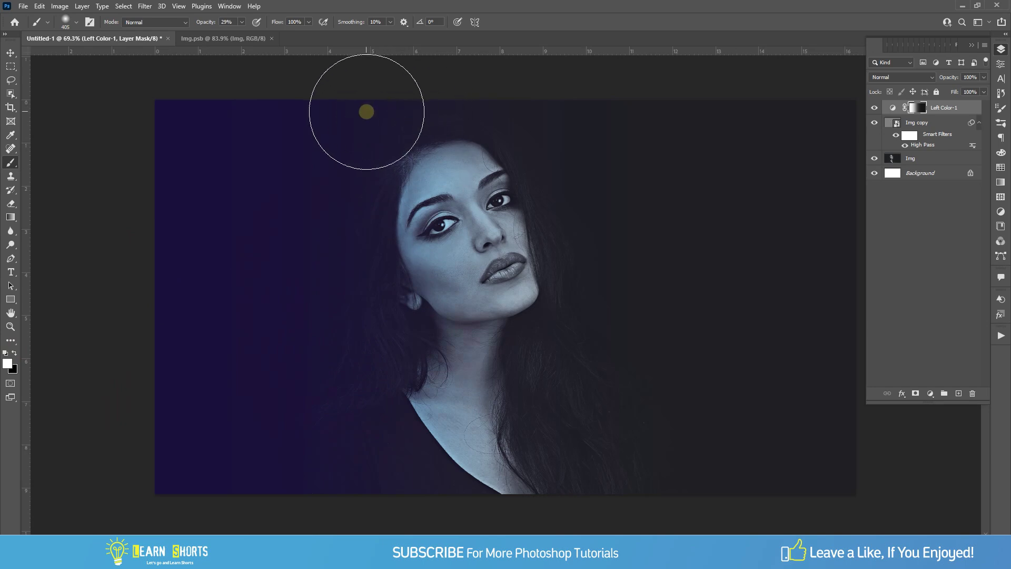
mouse_move(367, 111)
left_mouse_down()
mouse_move(414, 405)
mouse_move(414, 366)
left_mouse_up()
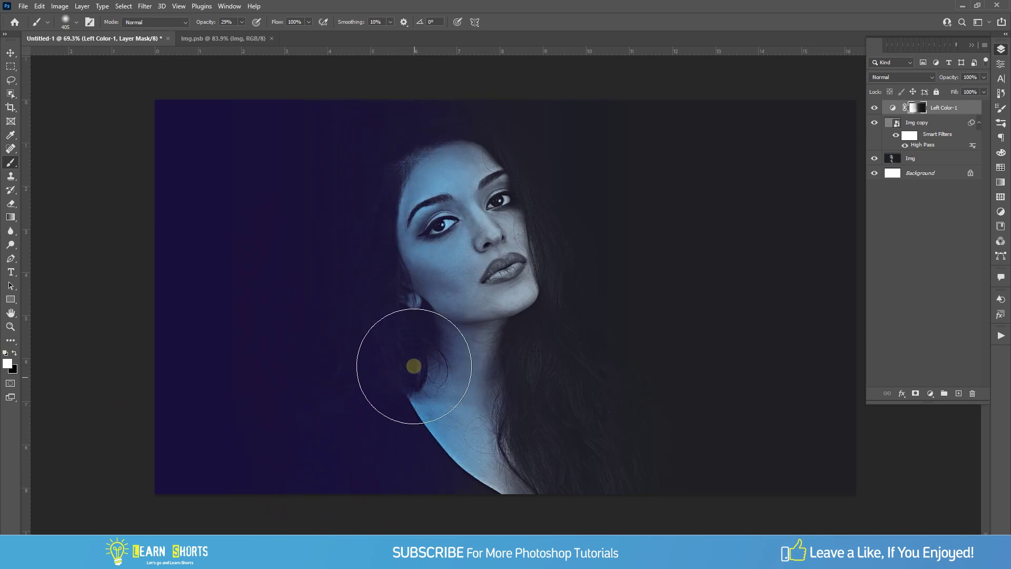
mouse_move(414, 365)
left_mouse_down()
mouse_move(388, 481)
mouse_move(386, 199)
left_mouse_up()
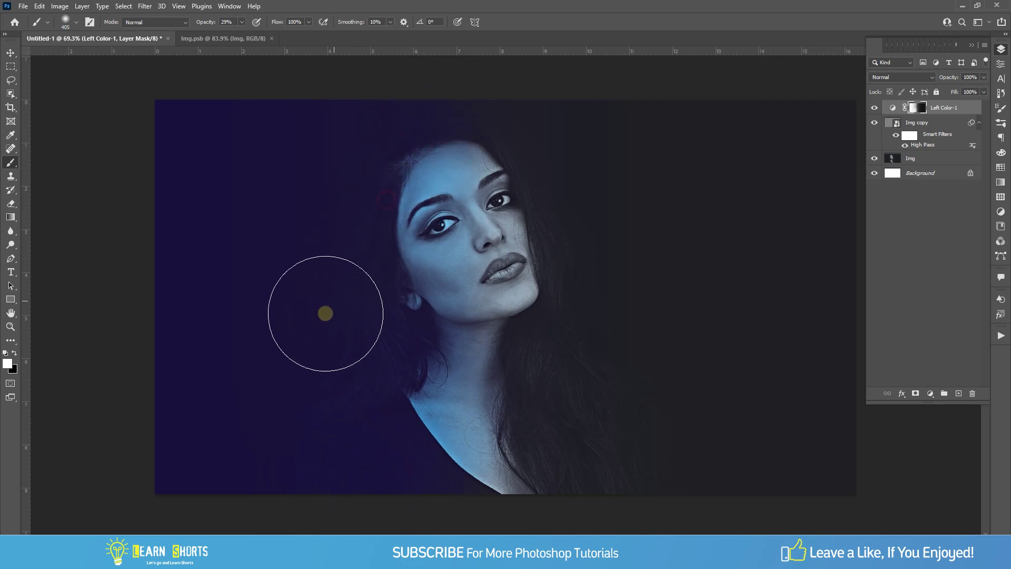
left_click(11, 53)
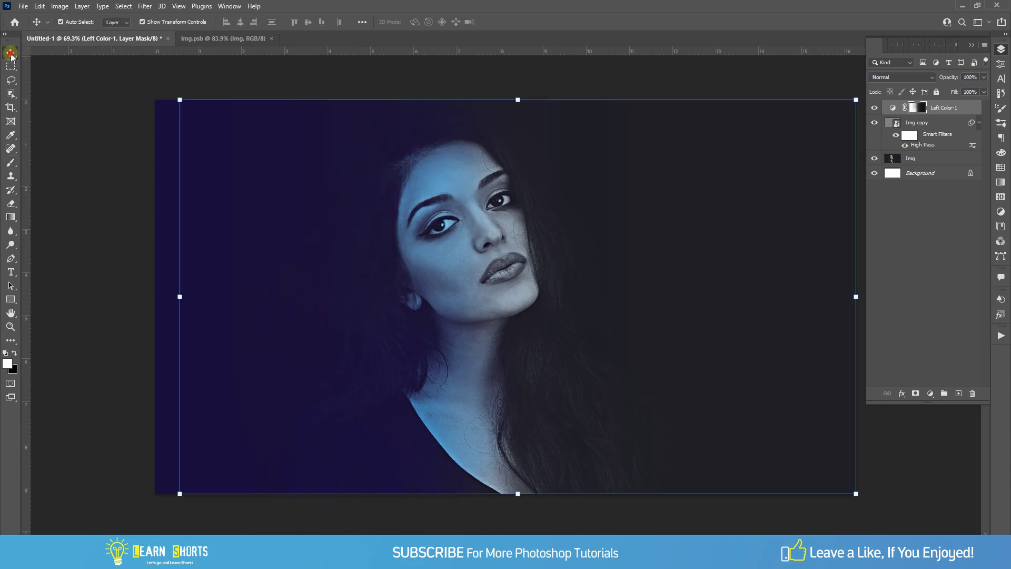
left_click(86, 113)
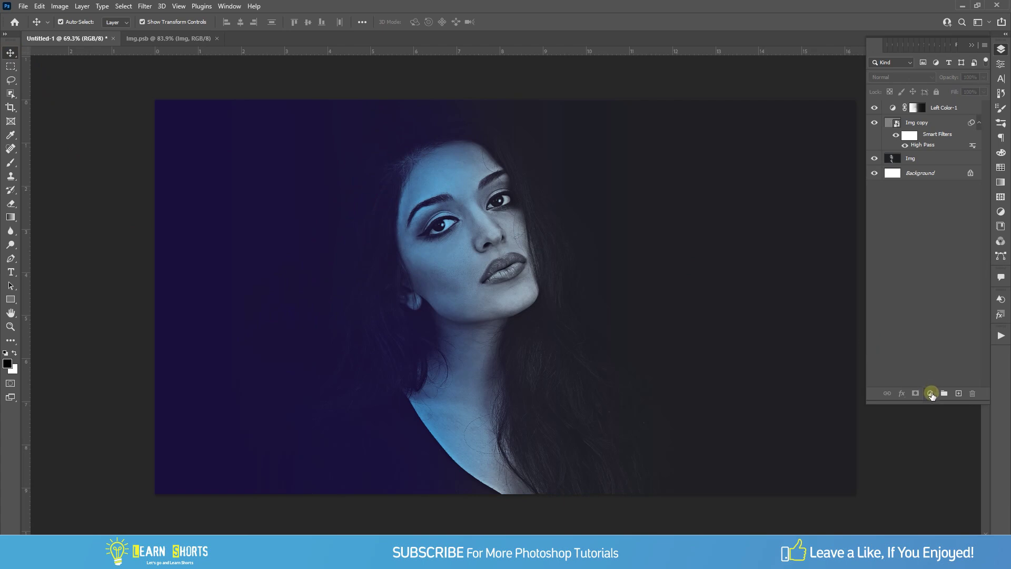
Add another Gradient Map adjustment layer with its left stop set to #13032d
left_click(932, 394)
left_click(954, 378)
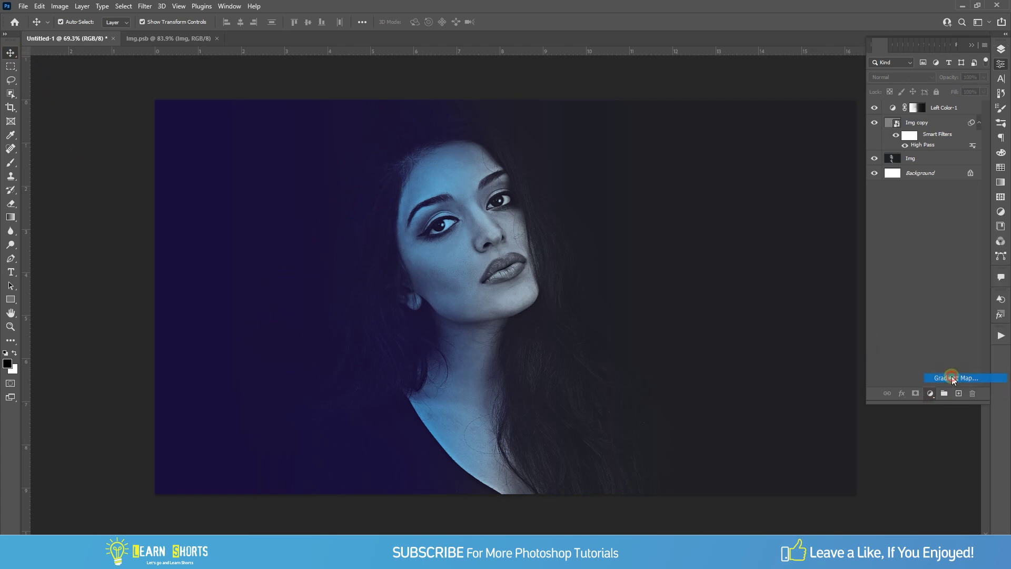
left_click(903, 83)
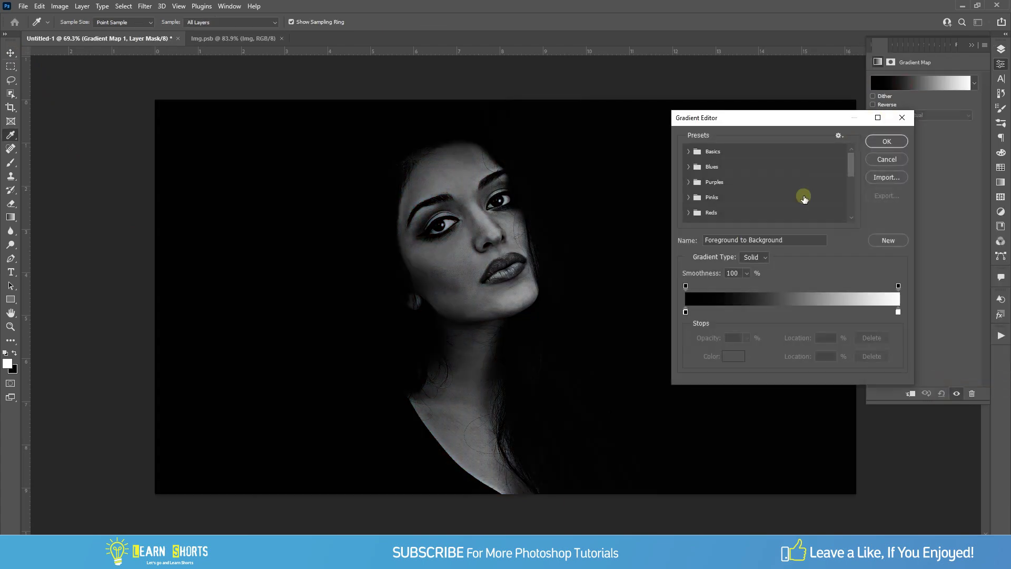
left_click(685, 312)
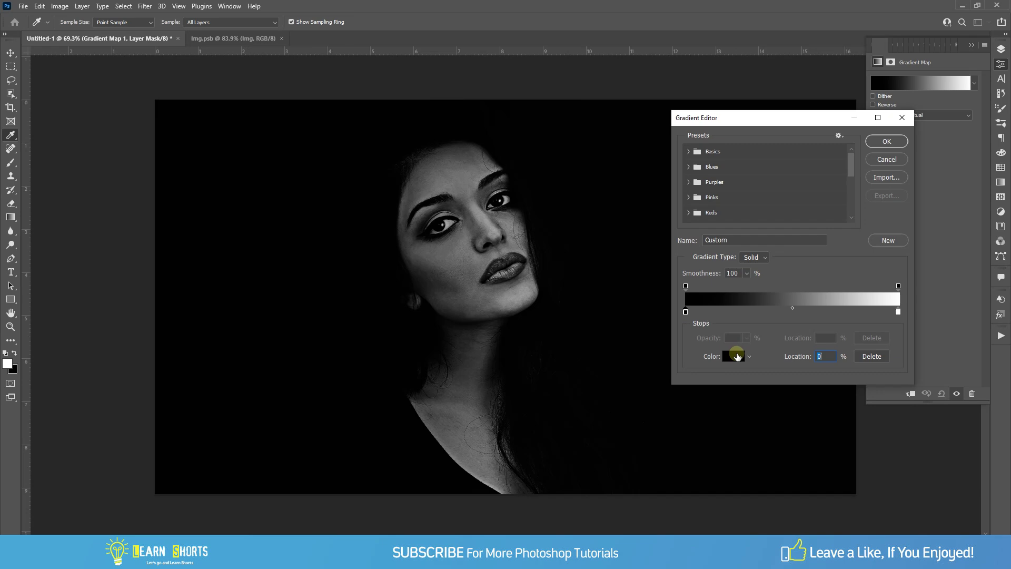
left_click(737, 356)
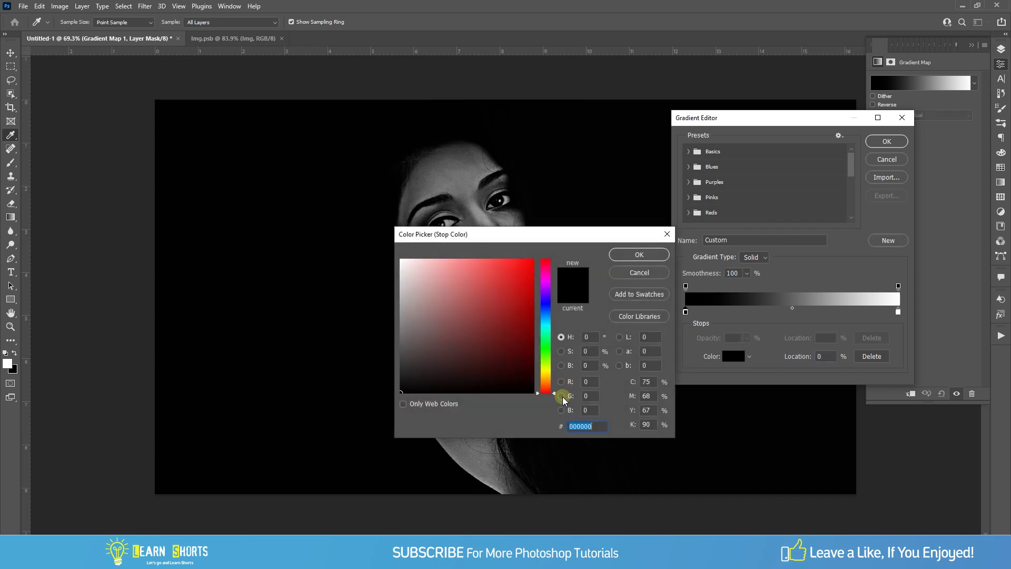
type("130")
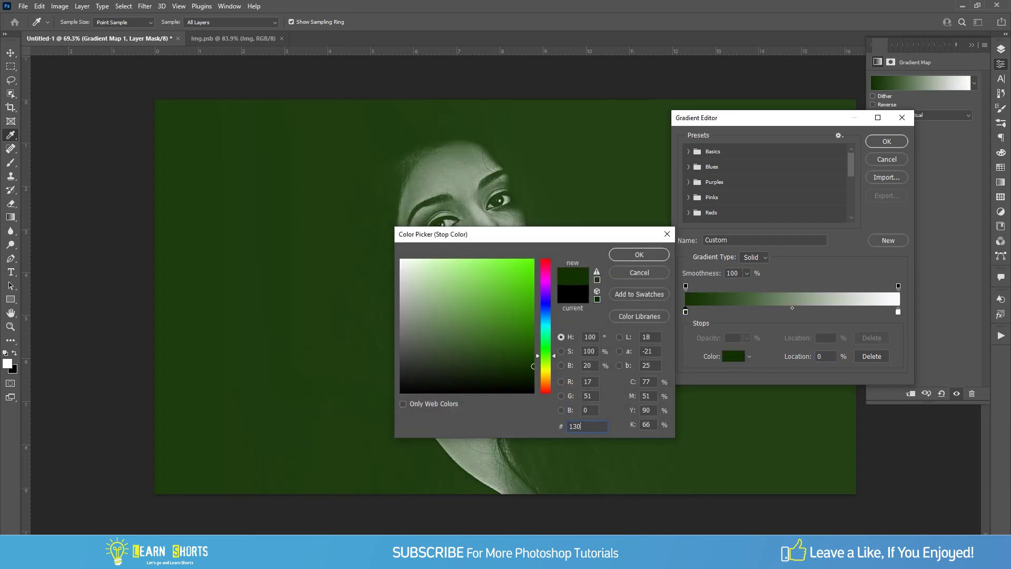
type("32d")
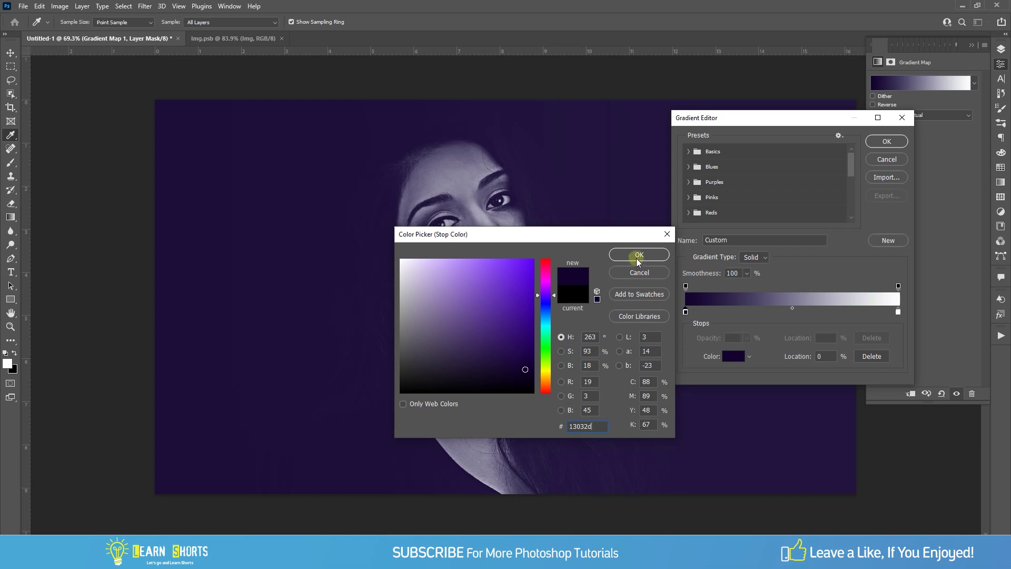
left_click(637, 257)
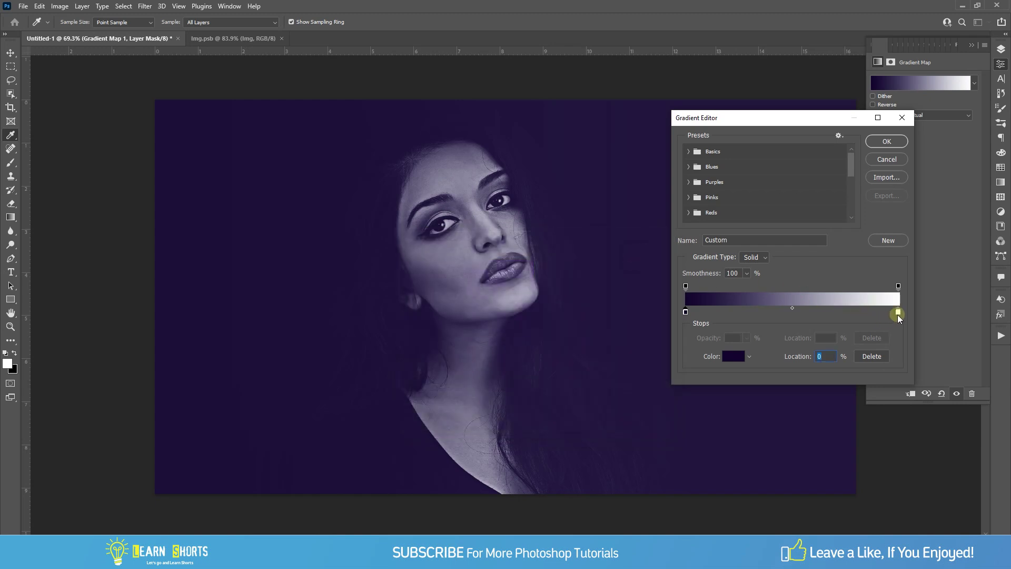
Set the new gradient's right stop to #ff0000 and apply the map
left_click(898, 313)
left_click(738, 358)
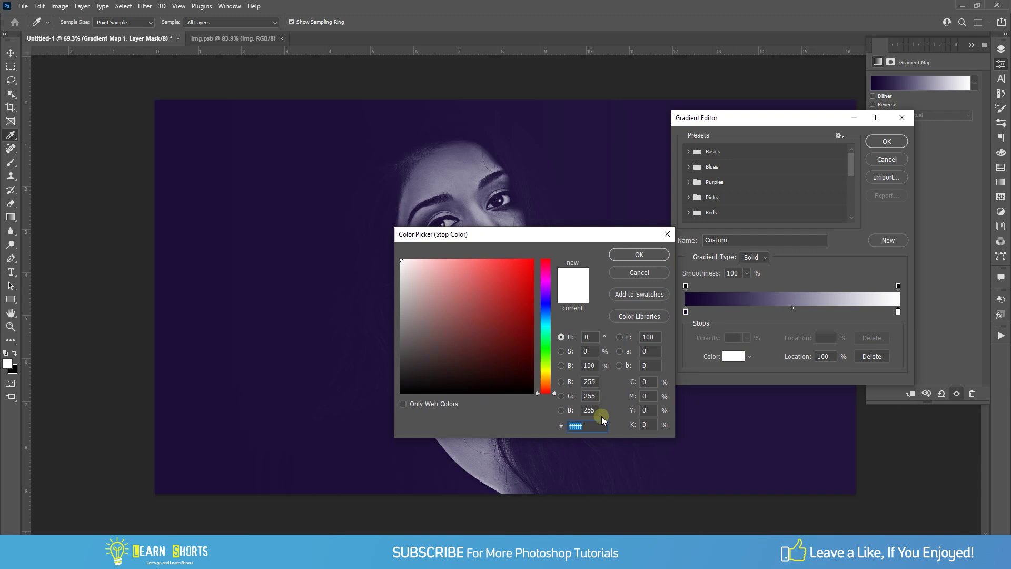
type("ff")
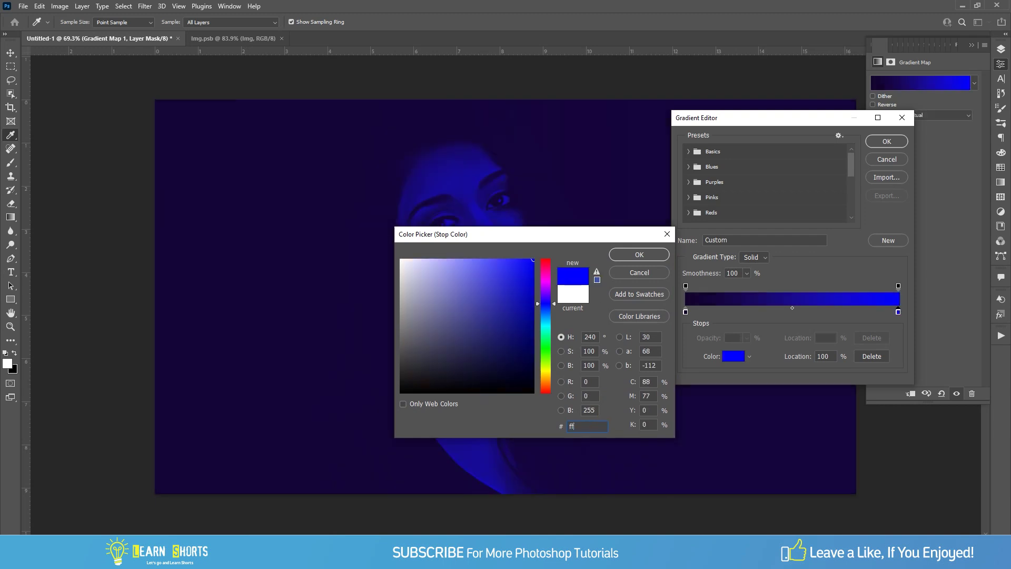
type("0000")
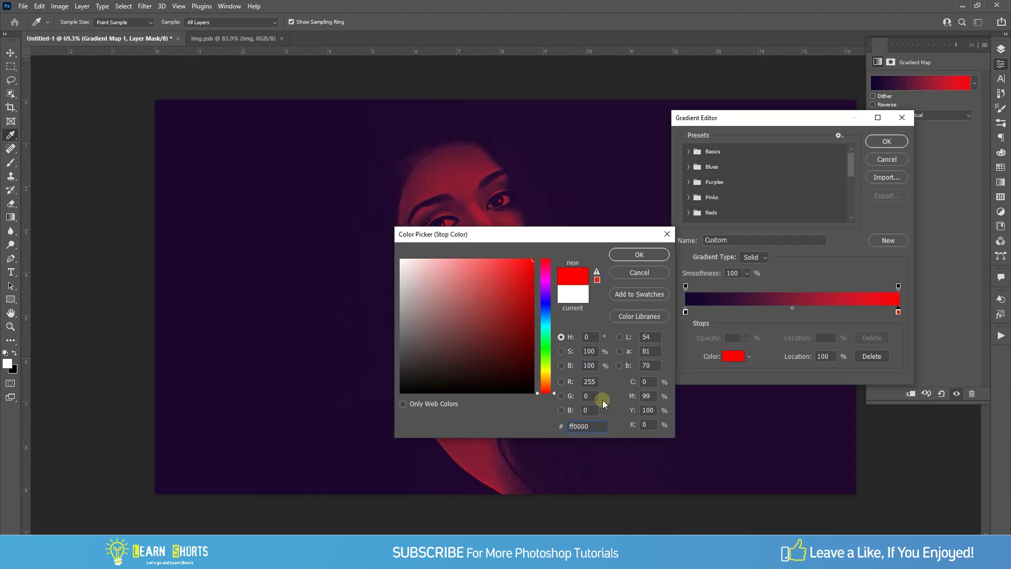
left_click(639, 255)
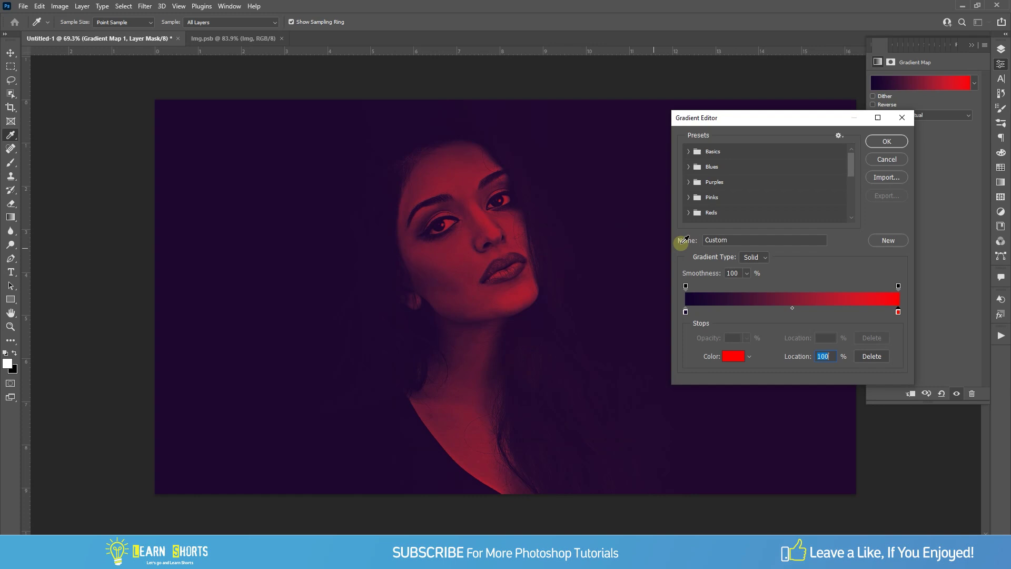
left_click(878, 148)
Rename the red Gradient Map 1 layer to 'Right Color - 1' and target its mask
left_click(1000, 52)
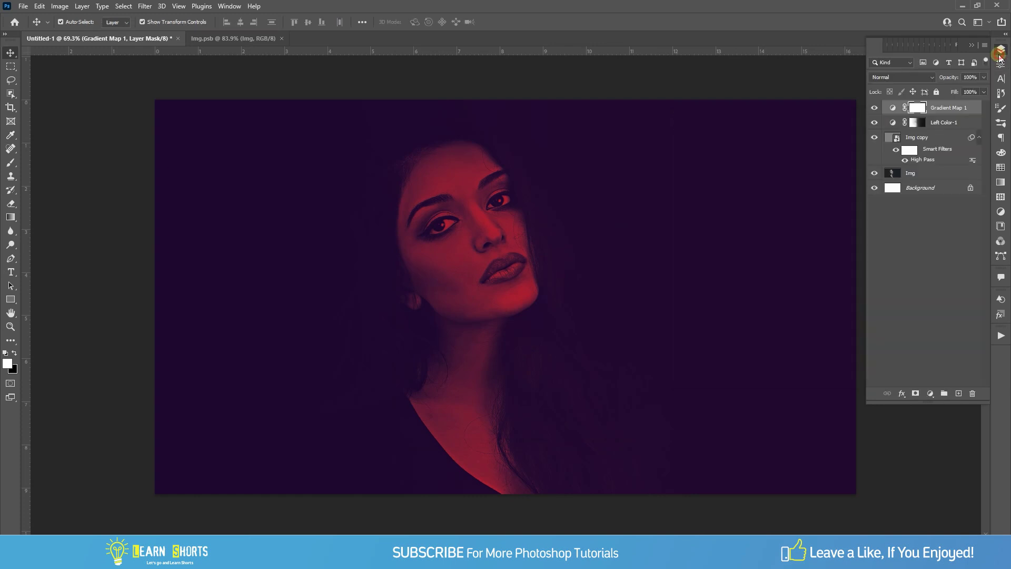
double_click(945, 108)
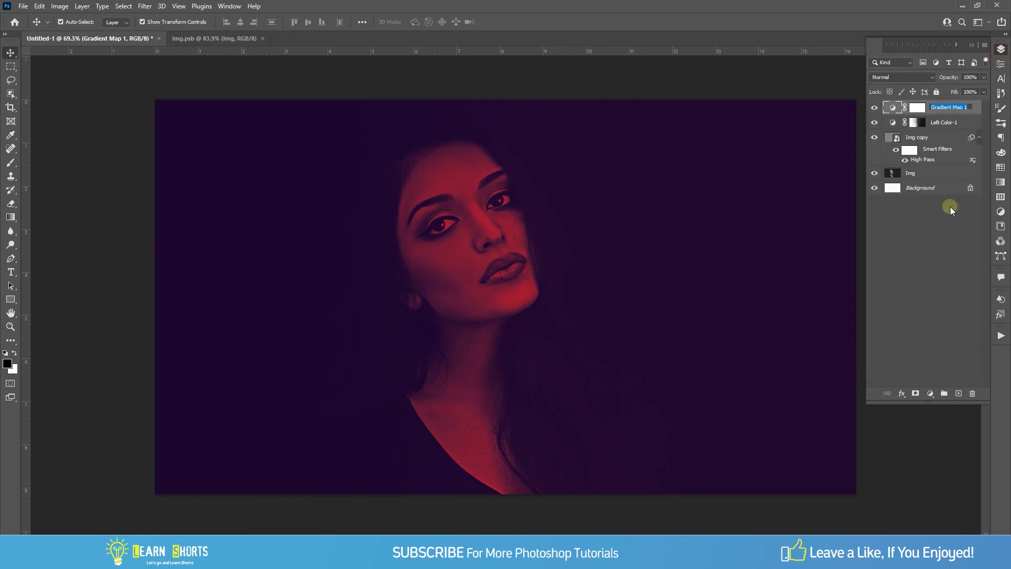
type("Right Color -")
type("1")
key("Return")
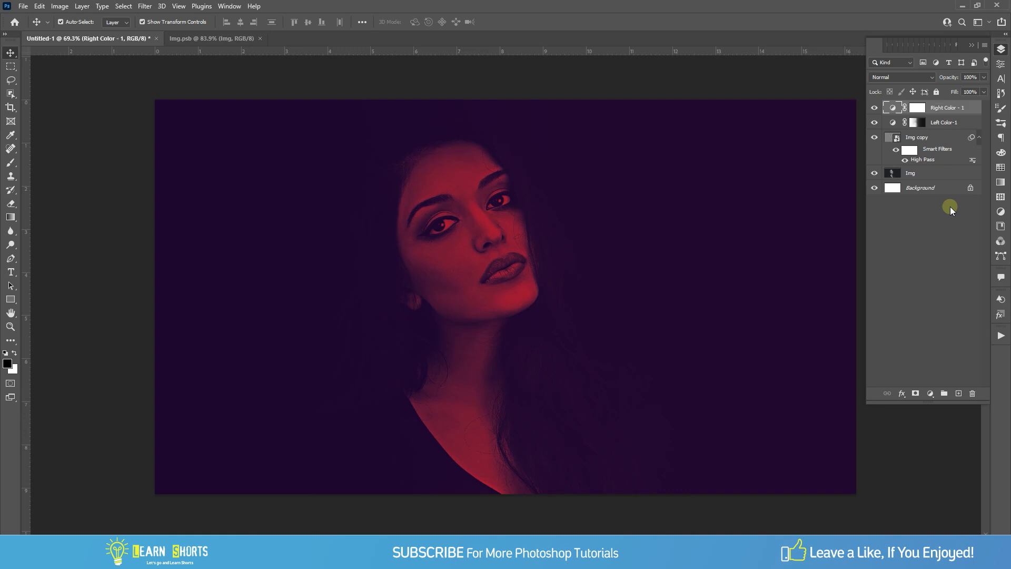
left_click(918, 109)
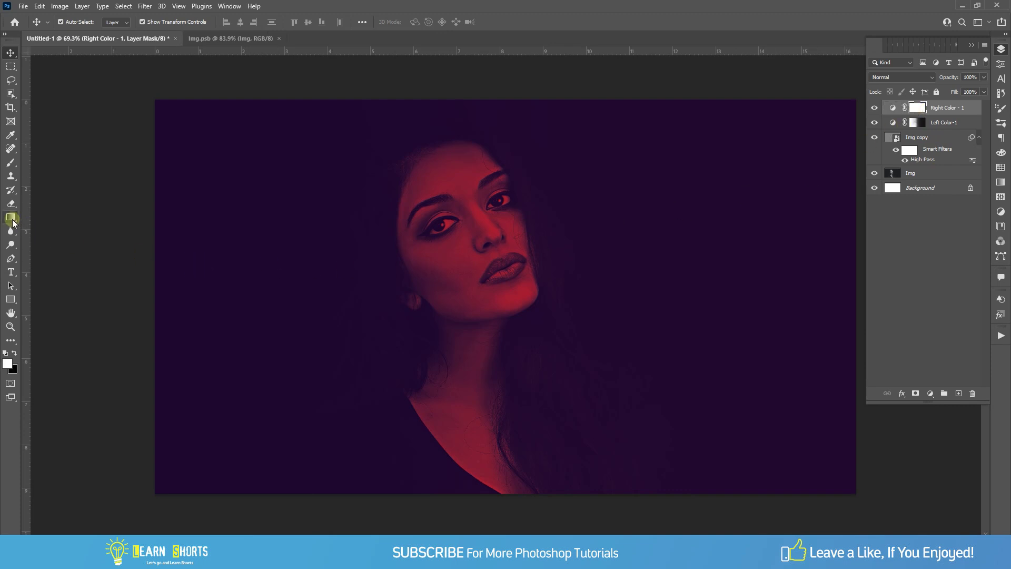
Drag left-to-right gradients on the Right Color - 1 mask to confine red to the right
key("shift+g")
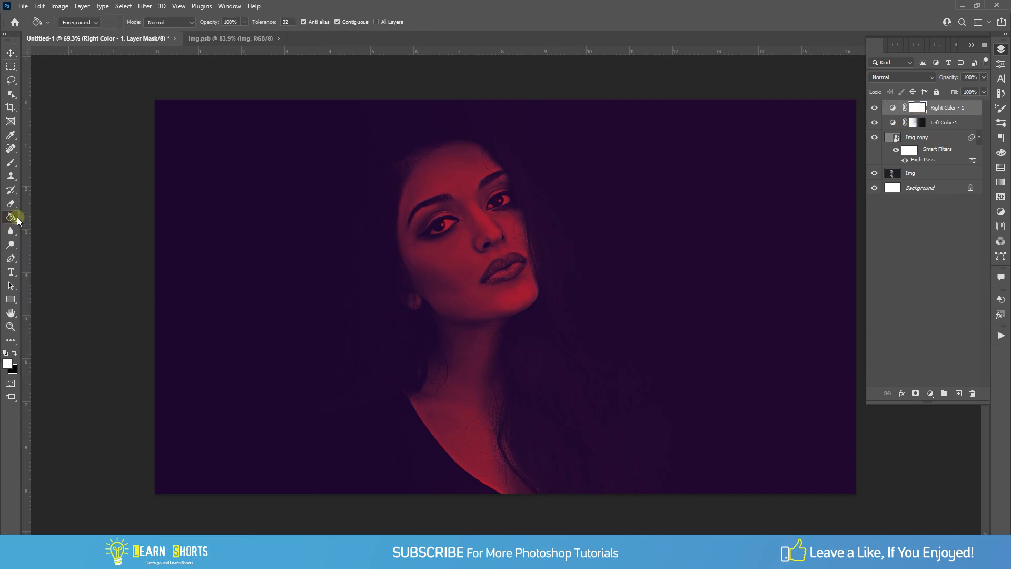
right_click(17, 217)
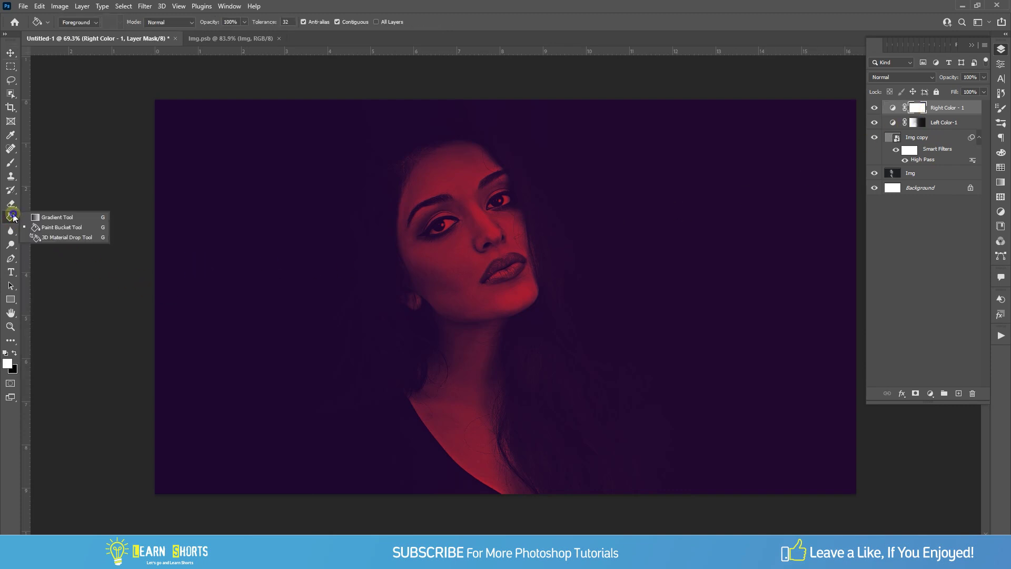
left_click(81, 218)
left_click_drag(152, 290, 668, 292)
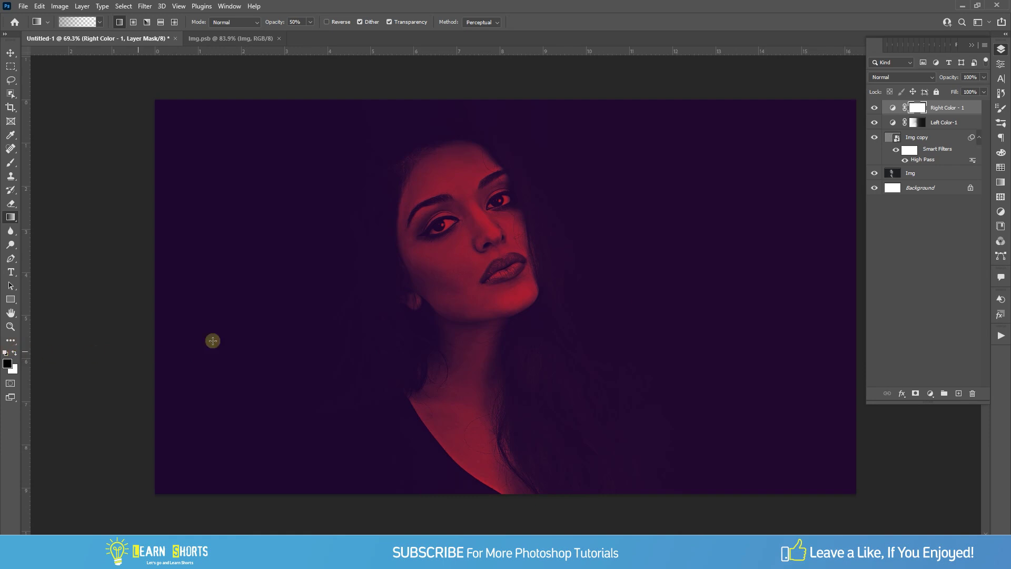
left_click_drag(316, 305, 723, 304)
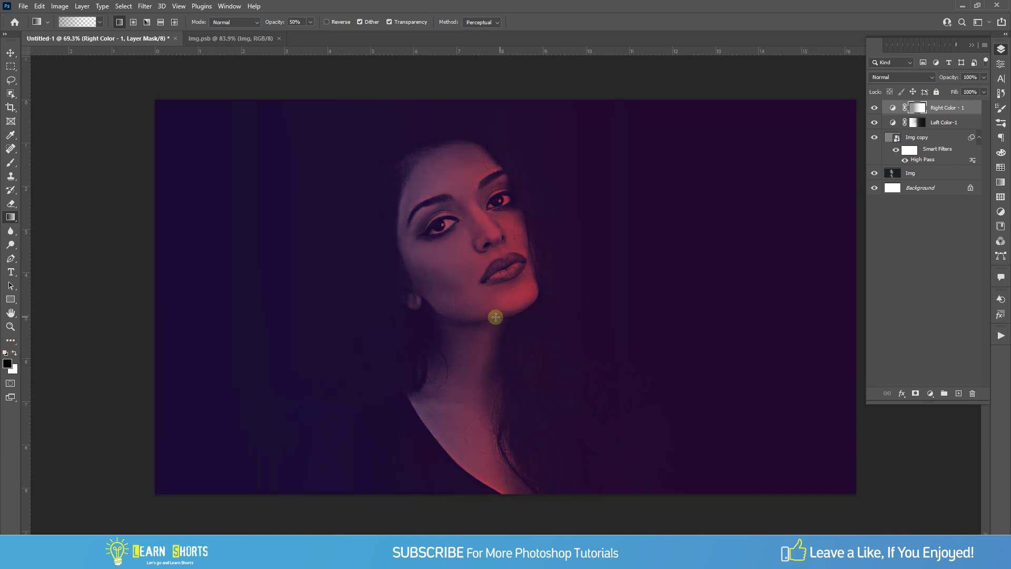
left_click_drag(148, 302, 515, 302)
left_click_drag(352, 302, 545, 308)
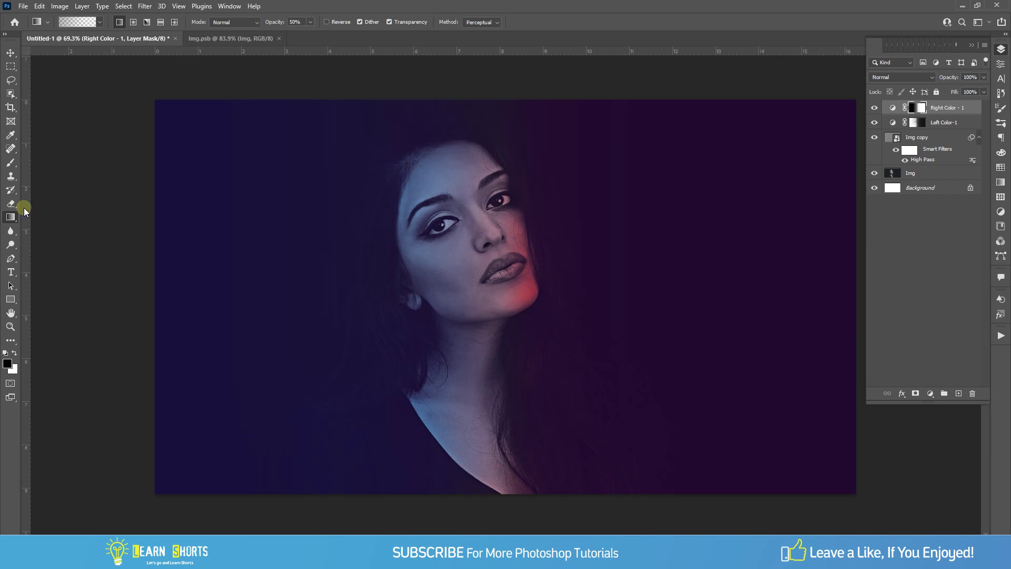
Brush white on the Right Color - 1 mask to add red on the right cheek and neck
left_click(11, 162)
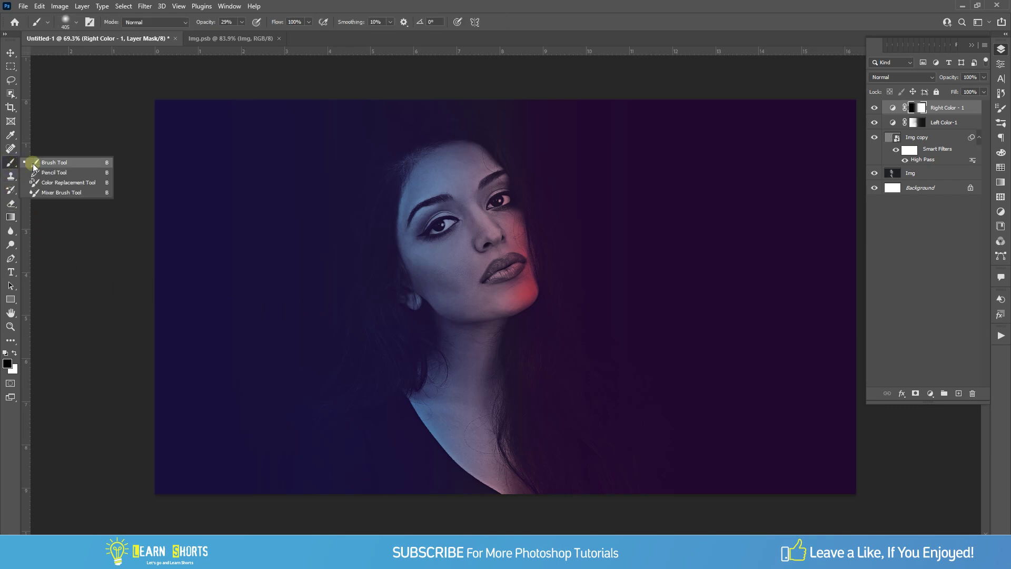
left_click(77, 165)
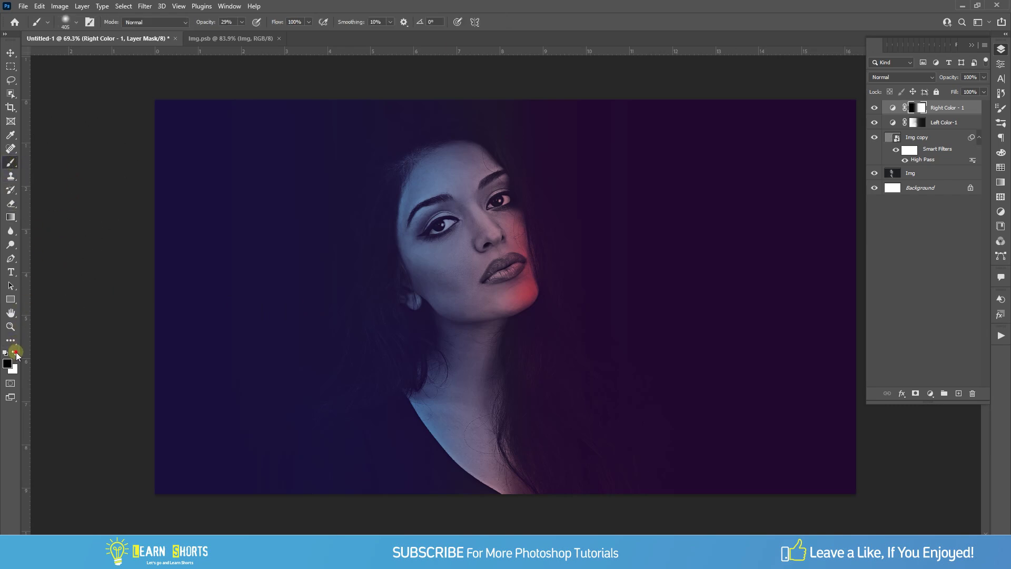
left_click(16, 353)
left_click_drag(526, 158, 531, 167)
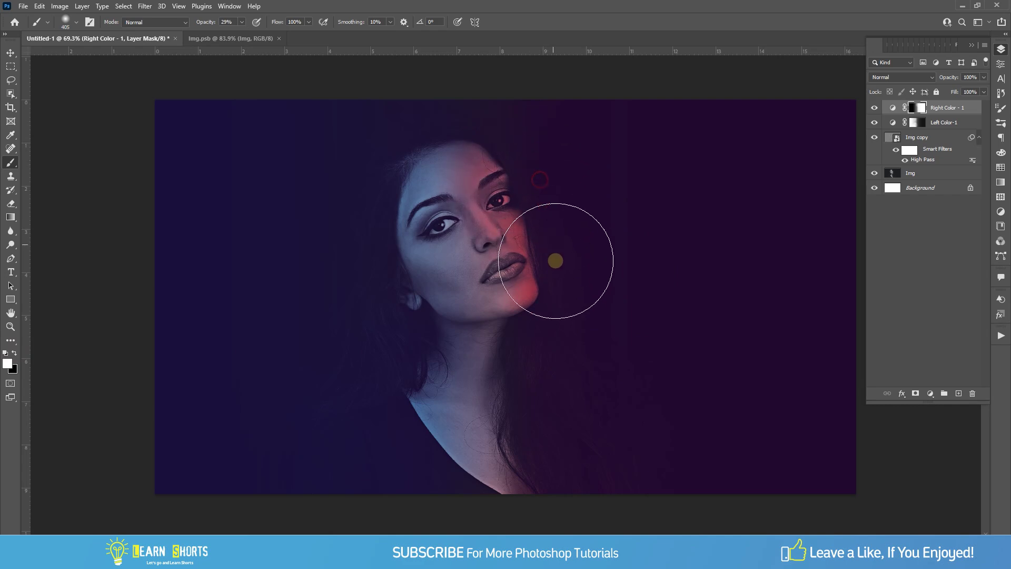
left_click_drag(506, 492, 553, 493)
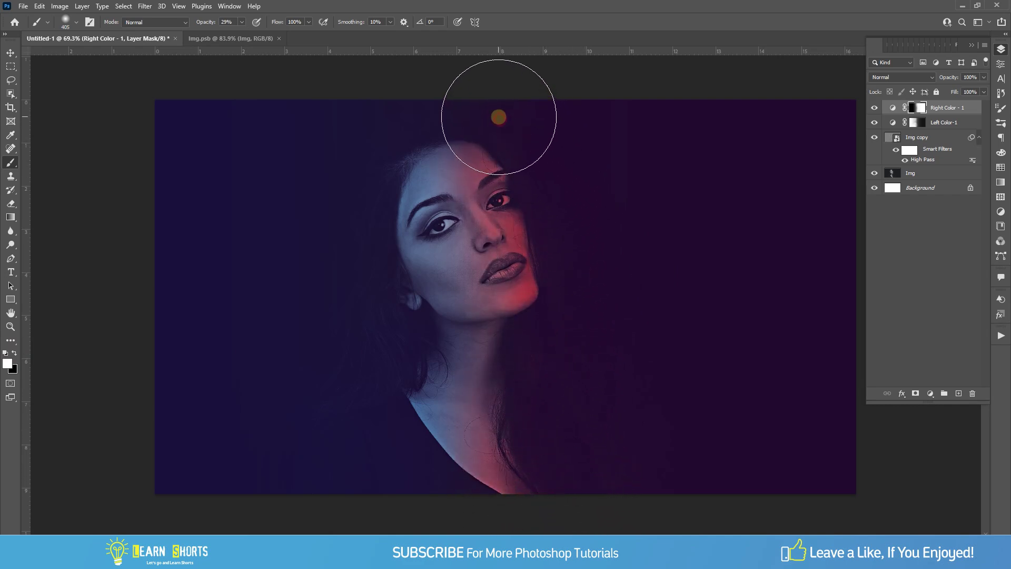
left_click(542, 456)
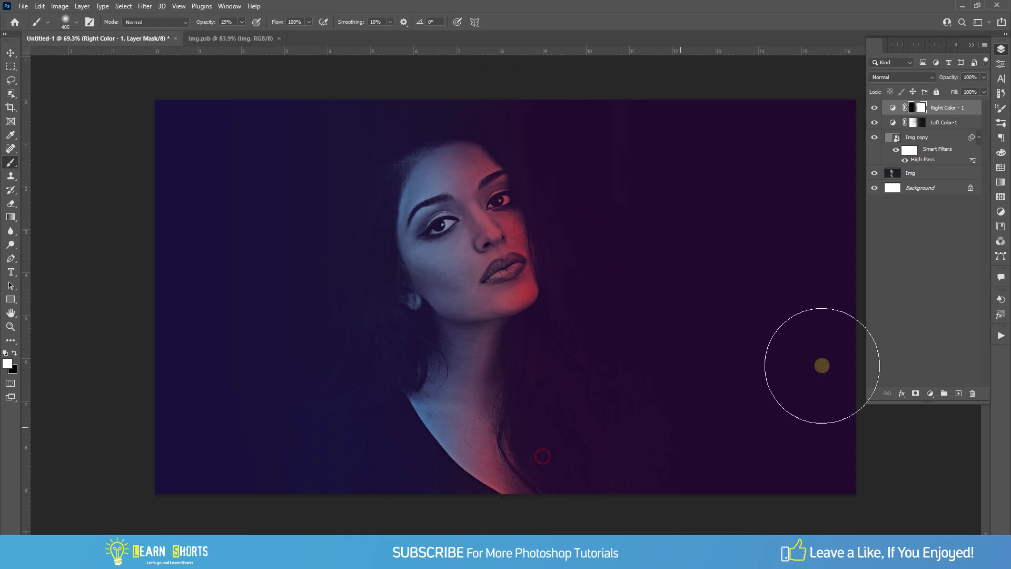
Paint blue onto the neck and left hair via Left Color-1's mask, then touch up red near the neck
left_click(920, 125)
left_click_drag(407, 384, 435, 405)
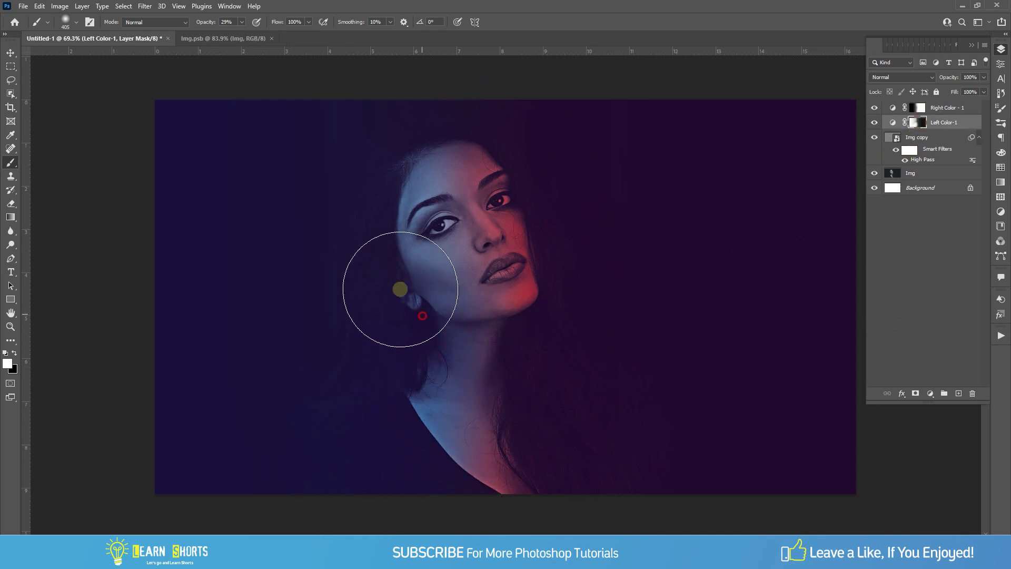
left_click_drag(435, 405, 372, 143)
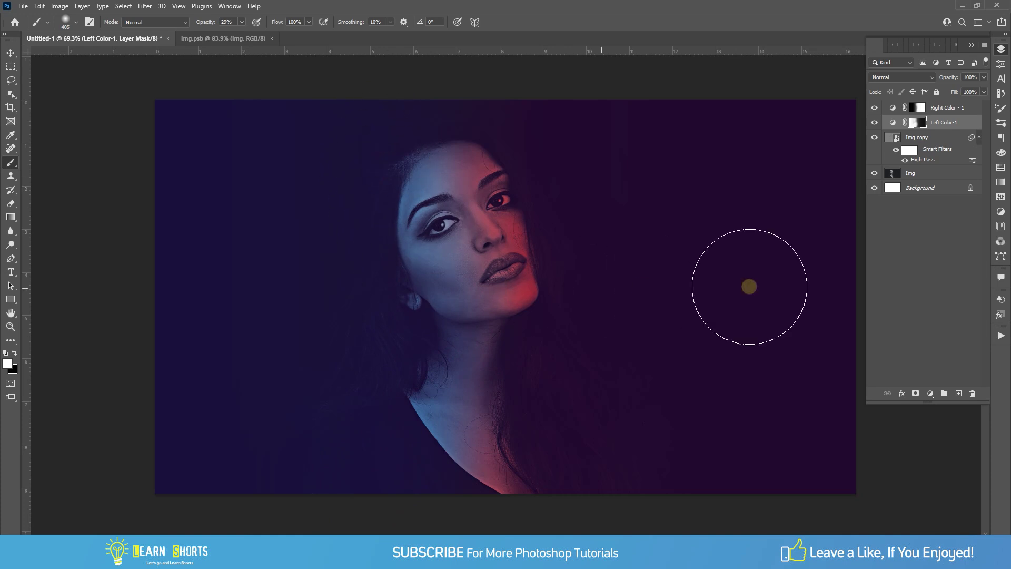
left_click(921, 110)
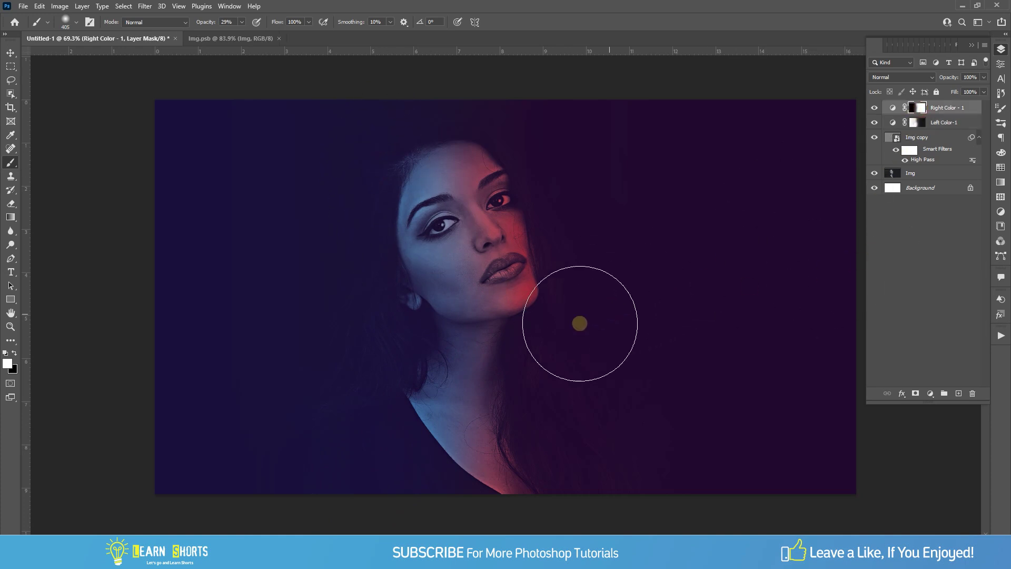
mouse_move(578, 327)
left_mouse_down()
mouse_move(533, 478)
mouse_move(481, 468)
left_mouse_up()
left_click(11, 53)
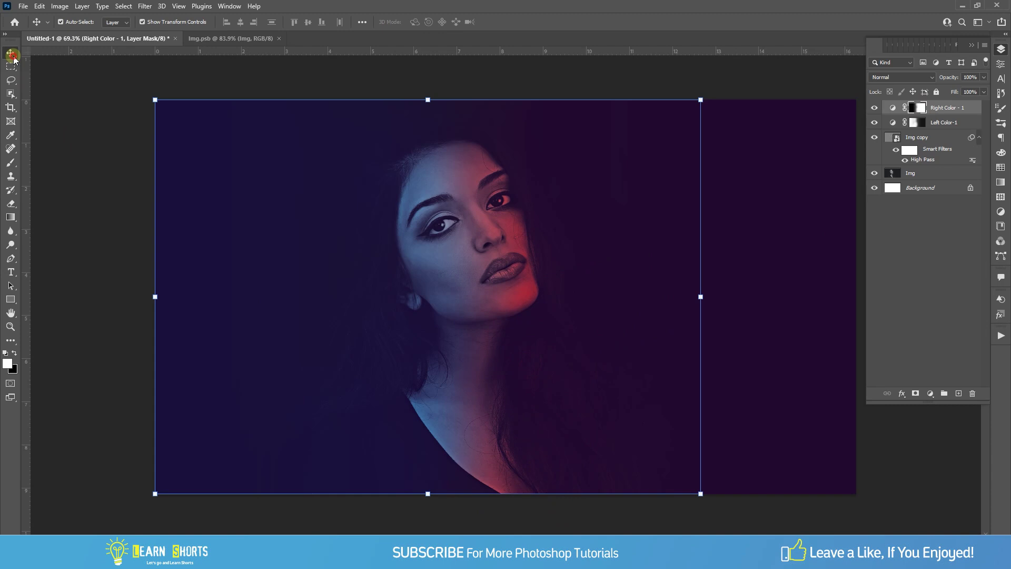
Switch Left Color-1 to Color blend mode and start changing Right Color - 1's blend mode
left_click(99, 123)
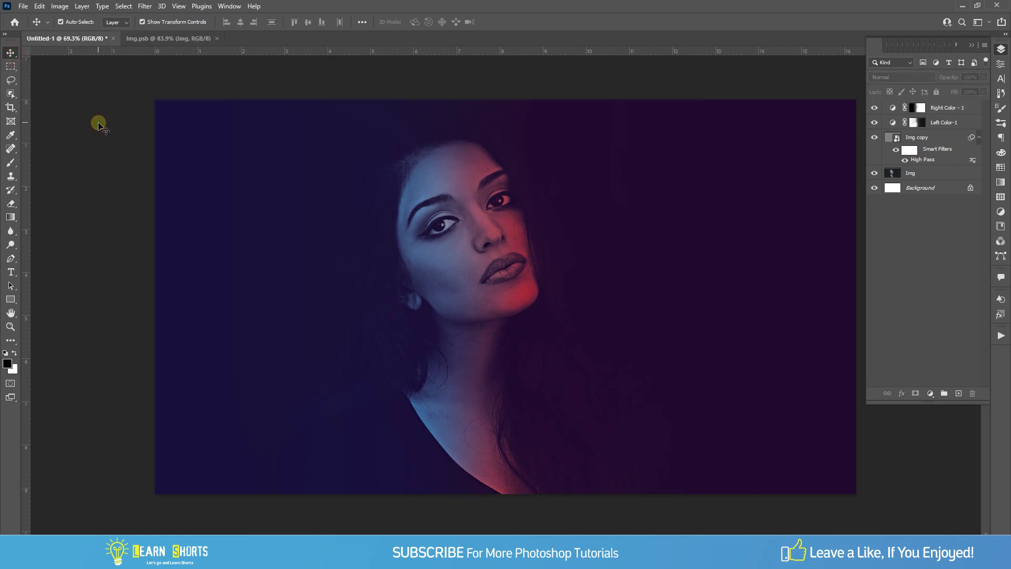
left_click(934, 123)
left_click(899, 76)
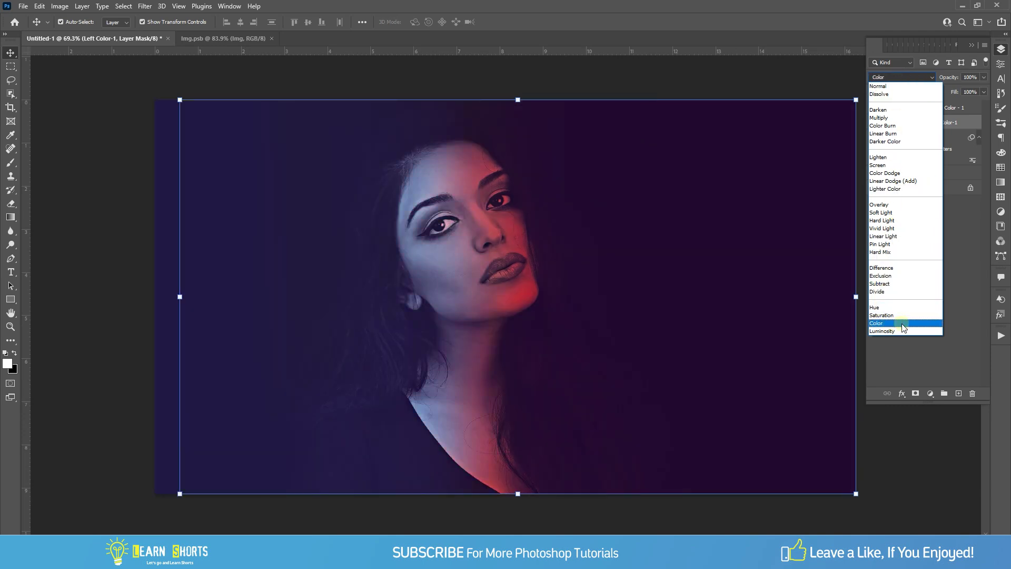
left_click(903, 326)
left_click(971, 111)
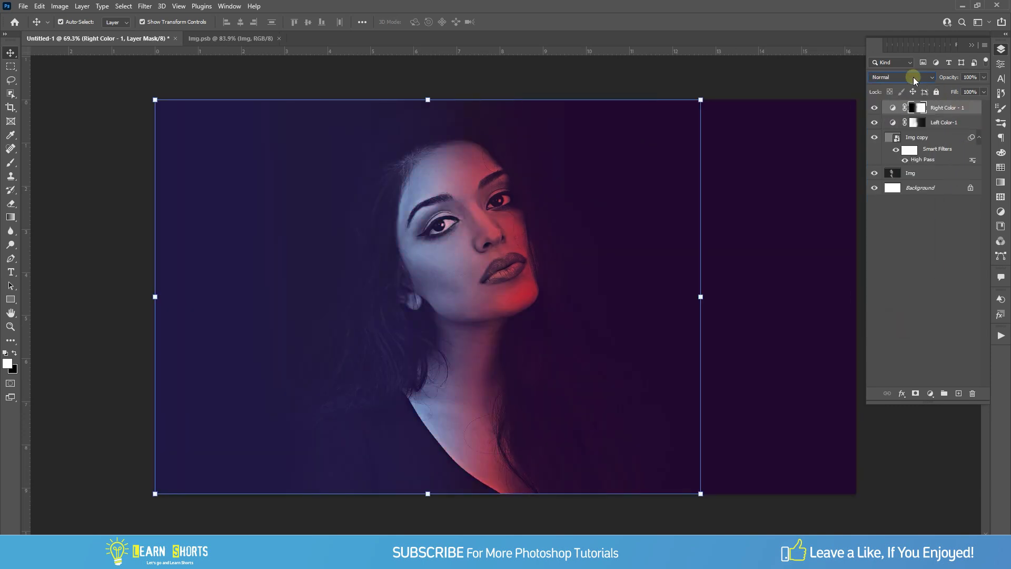
left_click(902, 77)
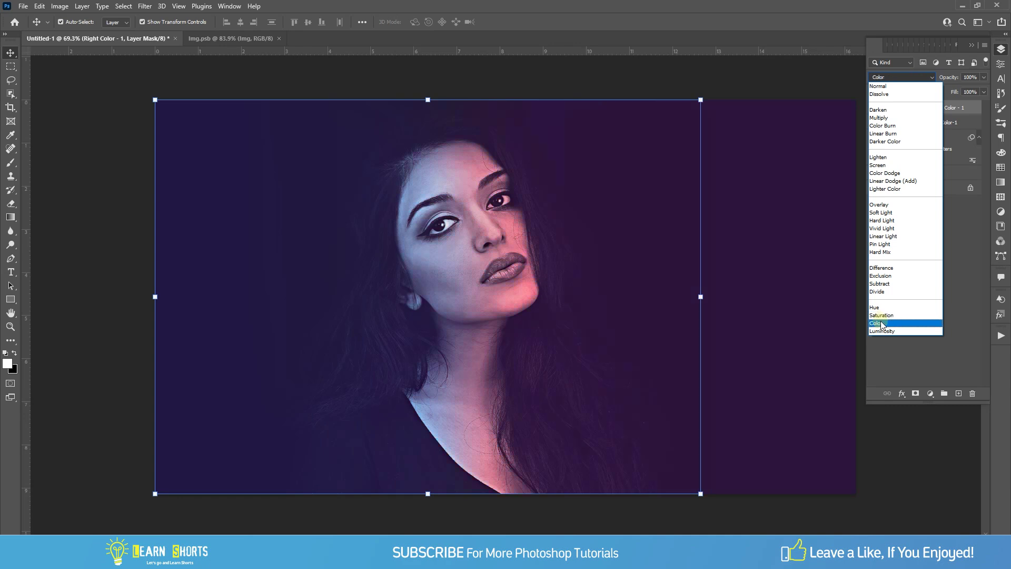
Set Right Color - 1 to Color blending, then duplicate the Left Color-1 layer
left_click(907, 323)
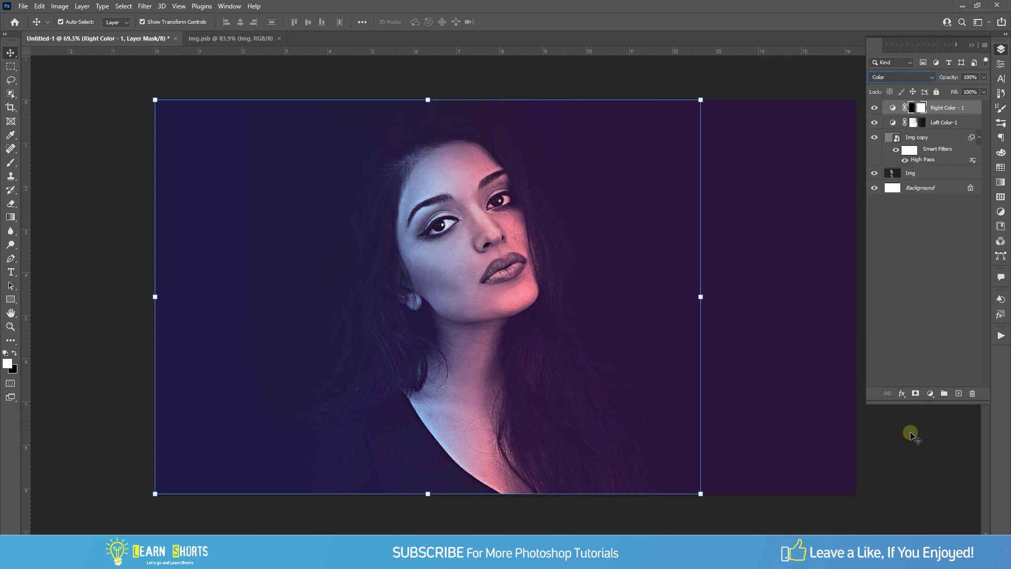
left_click(905, 461)
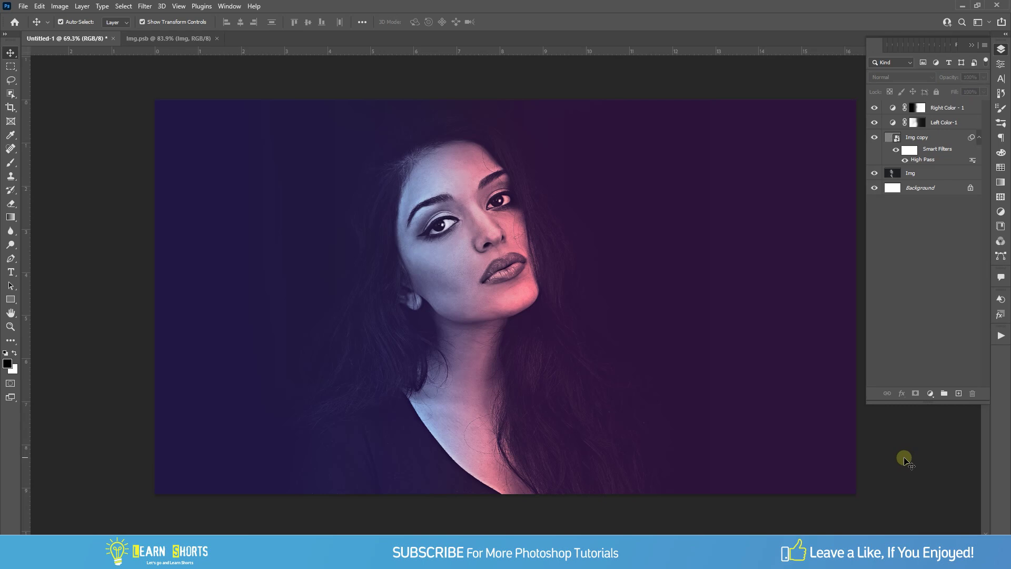
left_click(971, 127)
right_click(971, 127)
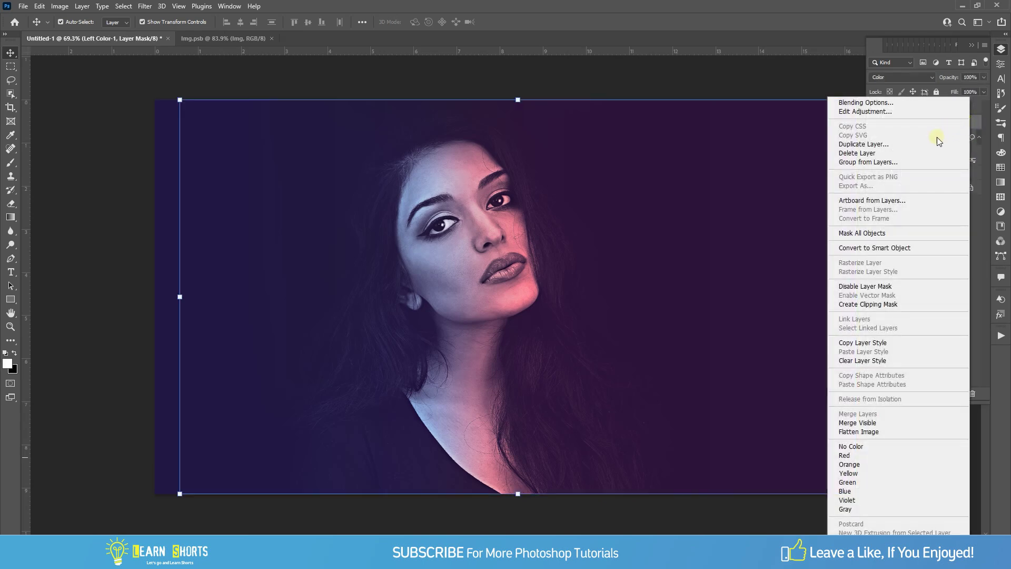
left_click(898, 144)
left_click(595, 154)
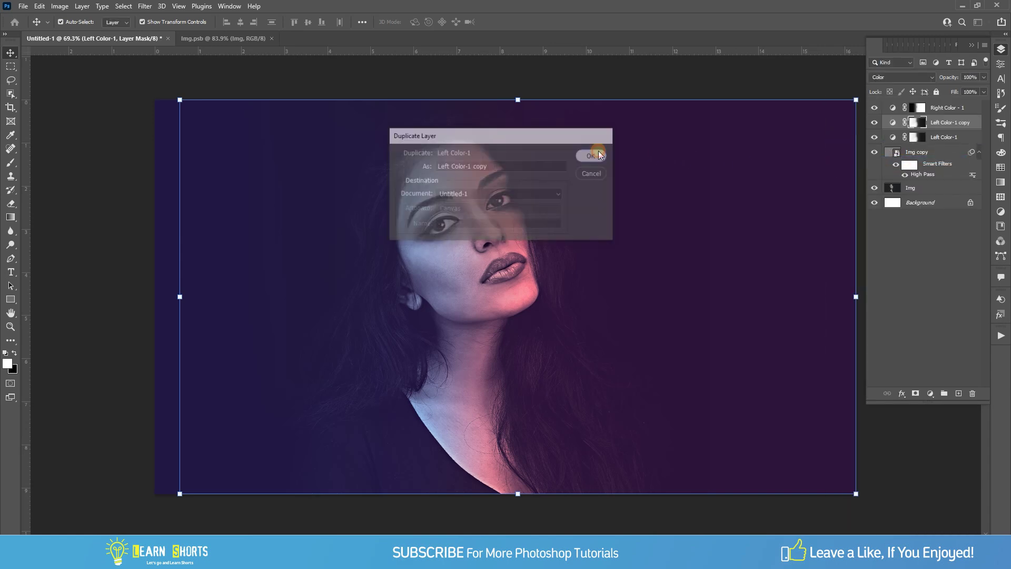
Move the copy above Right Color - 1 and rename it Left Color-2
left_click_drag(973, 123, 966, 108)
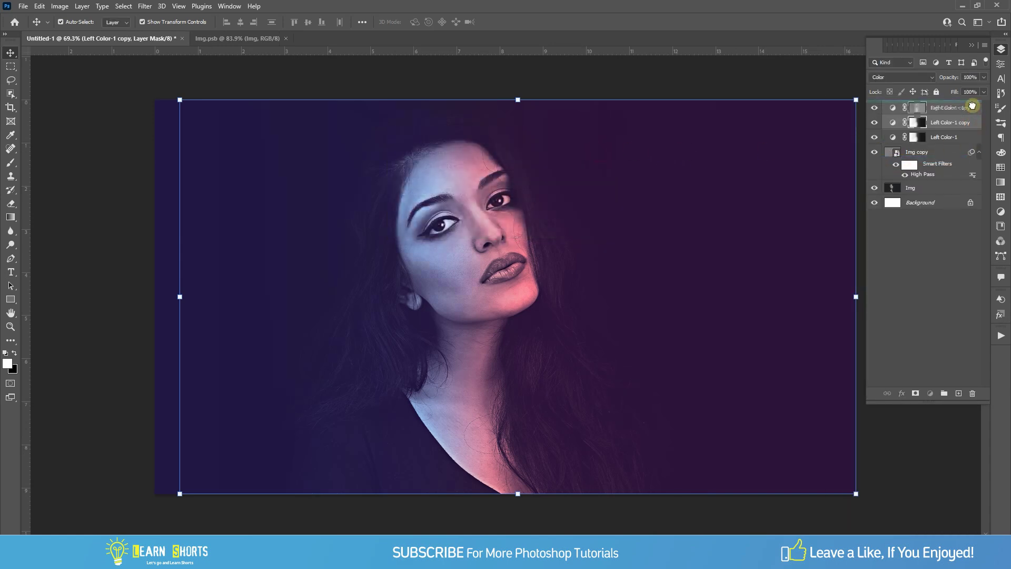
double_click(962, 110)
key("BackSpace")
key("BackSpace")
key("BackSpace")
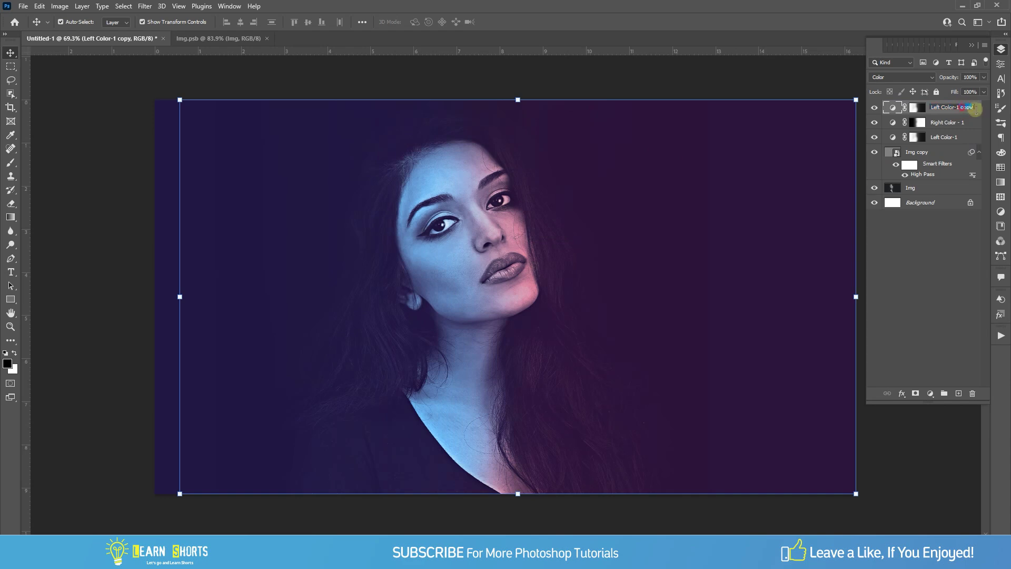
key("BackSpace")
type("2")
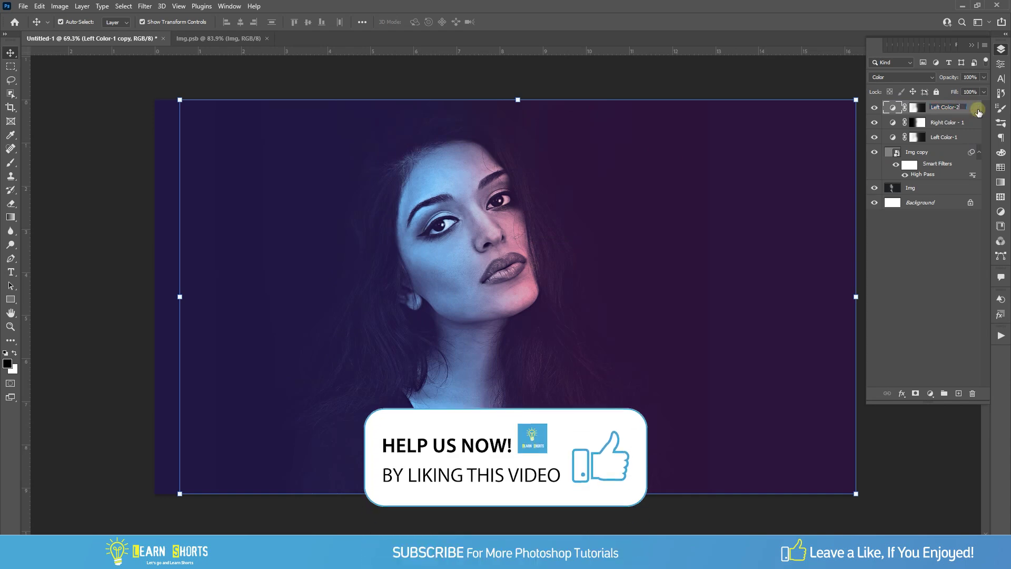
key("Return")
Blend Left Color-2 as Overlay at 50% opacity
left_click(906, 77)
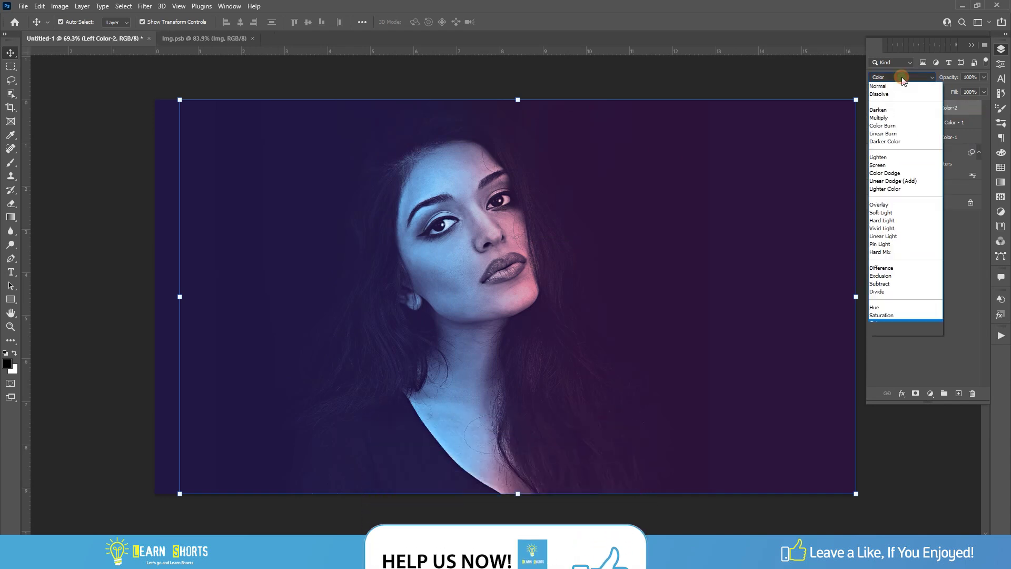
left_click(894, 206)
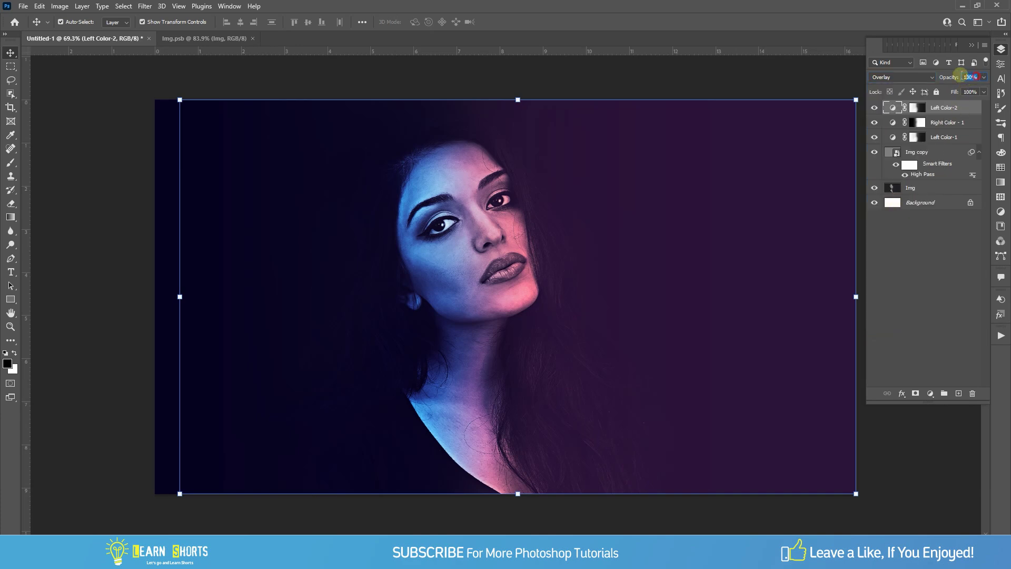
type("50")
key("Return")
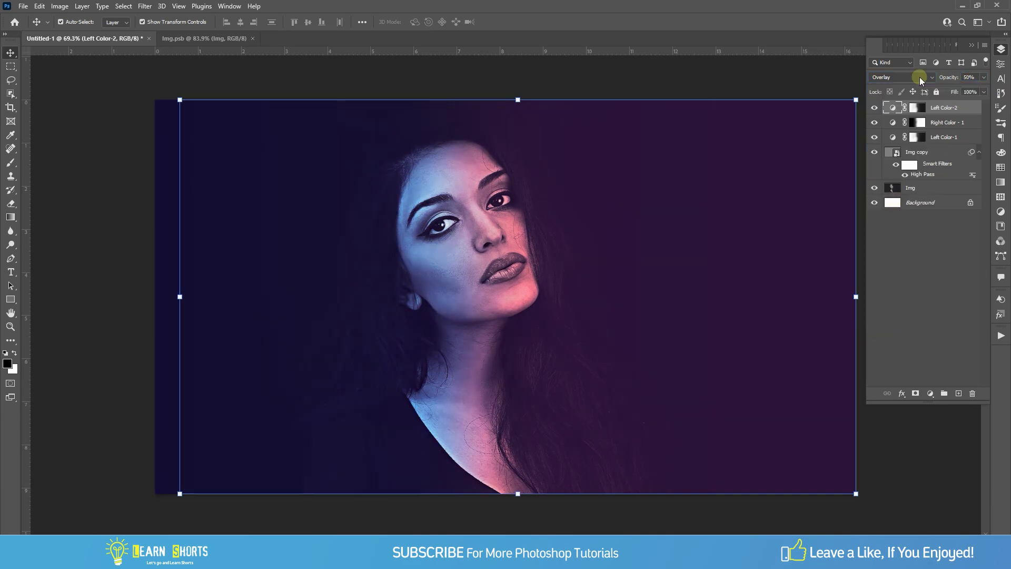
left_click(969, 122)
Duplicate Right Color - 1, move the copy to the top and name it Right Color -2
right_click(970, 122)
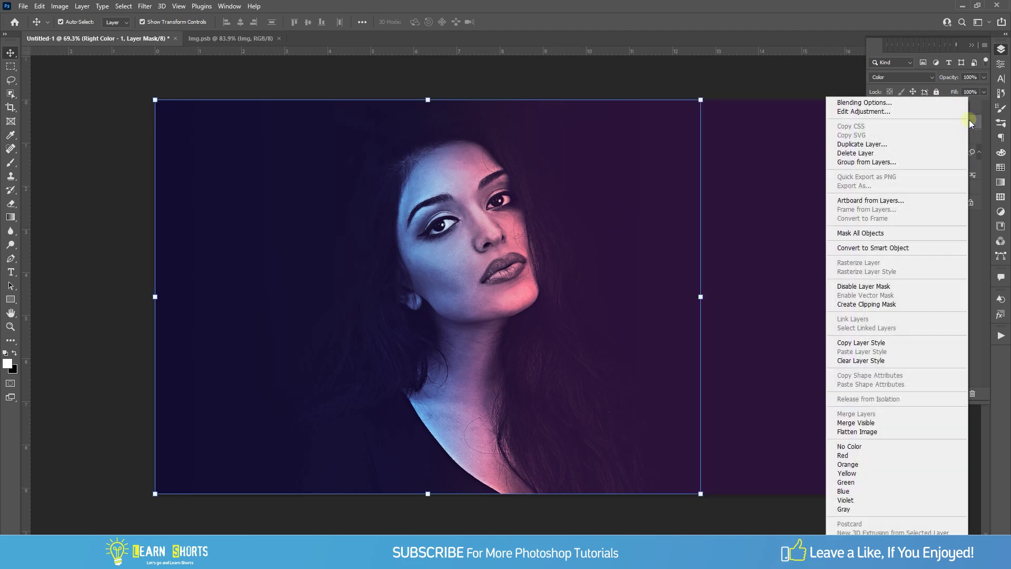
left_click(911, 143)
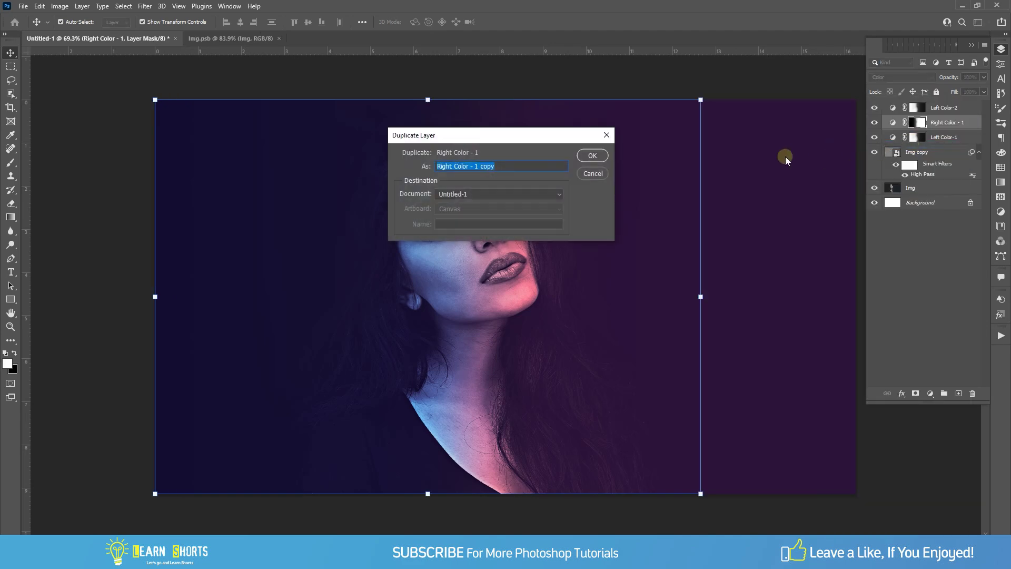
left_click(590, 161)
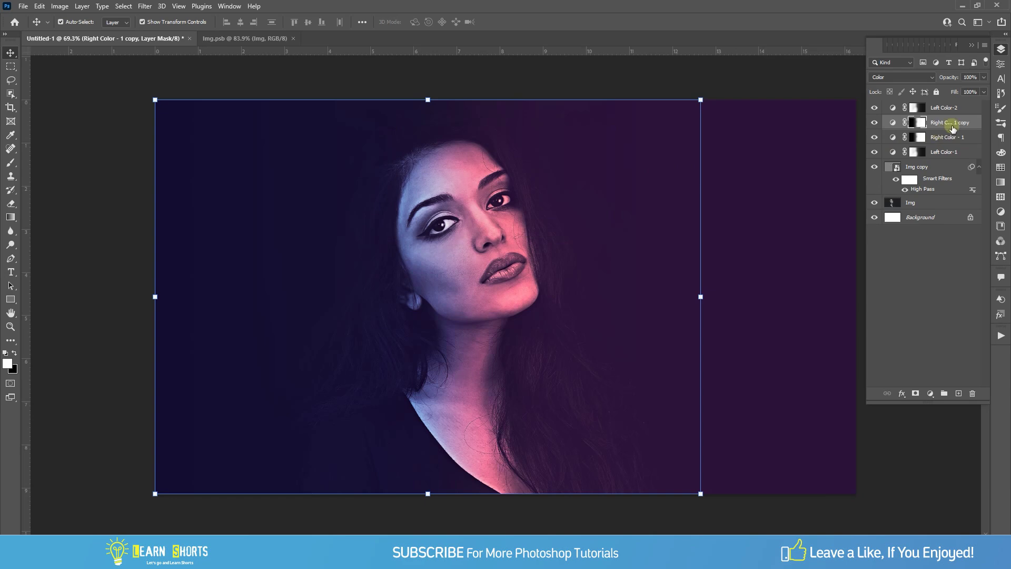
mouse_move(953, 128)
left_mouse_down()
mouse_move(951, 110)
mouse_move(985, 110)
left_mouse_up()
double_click(950, 107)
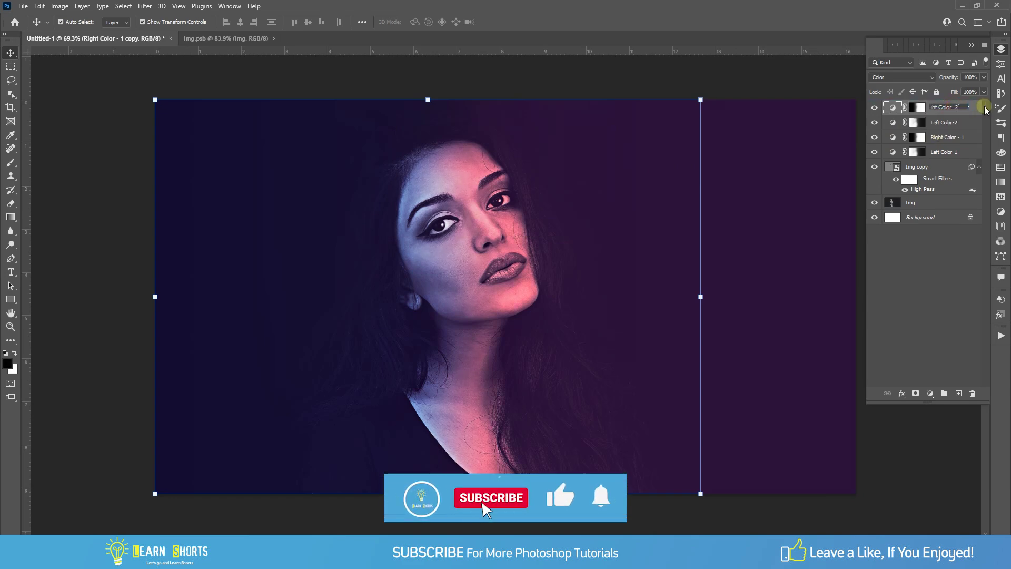
key("Return")
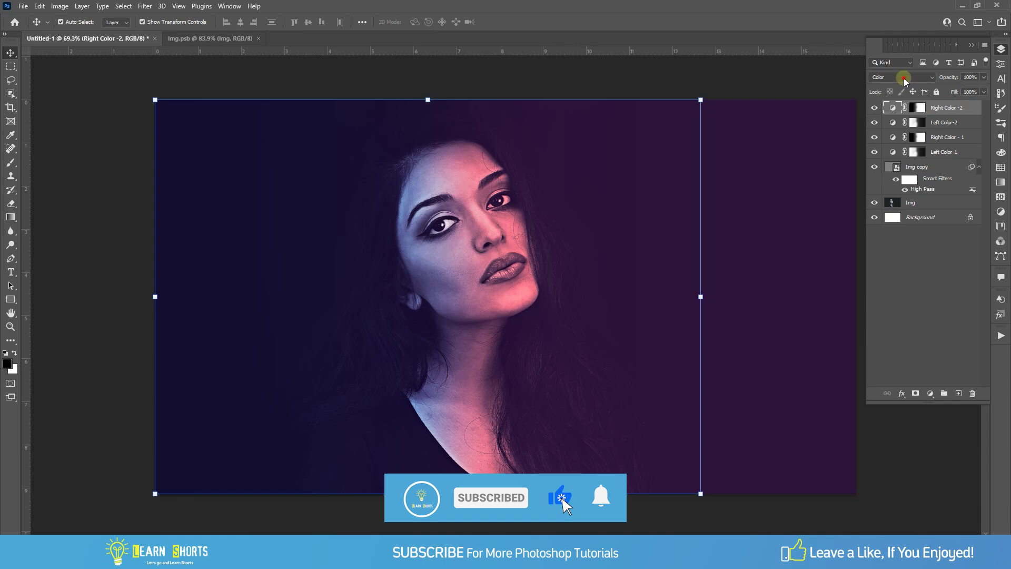
Blend Right Color -2 as Overlay at 40% opacity
left_click(904, 78)
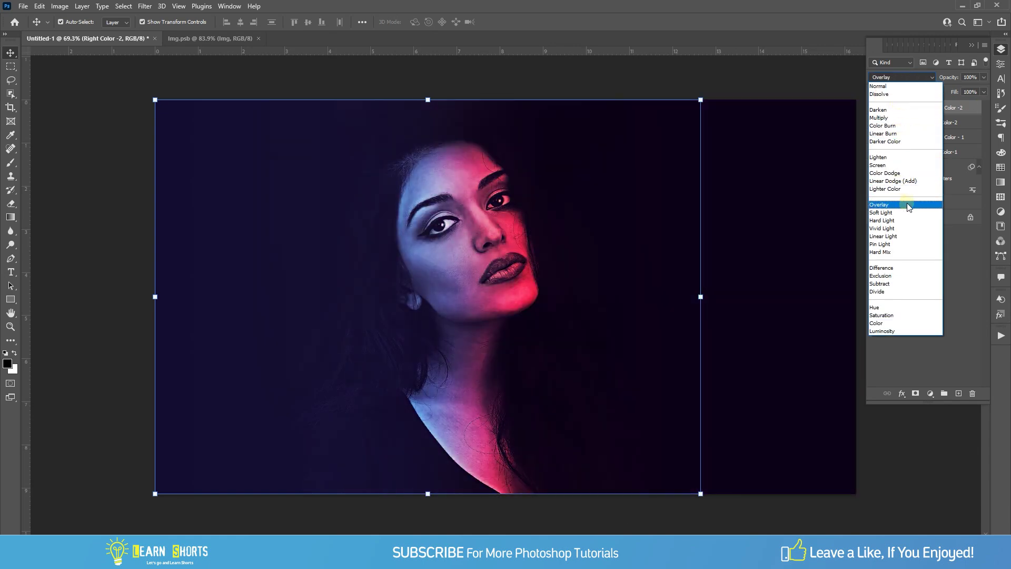
left_click(908, 205)
left_click(971, 77)
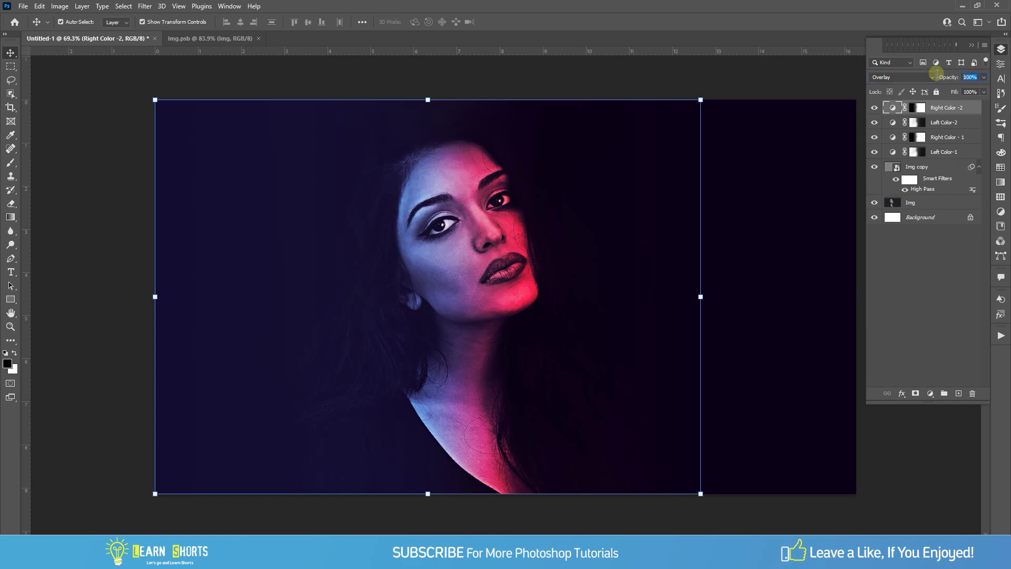
type("4")
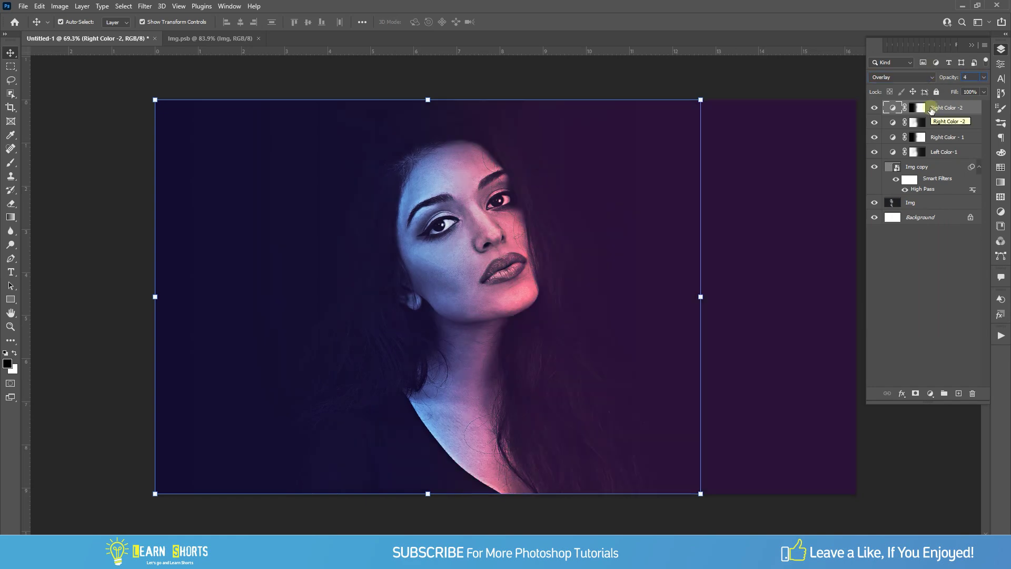
type("0")
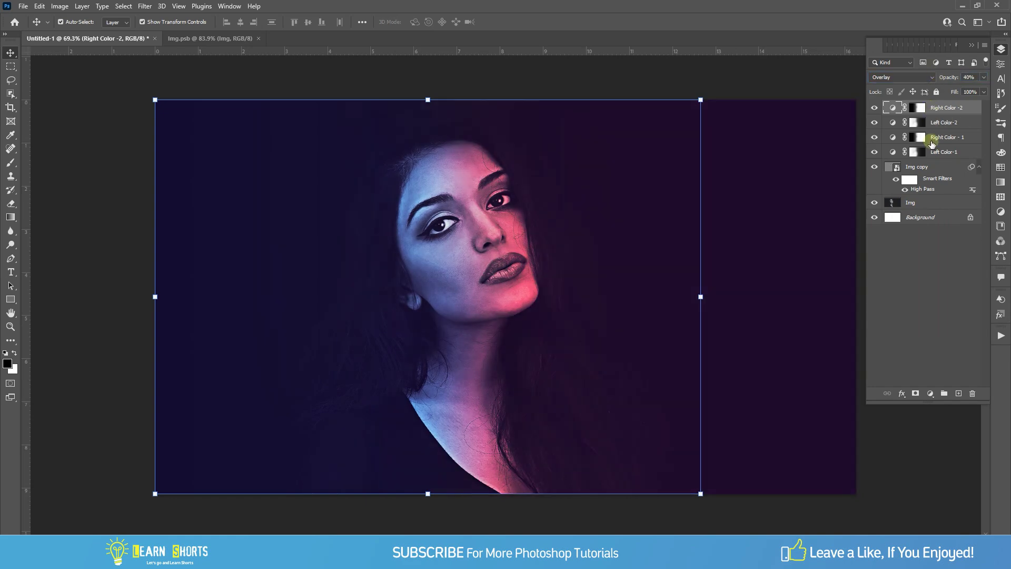
left_click(934, 283)
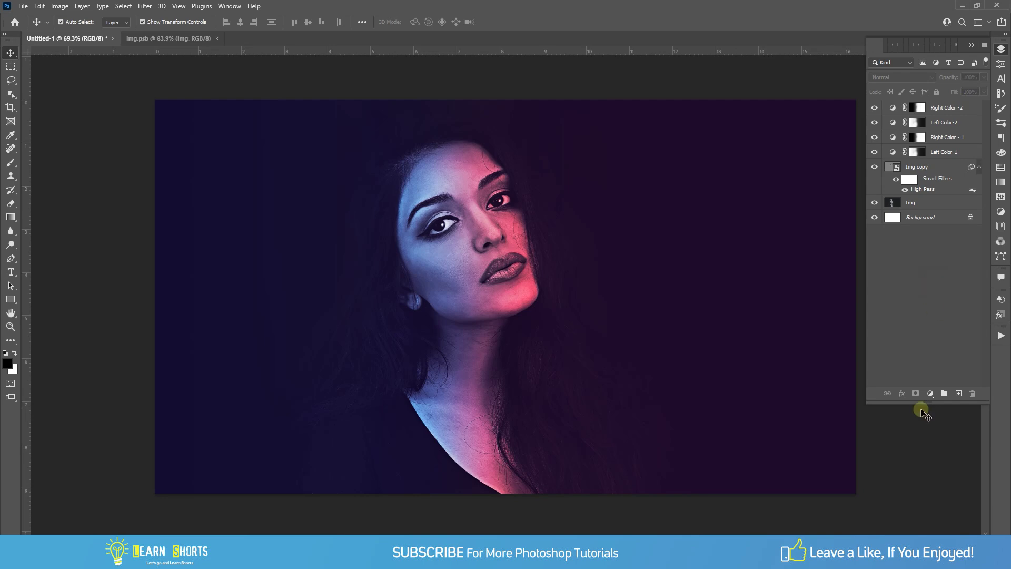
Fit the image in the window and add a new empty layer named Light - 1
key("ctrl+0")
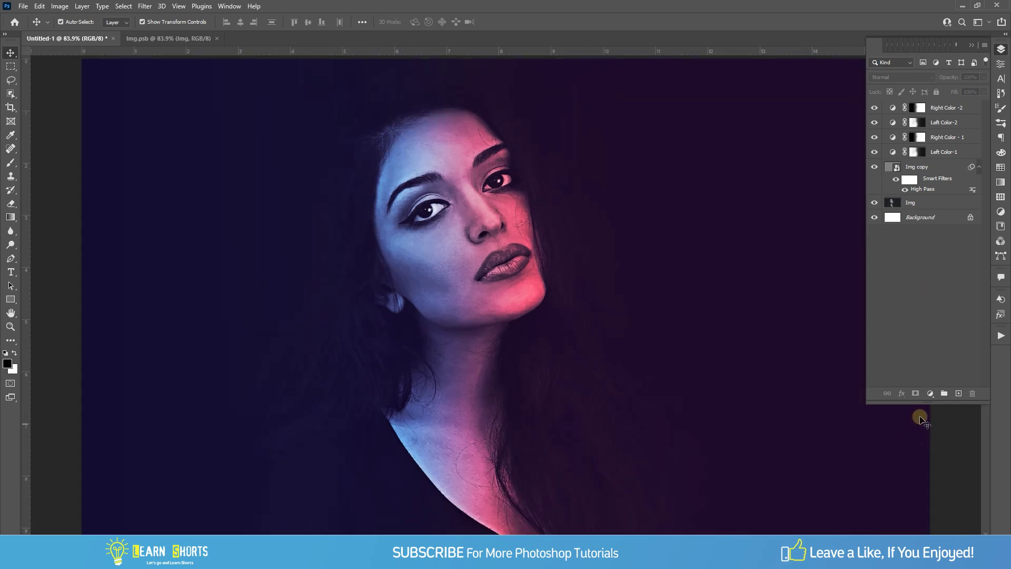
left_click(956, 394)
type("Light - 1")
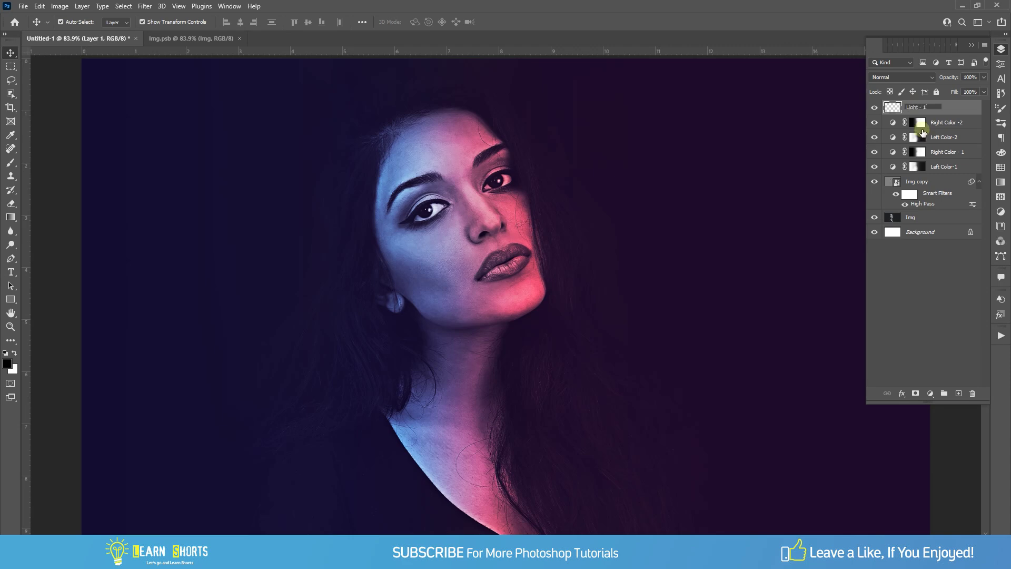
key("Return")
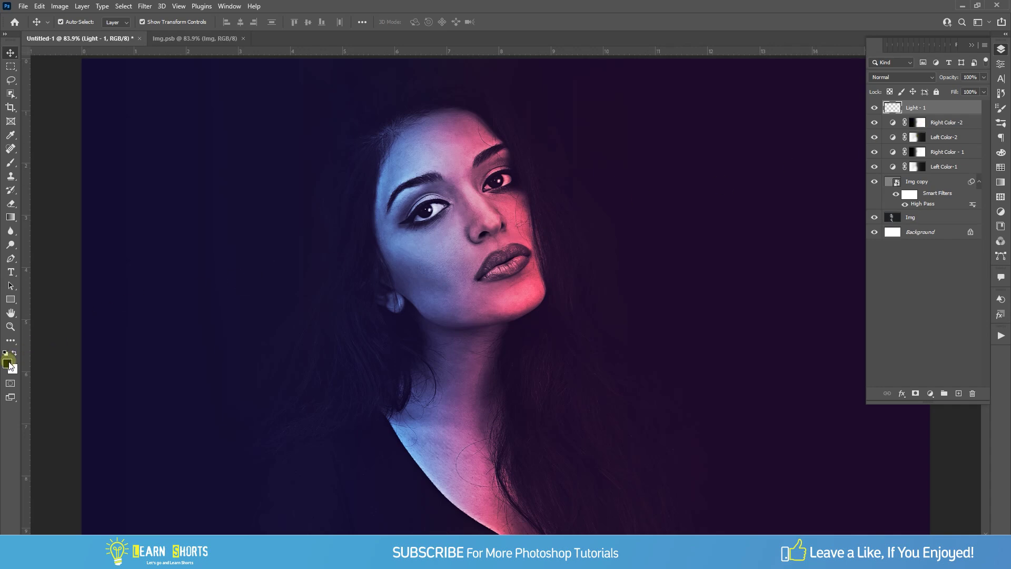
Set the foreground colour to blue 0076bd
left_click(8, 363)
type("00")
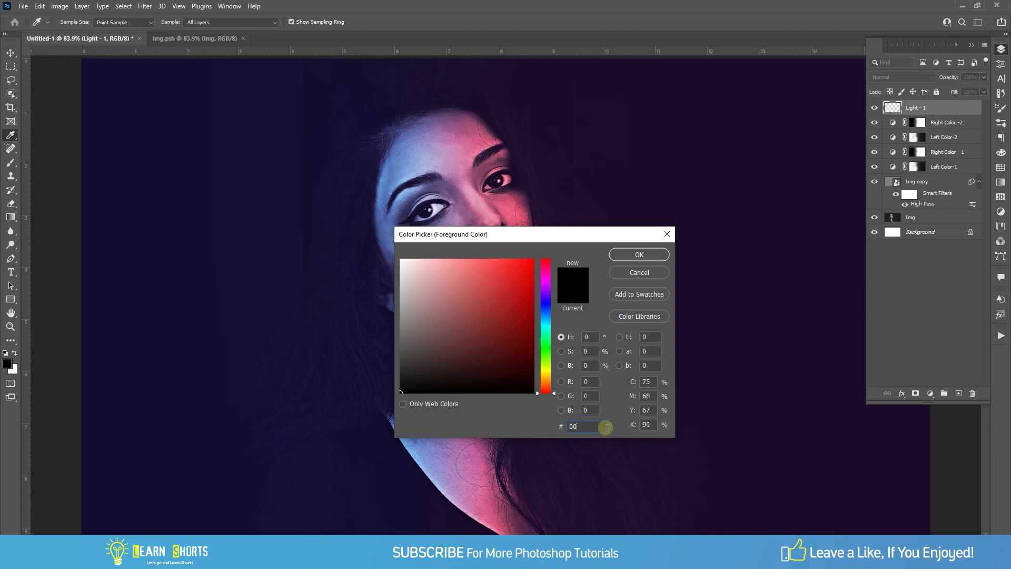
type("76b")
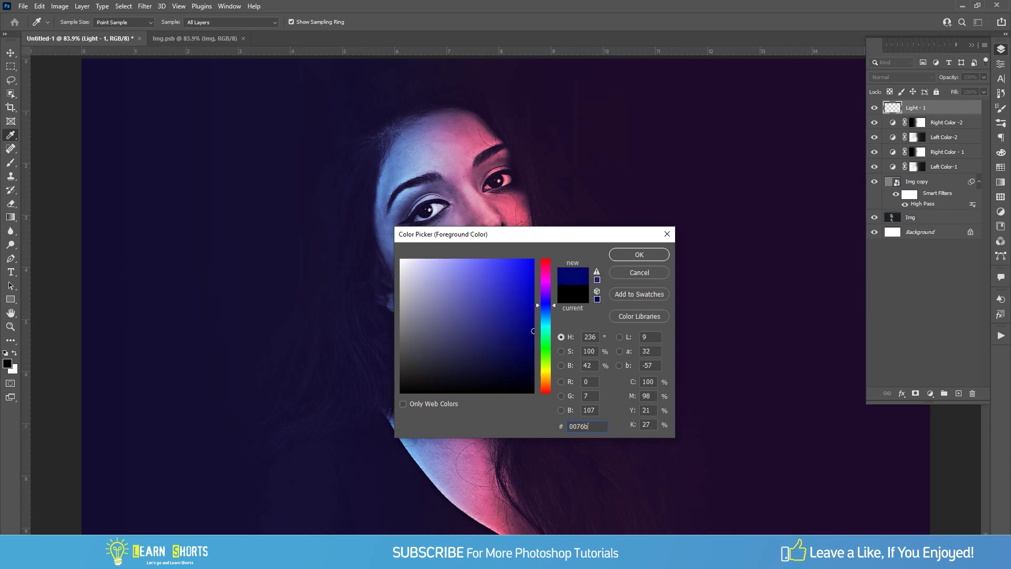
type("d")
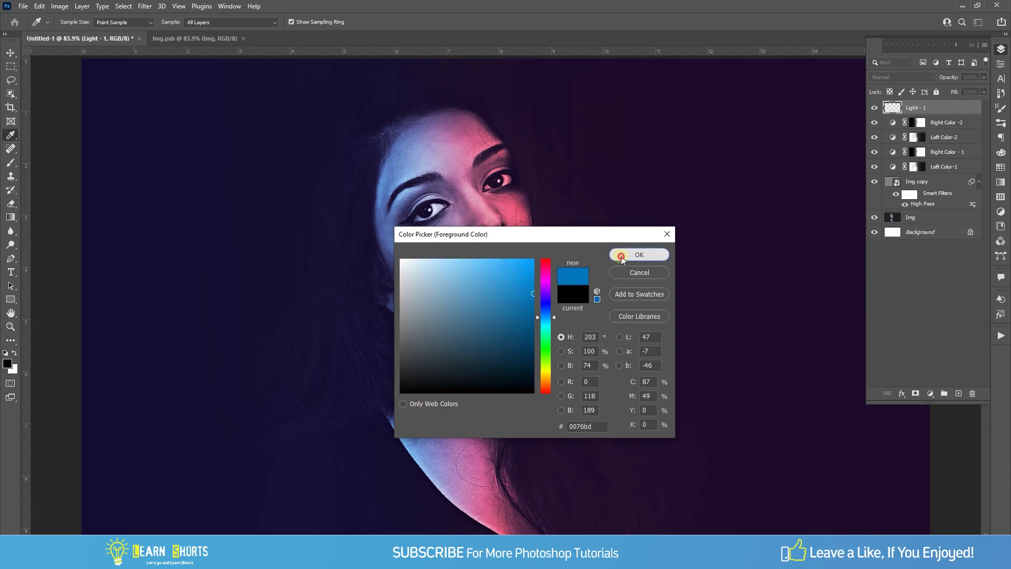
left_click(621, 256)
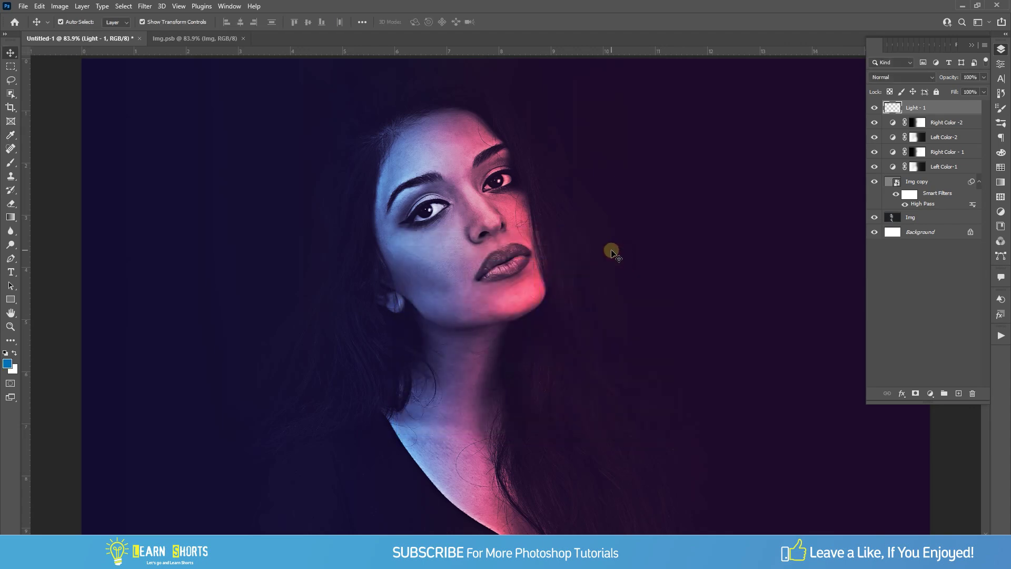
left_click(6, 162)
Paint a soft blue glow over the left background with a roughly 960 px brush
left_click_drag(219, 256, 354, 241)
left_click(235, 292)
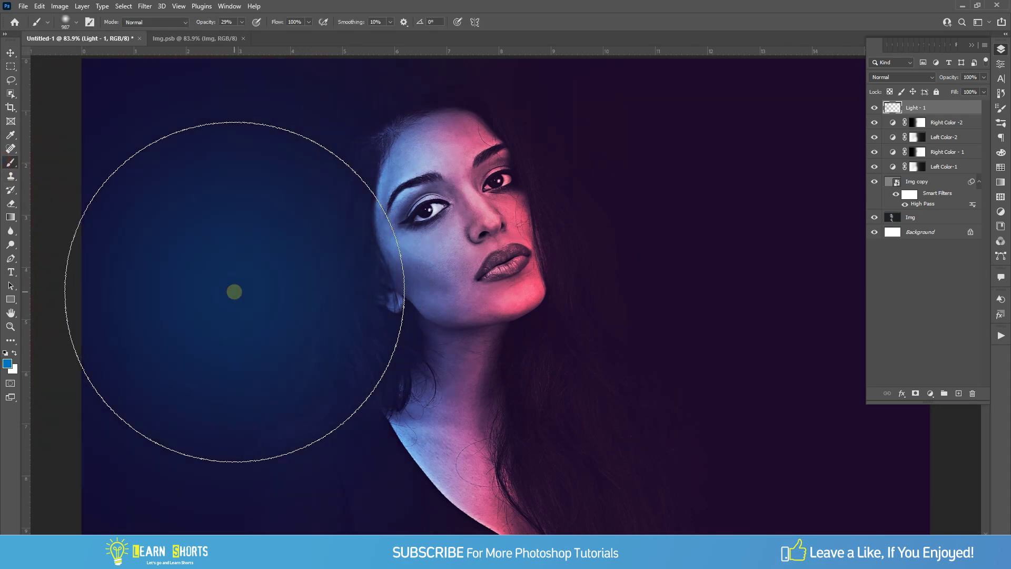
left_click(228, 291)
mouse_move(184, 295)
left_mouse_down()
mouse_move(205, 305)
mouse_move(181, 259)
mouse_move(149, 237)
left_mouse_up()
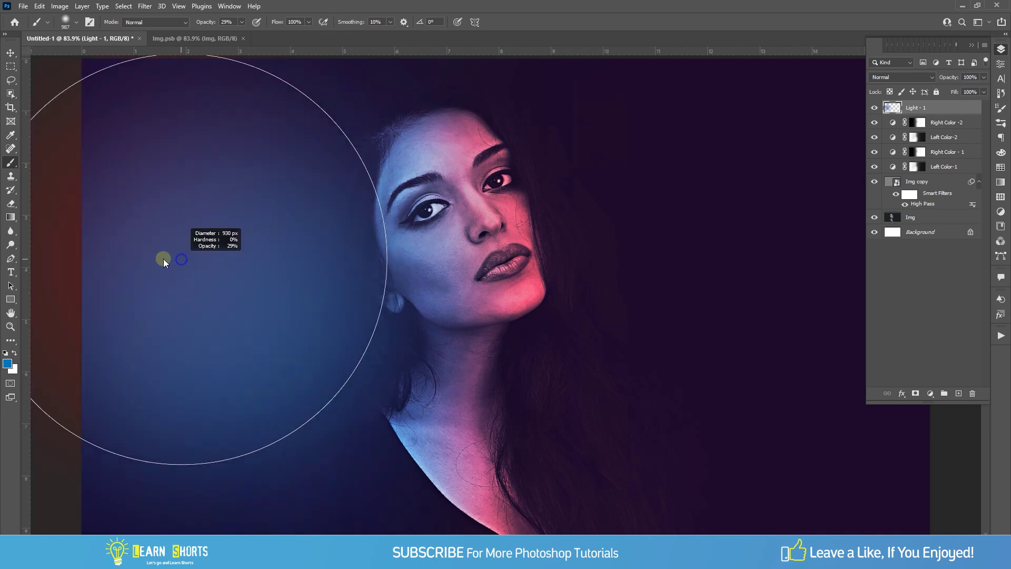
left_click_drag(168, 360, 169, 333)
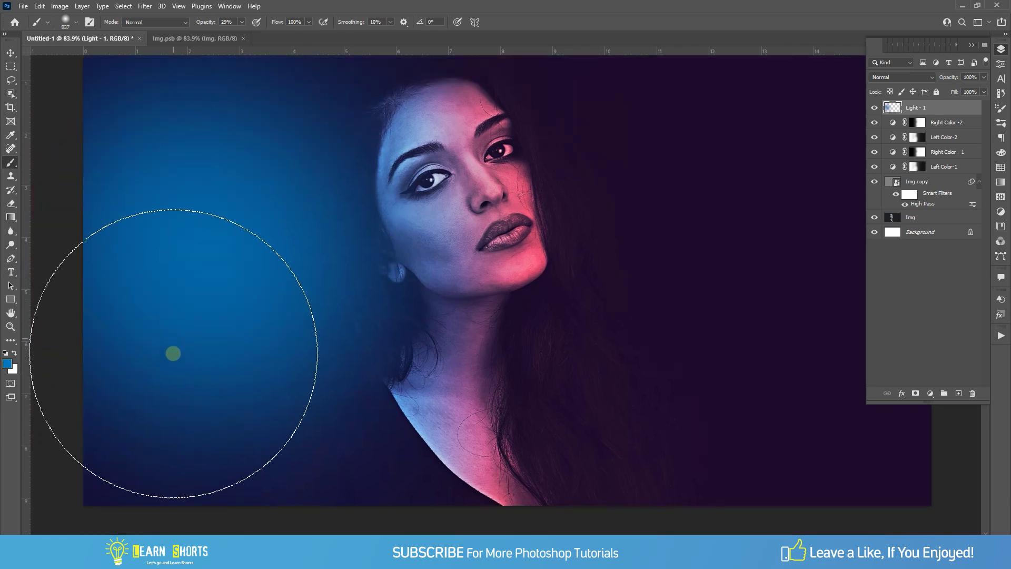
mouse_move(279, 329)
left_mouse_down()
mouse_move(293, 293)
mouse_move(292, 235)
mouse_move(296, 314)
mouse_move(311, 311)
mouse_move(302, 253)
mouse_move(303, 291)
mouse_move(314, 302)
mouse_move(307, 252)
mouse_move(295, 248)
left_mouse_up()
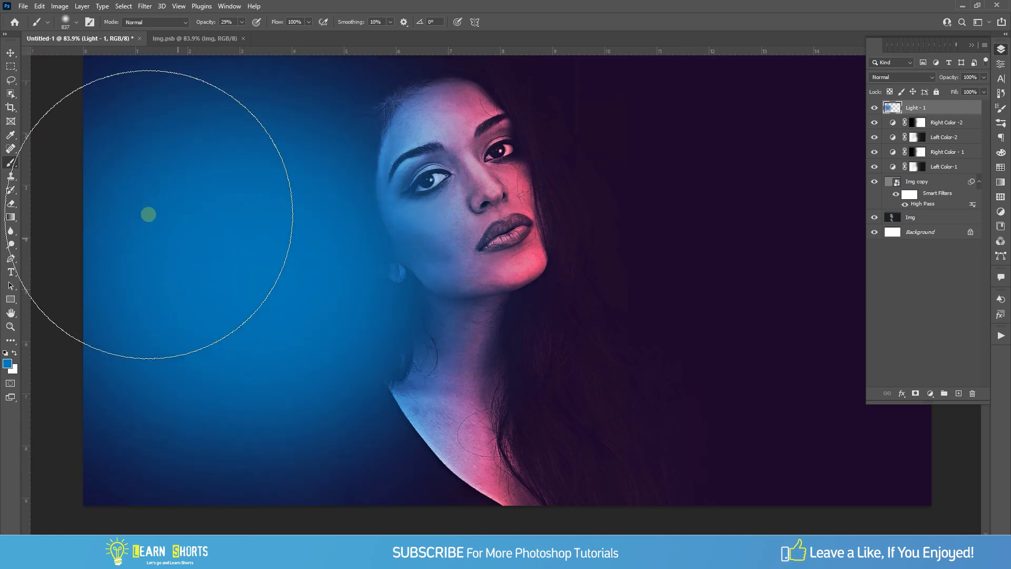
left_click(10, 54)
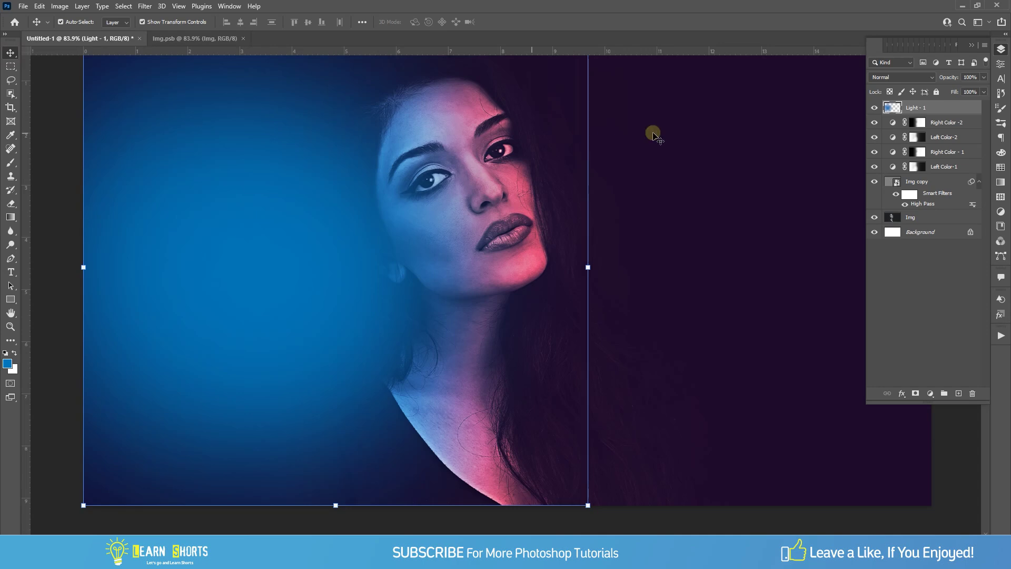
Set Light - 1 to Overlay blending at 50% opacity, then deselect it
left_click(880, 78)
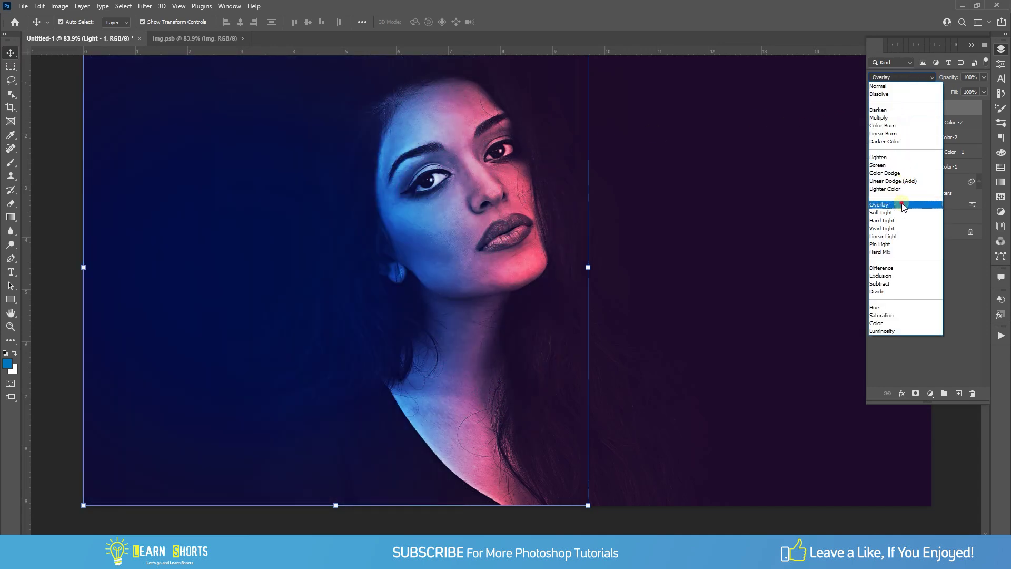
left_click(903, 205)
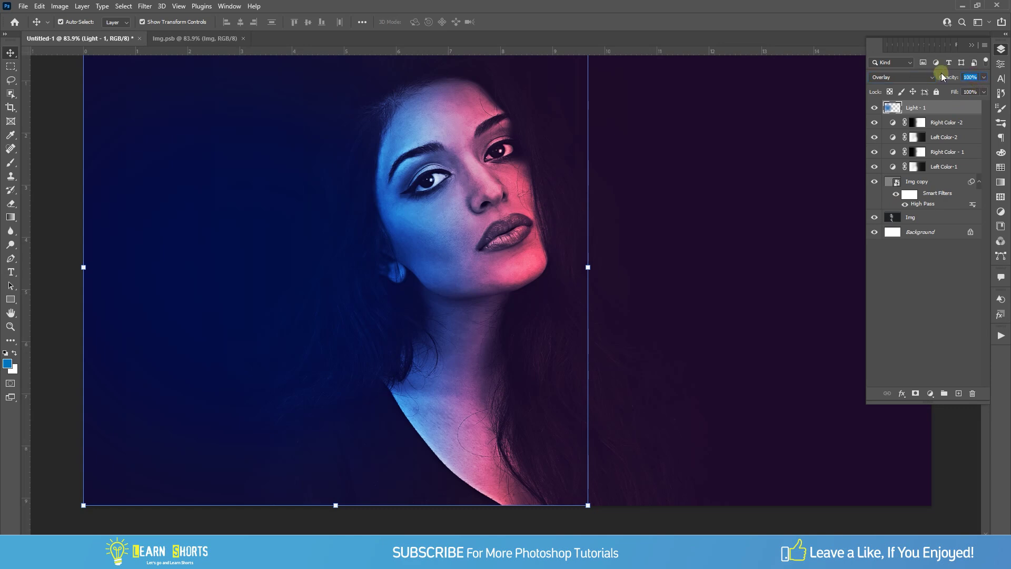
type("50")
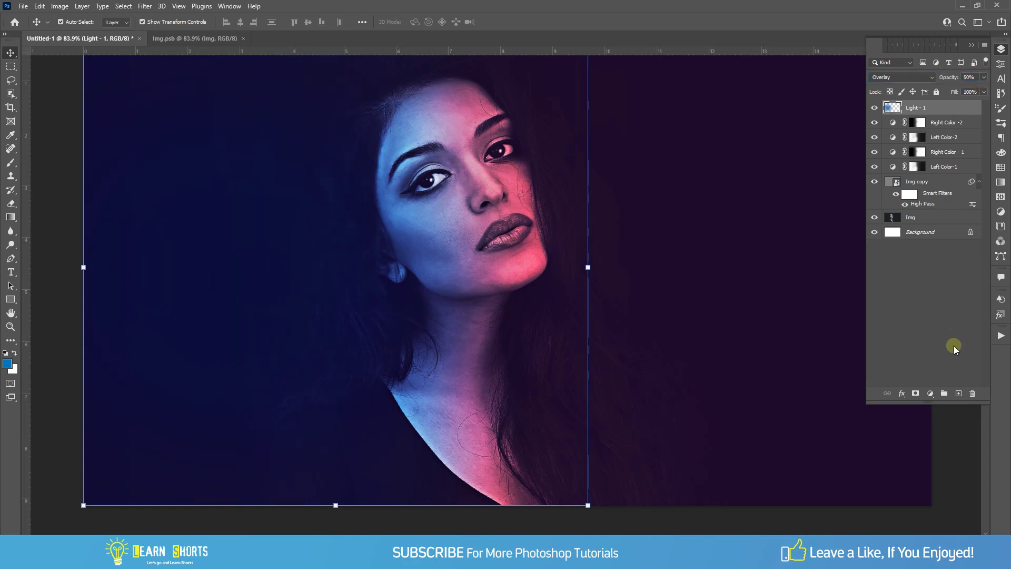
left_click(953, 462)
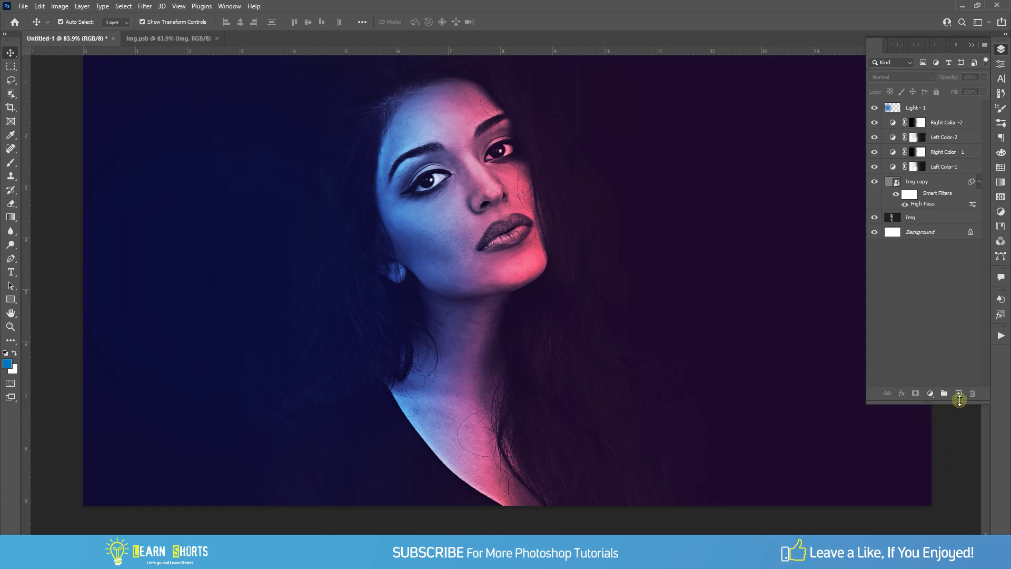
Create an empty Light - 2 layer and set the background colour to crimson ae0035
left_click(959, 394)
type("Light - 2")
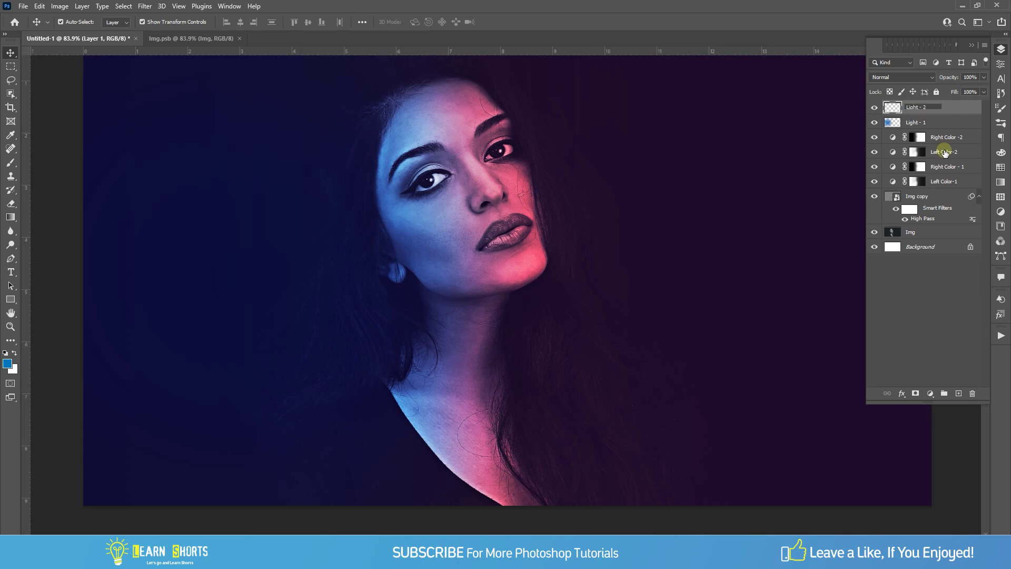
key("Return")
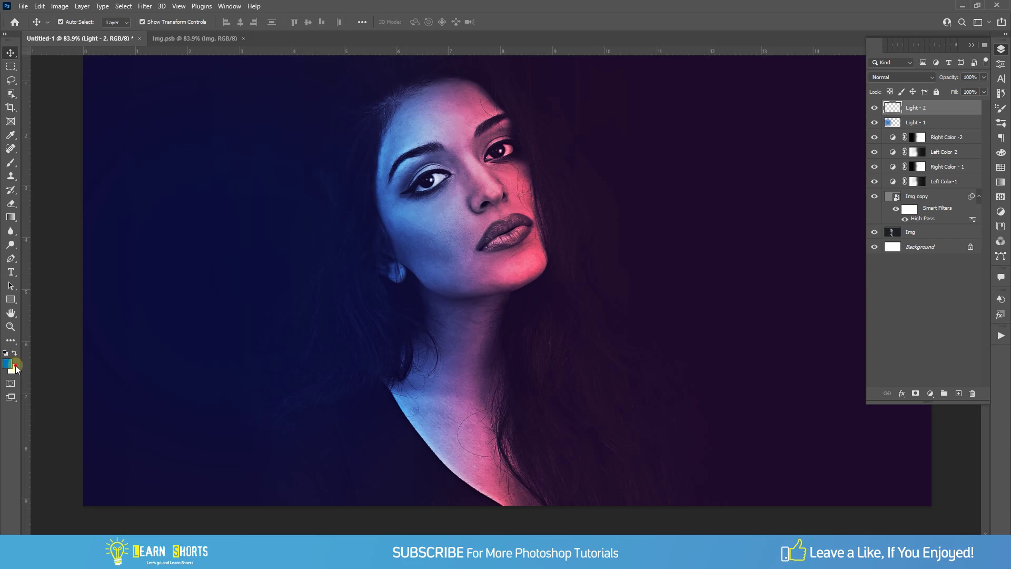
left_click(14, 369)
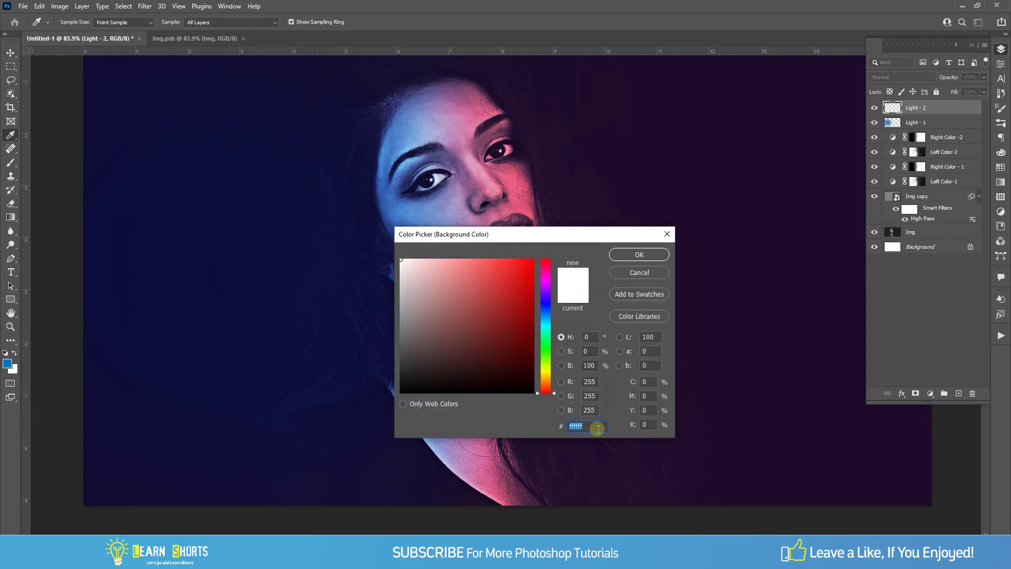
type("a")
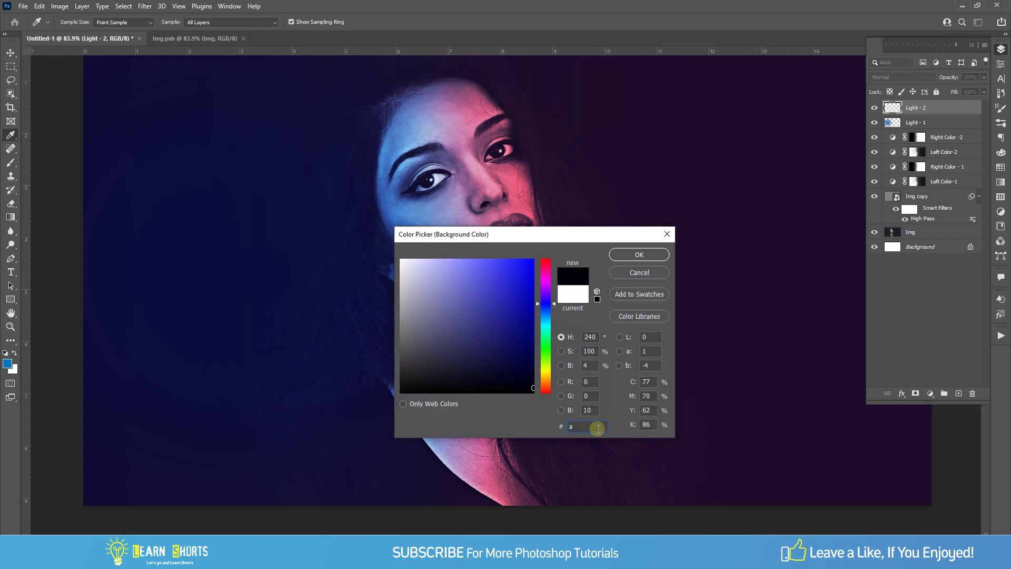
type("e003")
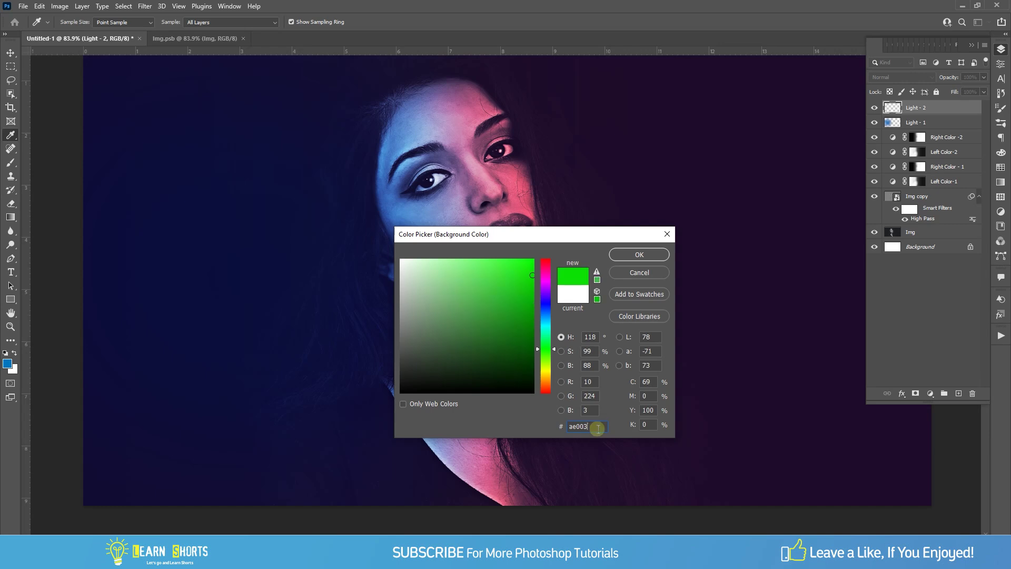
type("5")
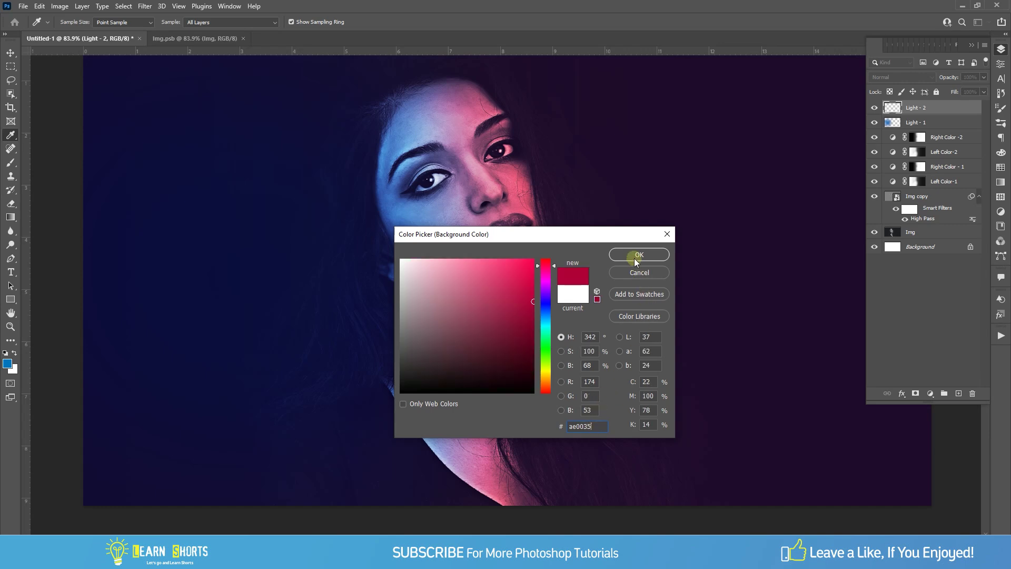
left_click(637, 255)
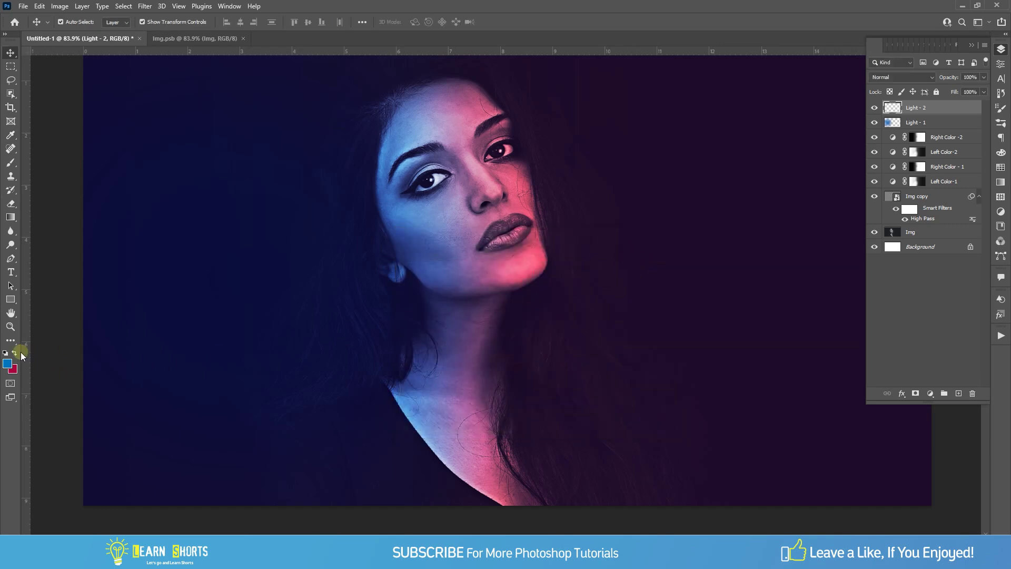
Brush crimson across the right side of Light - 2 with a soft brush of about 1100 px
left_click(11, 163)
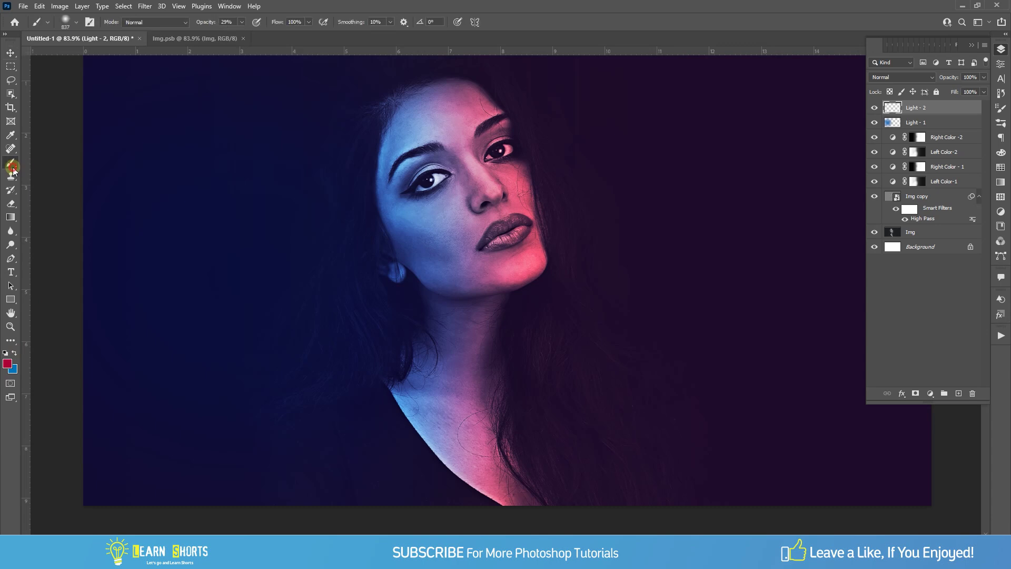
scroll(562, 289, "down", 2)
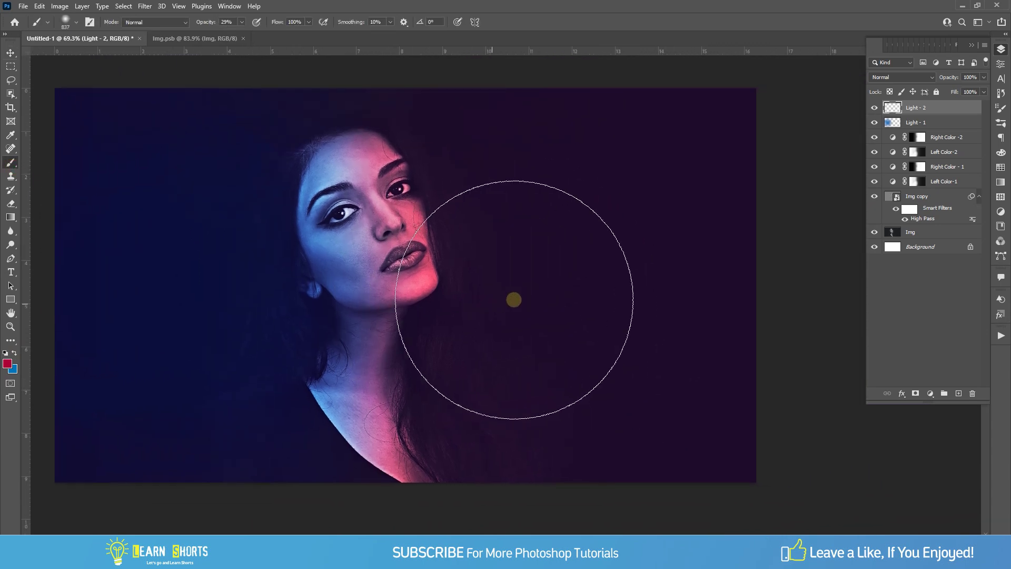
mouse_move(549, 296)
left_mouse_down()
mouse_move(607, 277)
mouse_move(580, 284)
mouse_move(587, 334)
mouse_move(610, 360)
mouse_move(645, 298)
mouse_move(617, 229)
mouse_move(544, 271)
mouse_move(523, 301)
mouse_move(526, 233)
mouse_move(519, 325)
mouse_move(698, 360)
mouse_move(592, 269)
mouse_move(564, 276)
left_mouse_up()
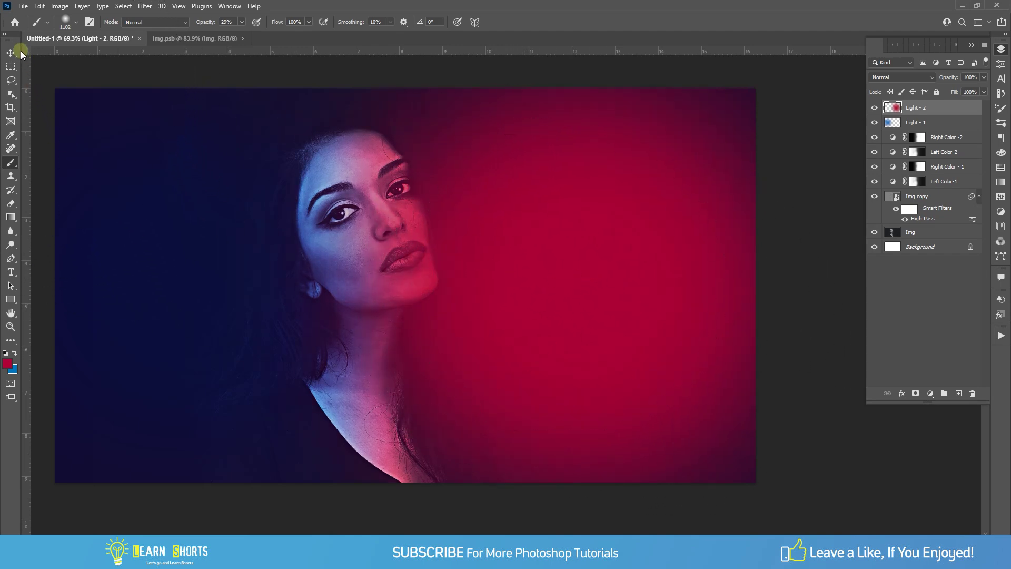
left_click(11, 52)
Set Light - 2 to Overlay at 40% opacity and move it below Light - 1
left_click(877, 78)
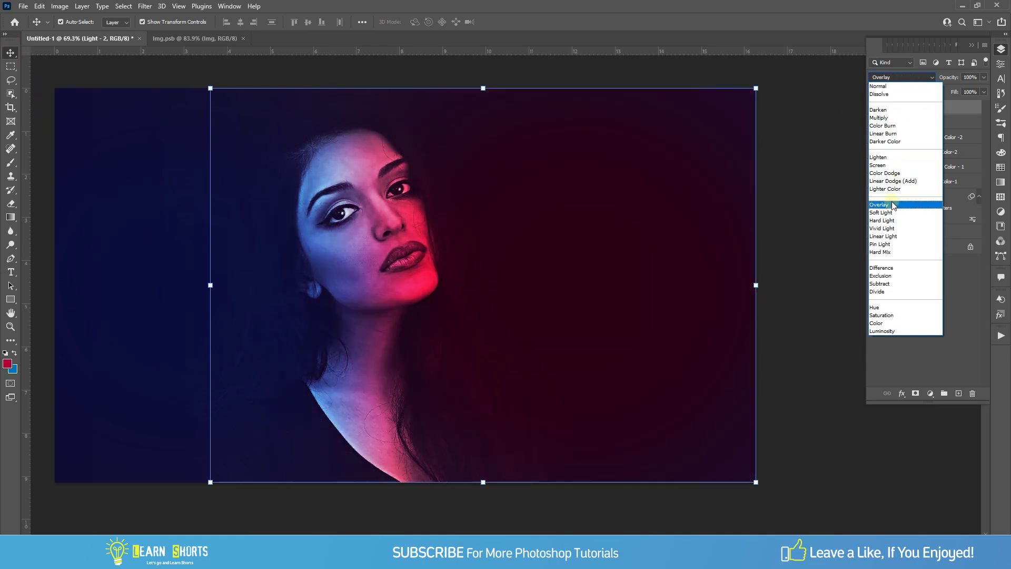
left_click(893, 205)
left_click(970, 77)
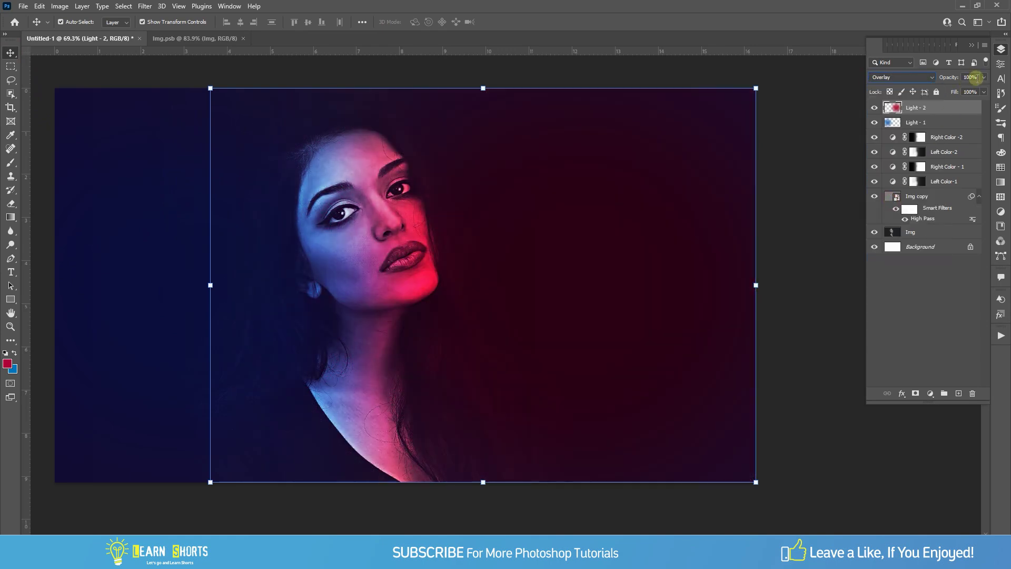
type("40")
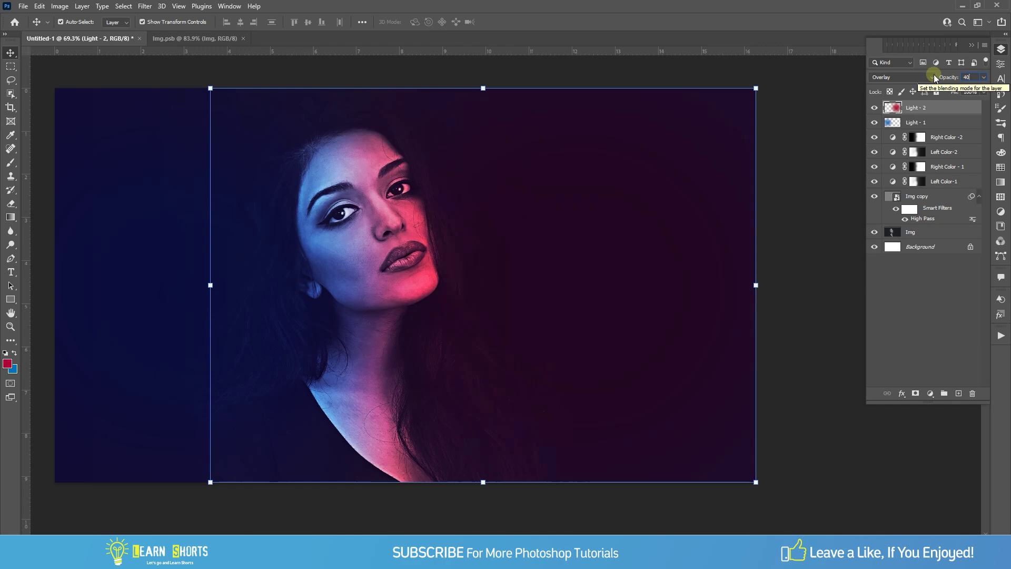
key("Return")
left_click_drag(936, 108, 937, 126)
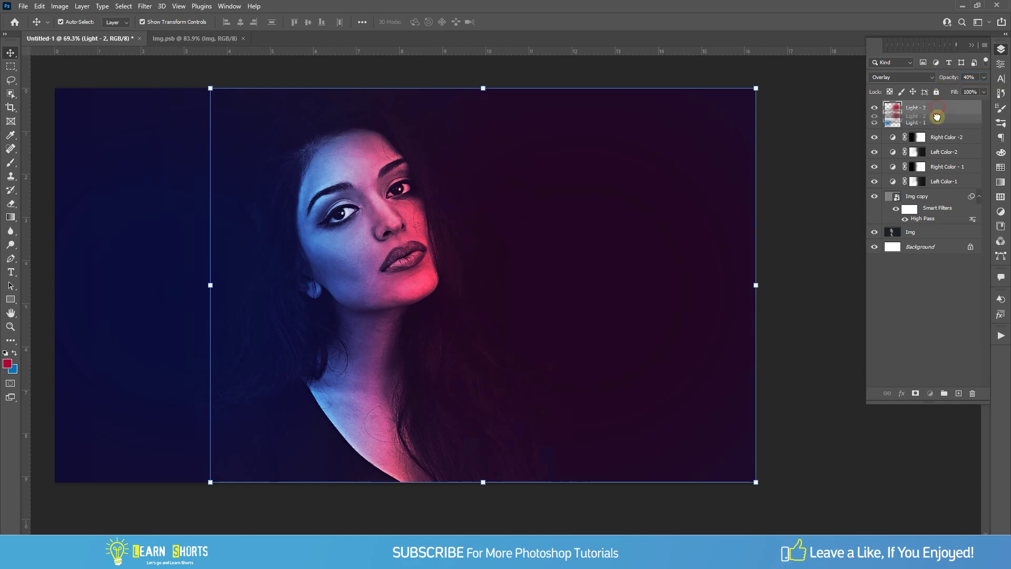
left_click(818, 199)
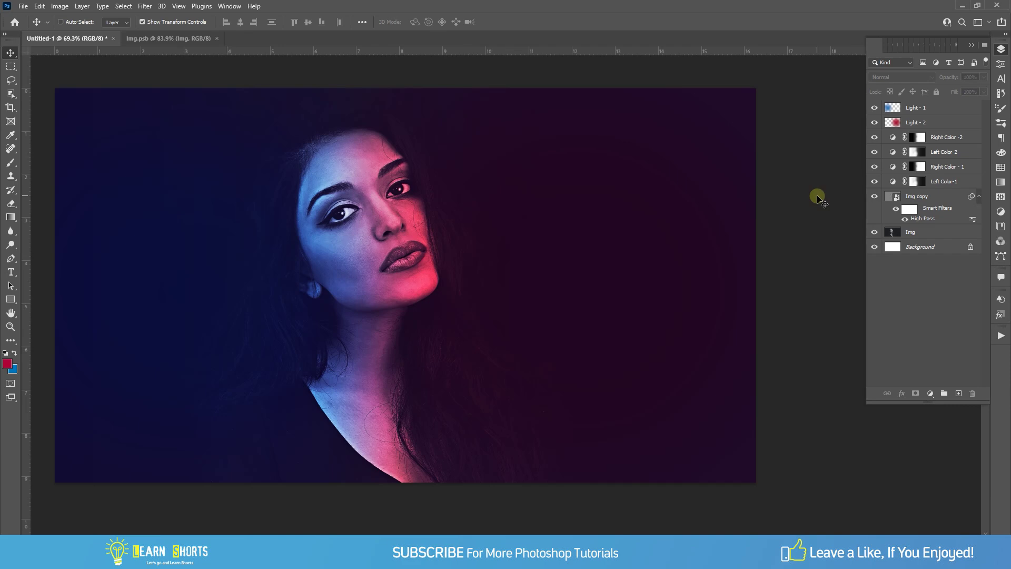
Switch both Light - 2 and Light - 1 to Screen blending
key("ctrl+0")
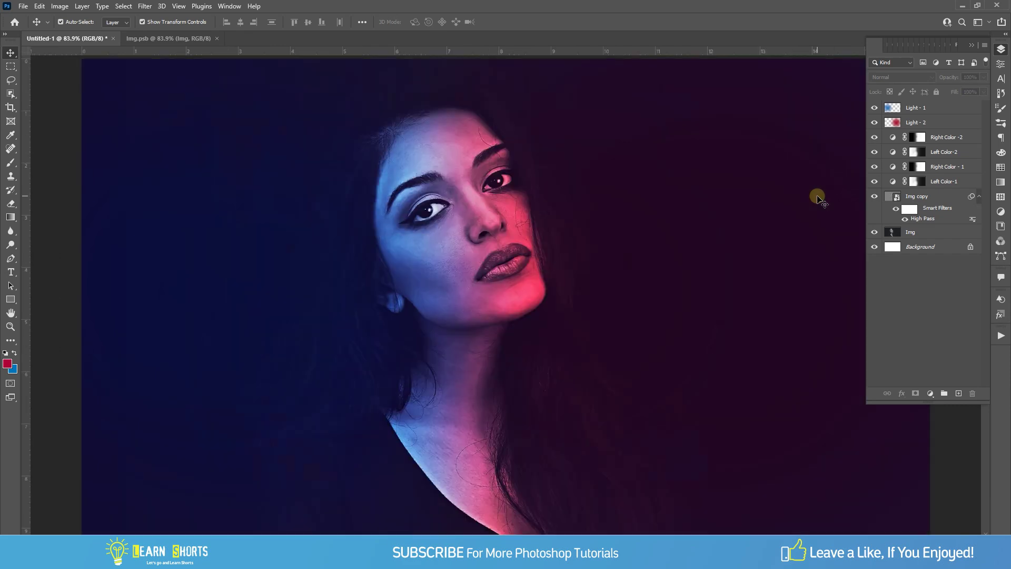
left_click(936, 123)
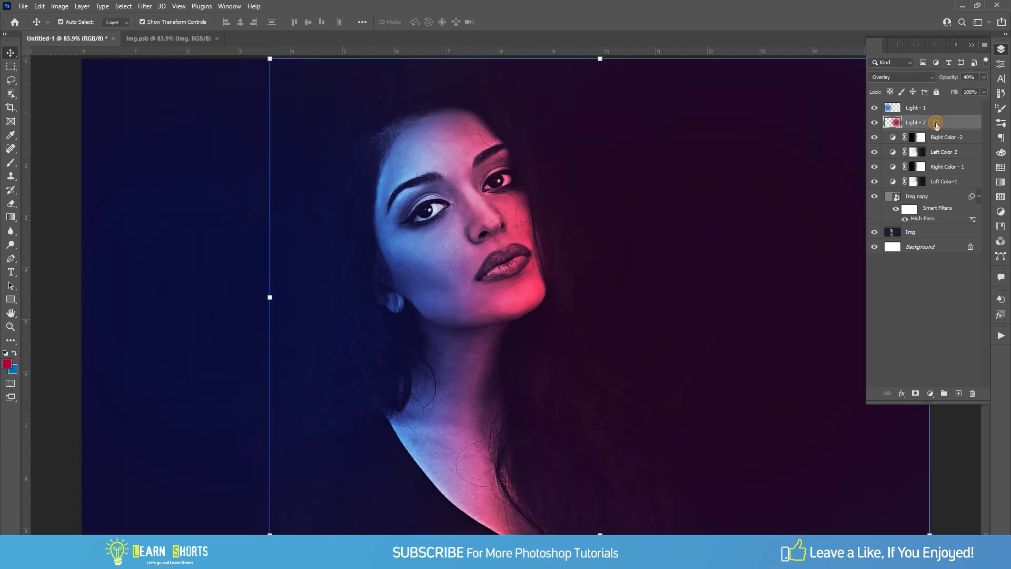
left_click(903, 77)
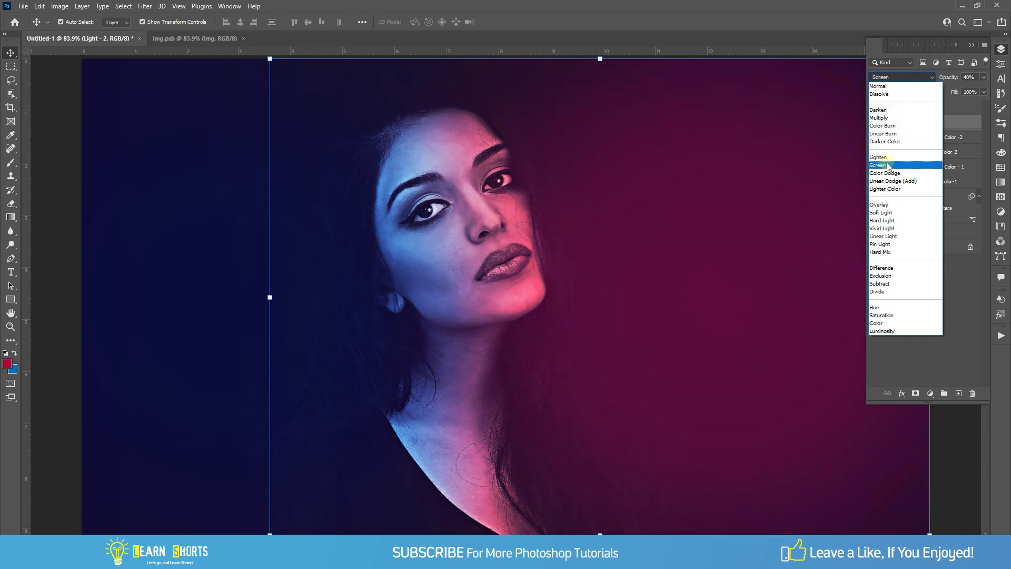
left_click(888, 165)
left_click(936, 104)
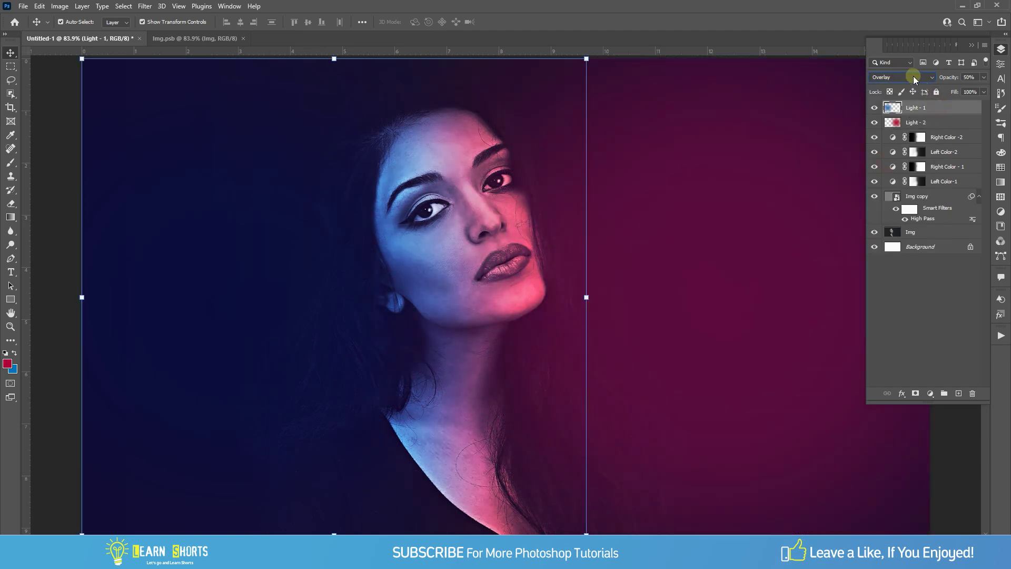
left_click(912, 77)
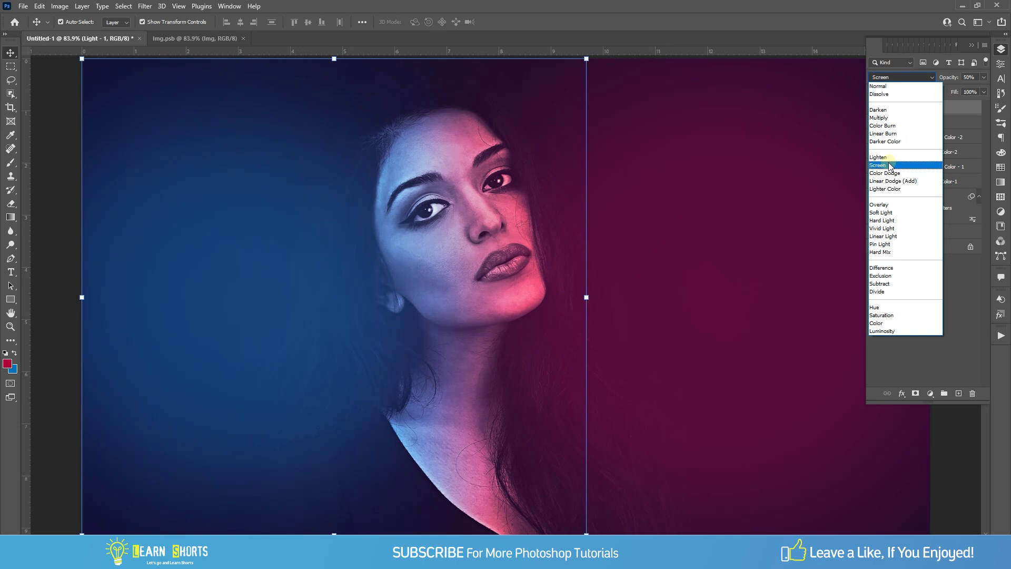
left_click(888, 165)
left_click(930, 123)
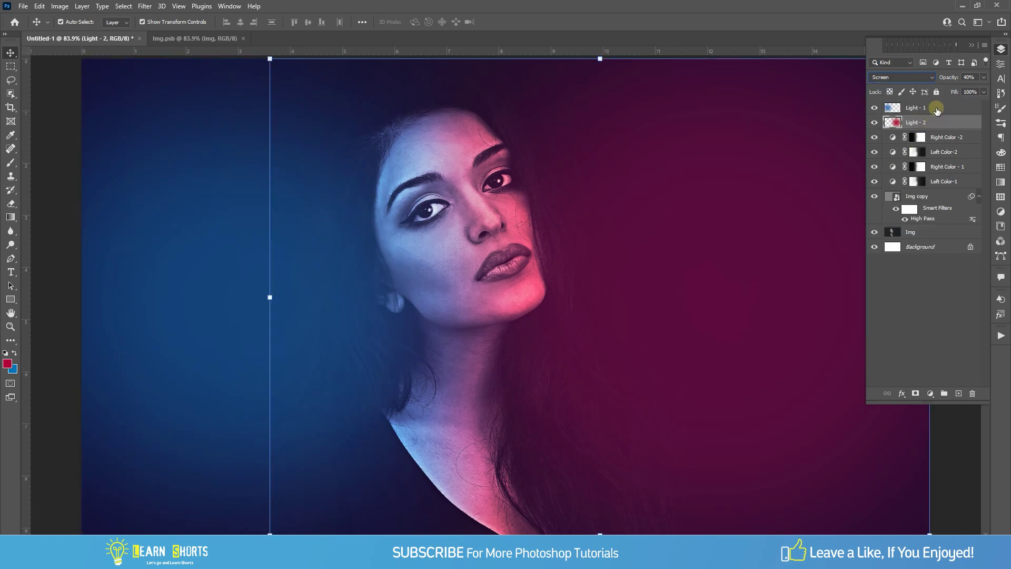
Select both light layers and delete them, then undo the deletion
left_click(936, 108, "shift")
right_click(936, 108)
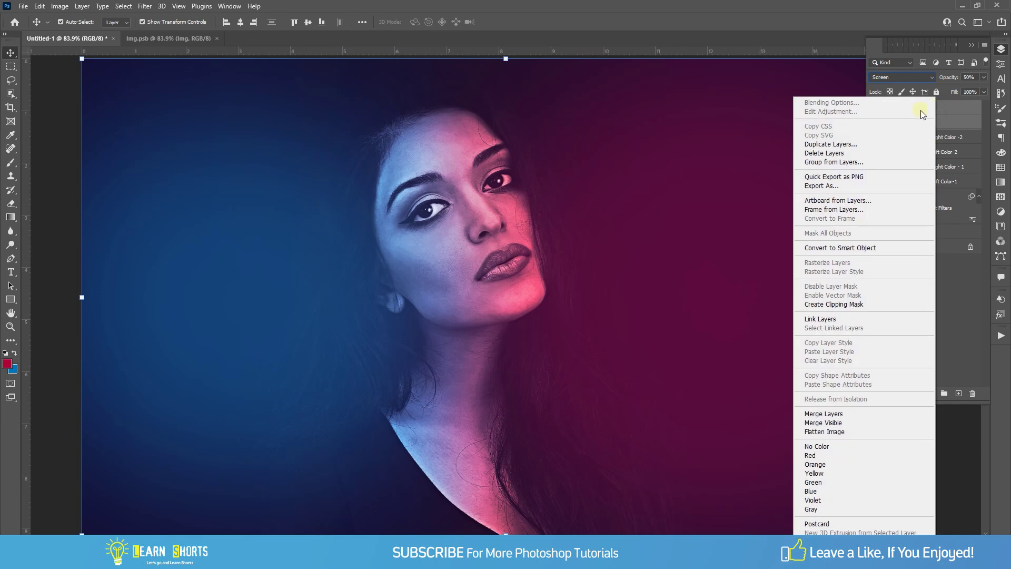
left_click(870, 152)
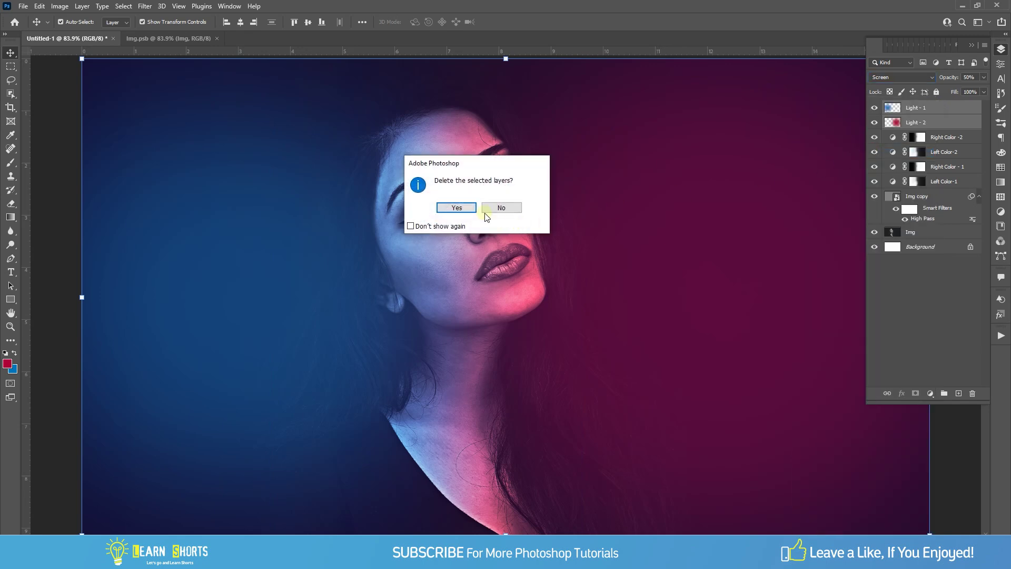
left_click(468, 207)
key("ctrl+z")
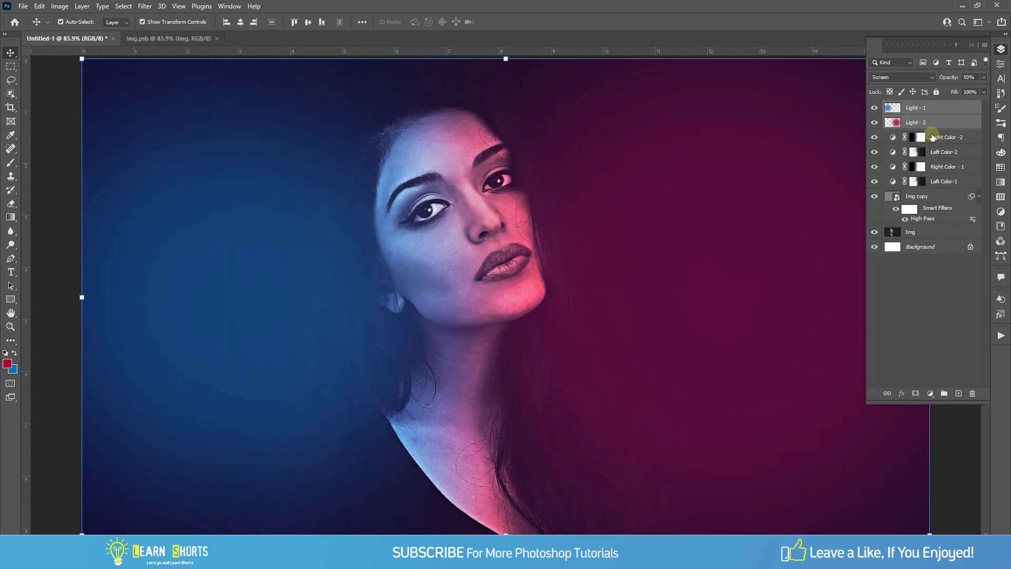
Duplicate both light layers, merge the copies and rename the result Light - 3
right_click(938, 119)
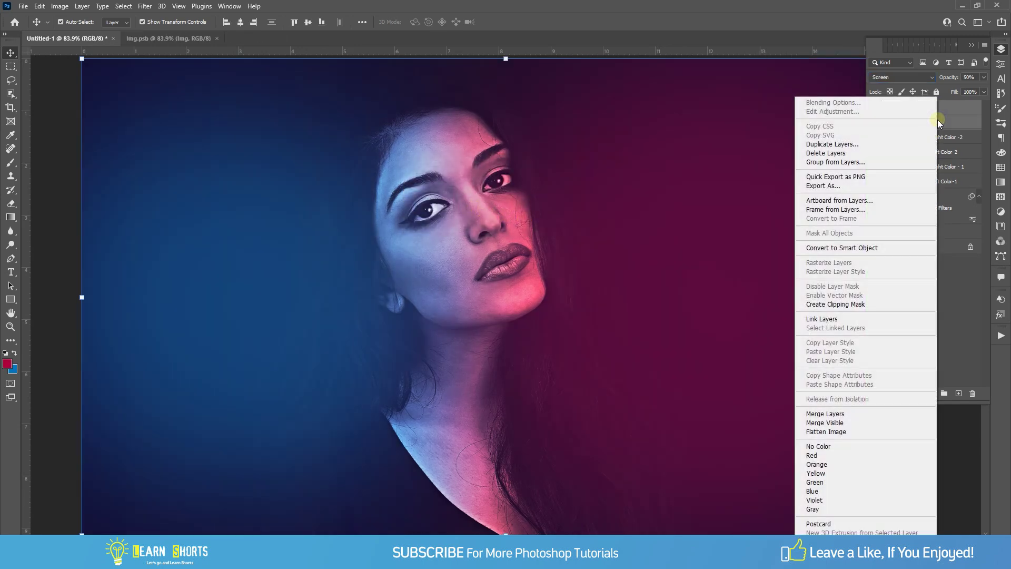
left_click(863, 145)
left_click(598, 158)
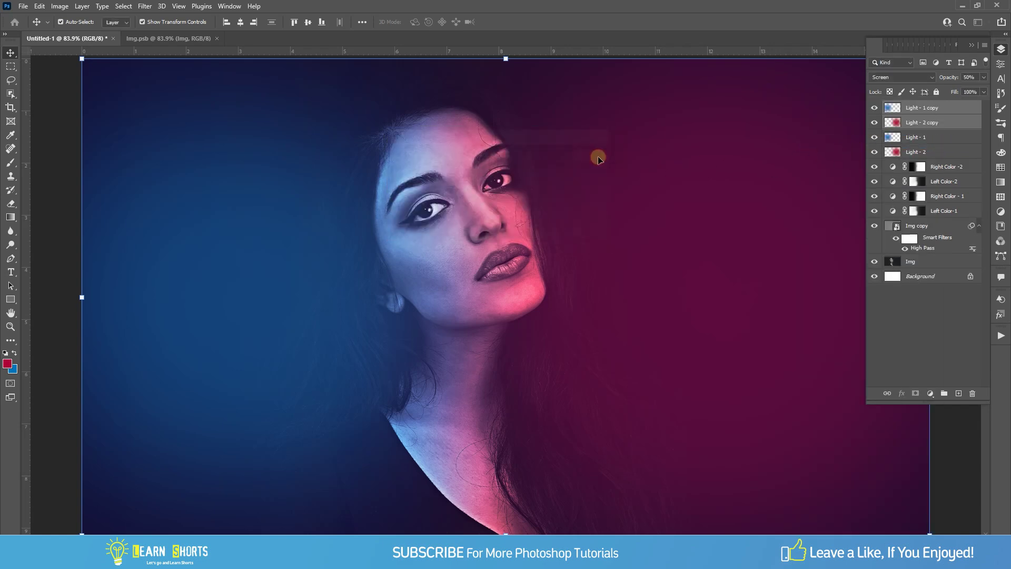
right_click(945, 122)
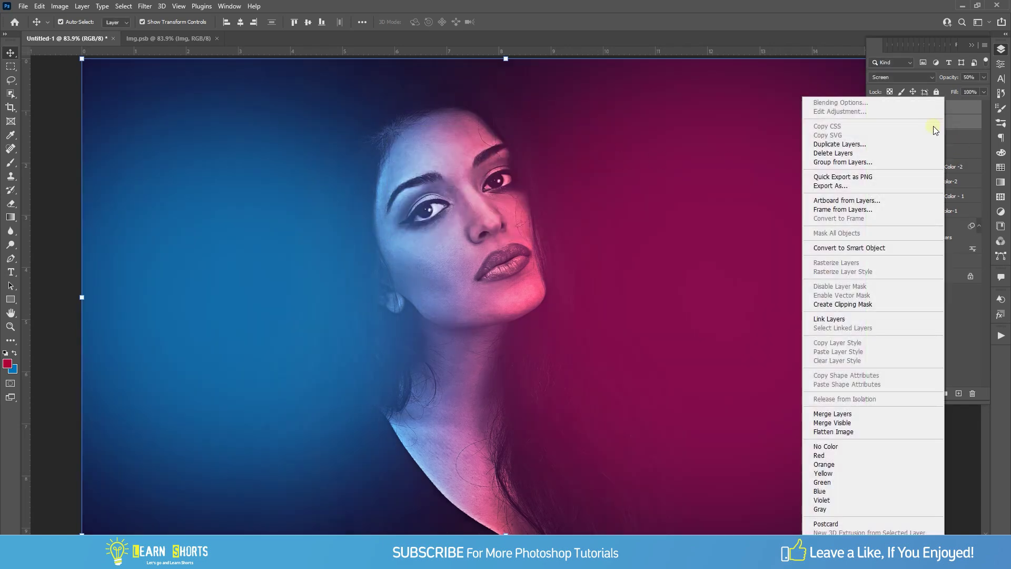
left_click(861, 413)
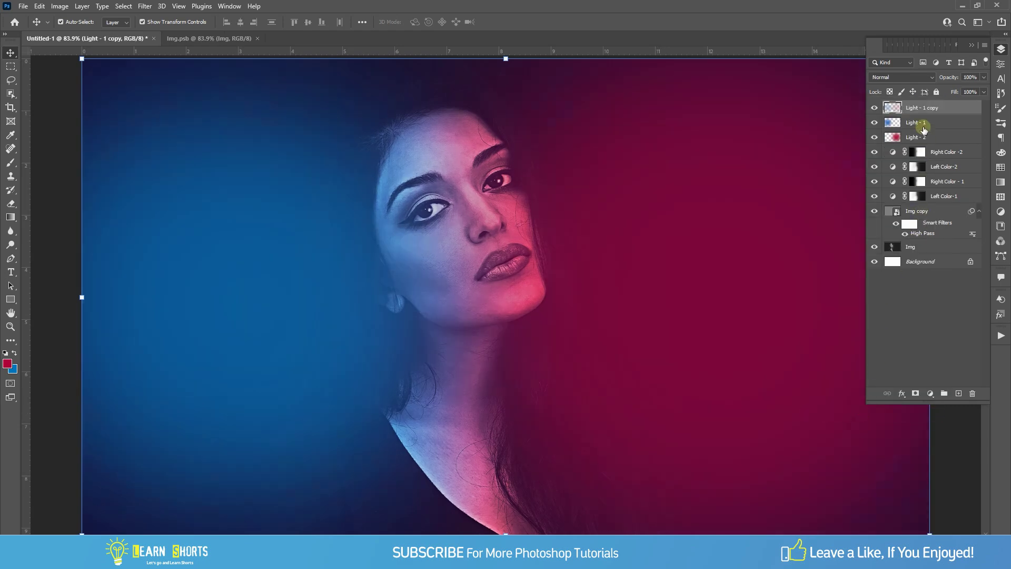
double_click(922, 108)
type("3")
key("Return")
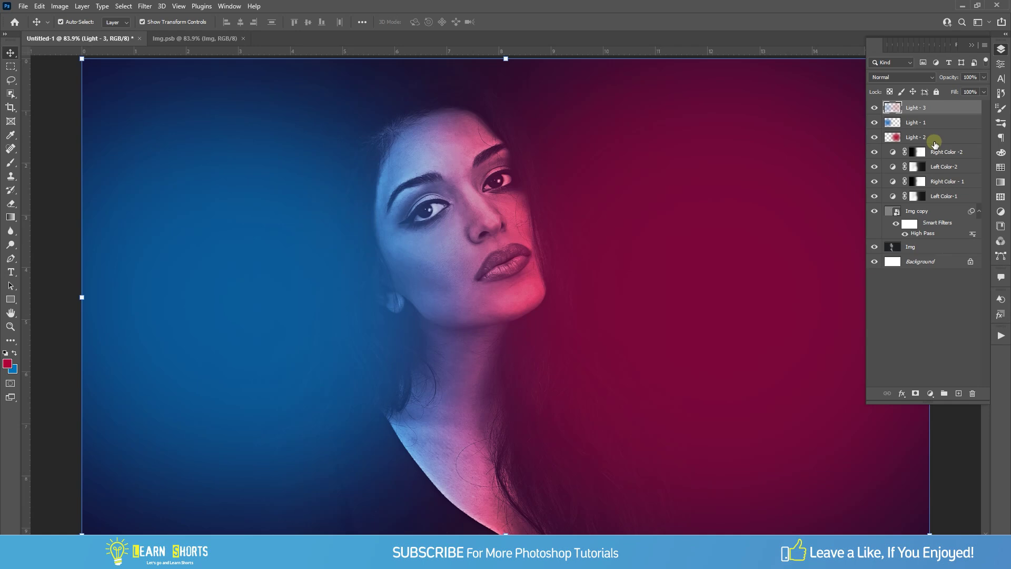
Drop Light - 3 beneath Light - 2 and give it Overlay blending at 85% opacity
left_click_drag(937, 108, 941, 141)
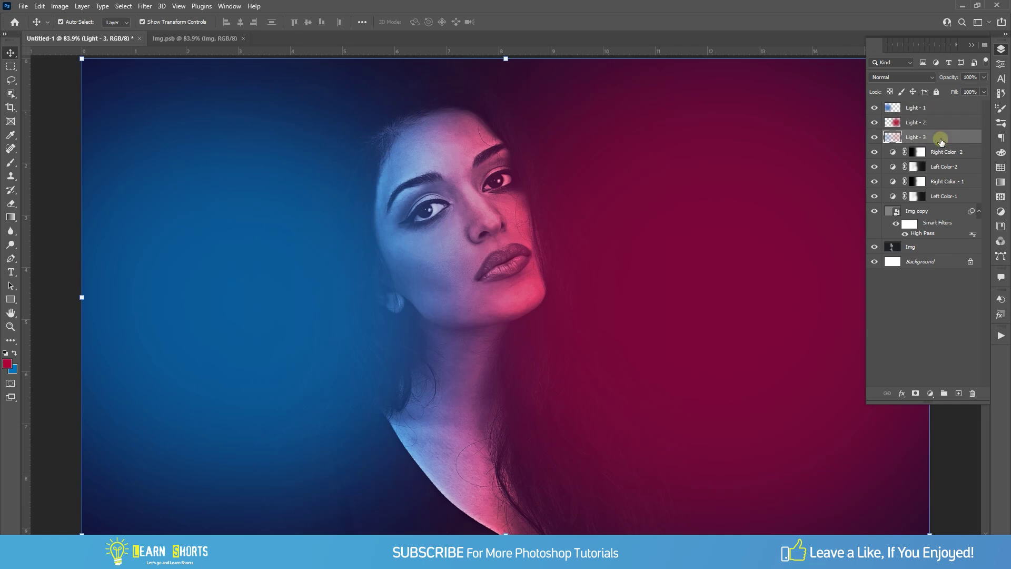
left_click(902, 77)
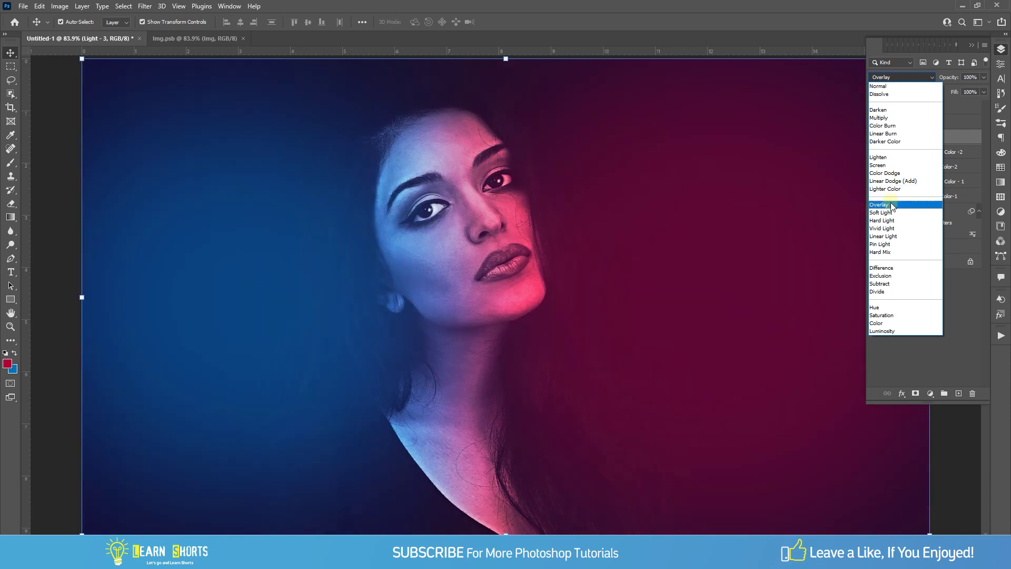
left_click(892, 206)
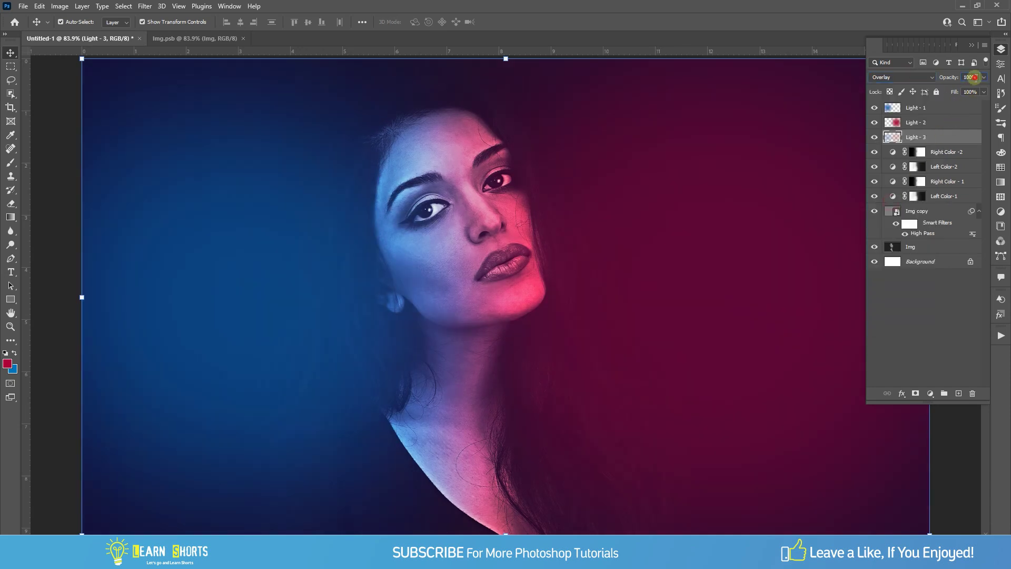
left_click(973, 77)
type("85")
Stretch the crimson Light - 2 glow taller and wider toward the right
left_click(946, 123)
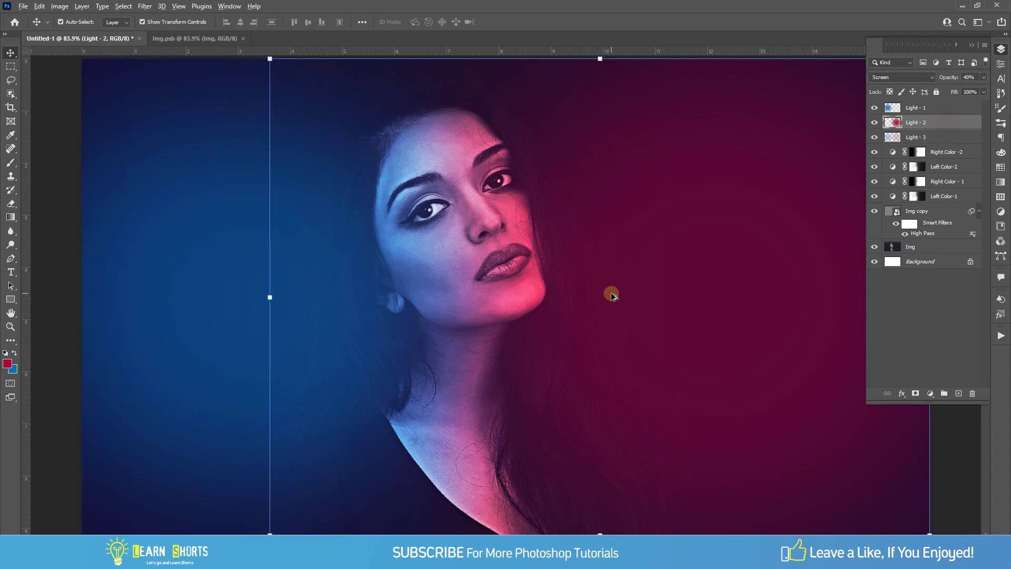
scroll(610, 295, "down", 2)
scroll(611, 306, "down", 1)
left_click_drag(554, 434, 553, 460)
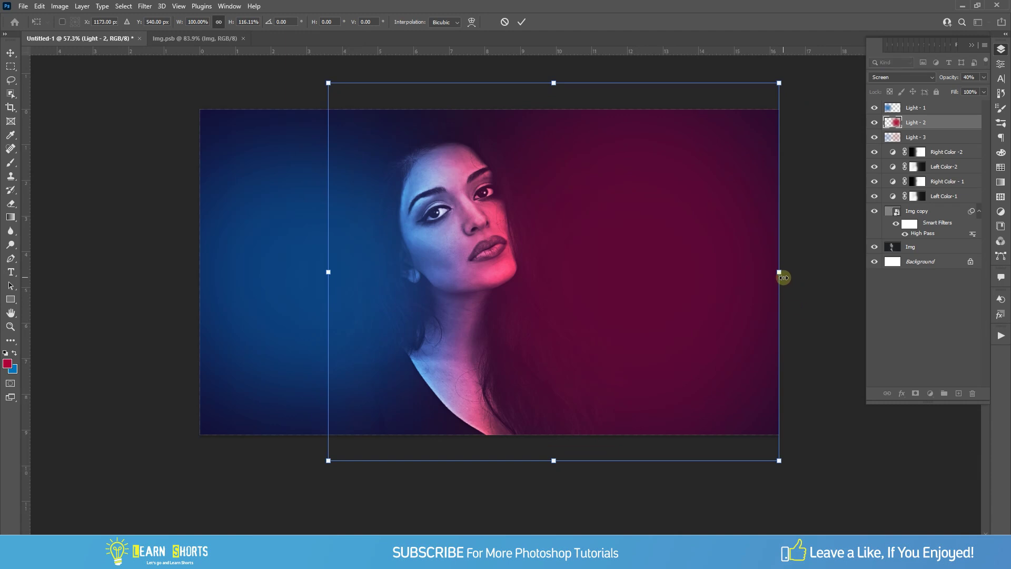
left_click_drag(780, 272, 798, 276)
key("Return")
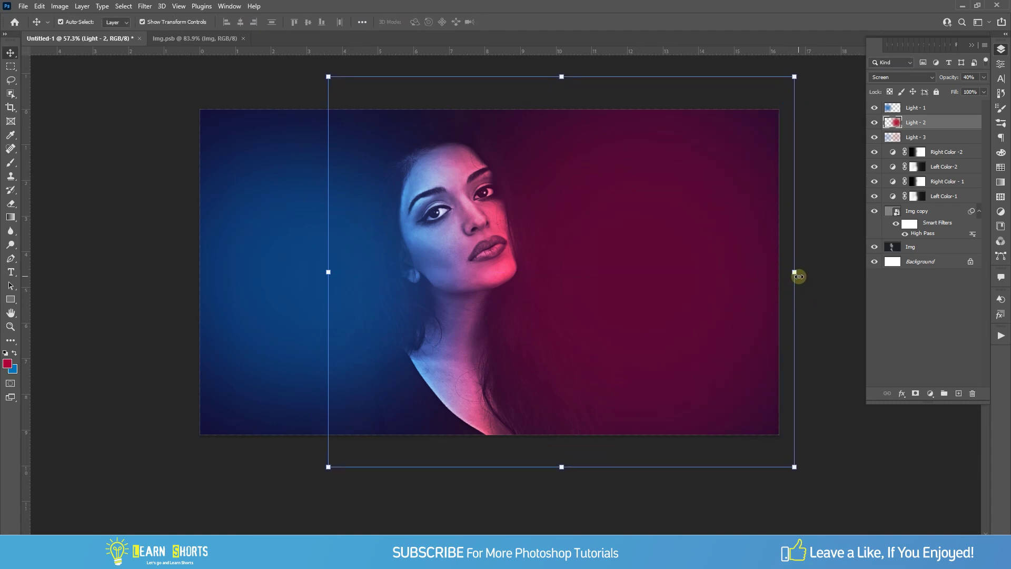
Stretch the blue Light - 1 glow taller and wider toward the left
left_click(948, 107)
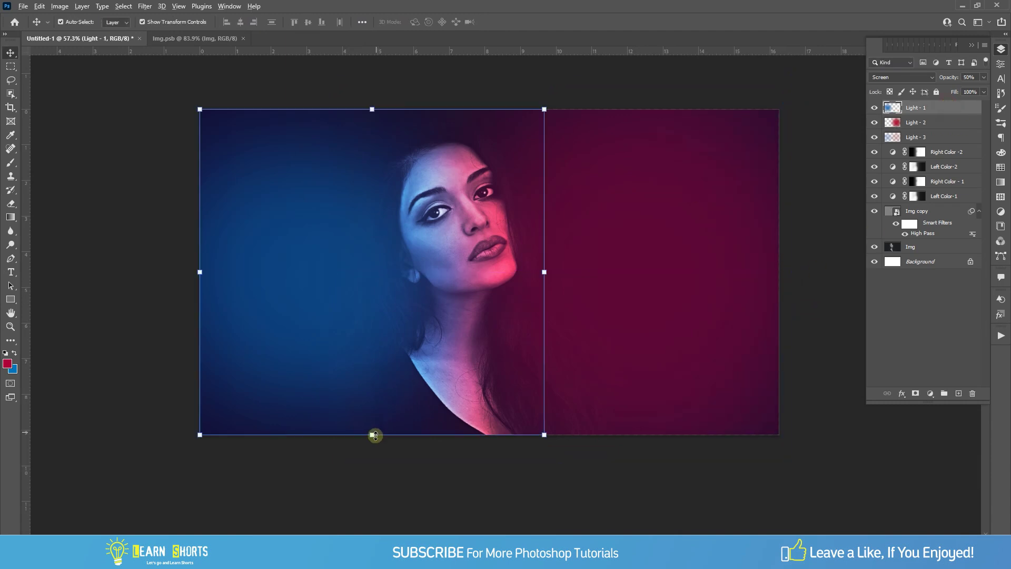
left_click_drag(373, 434, 373, 457)
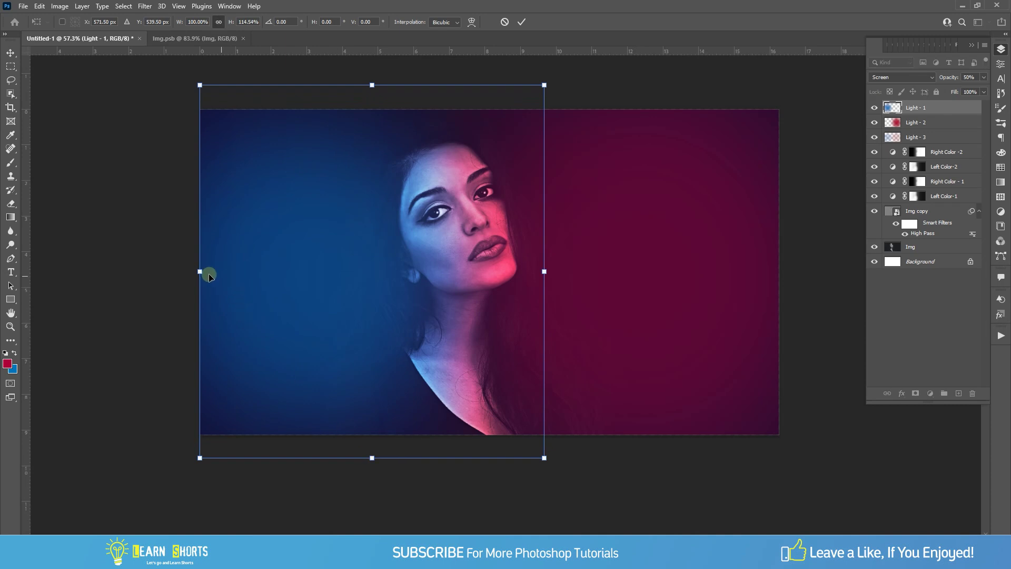
left_click_drag(202, 273, 157, 272)
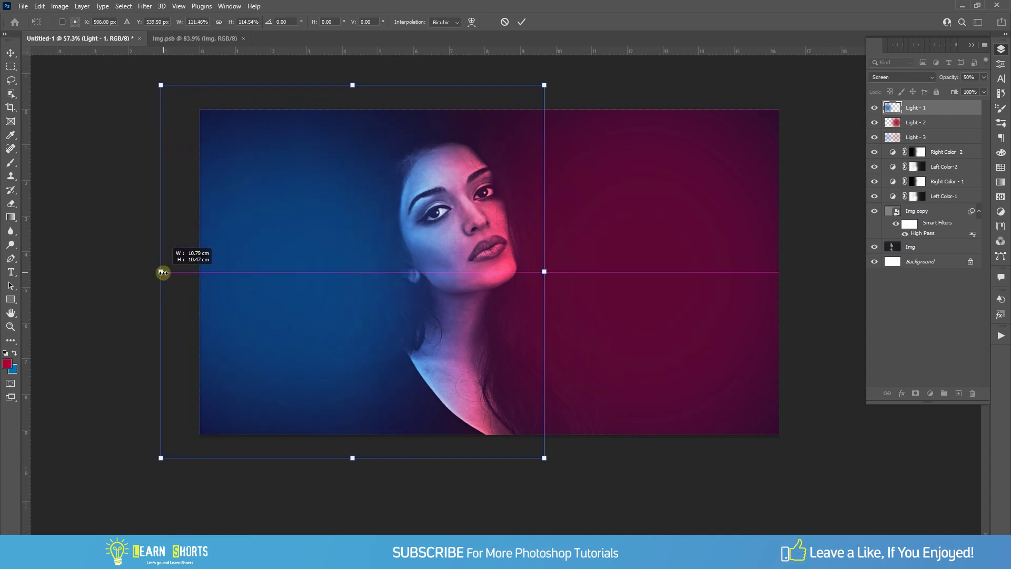
key("Return")
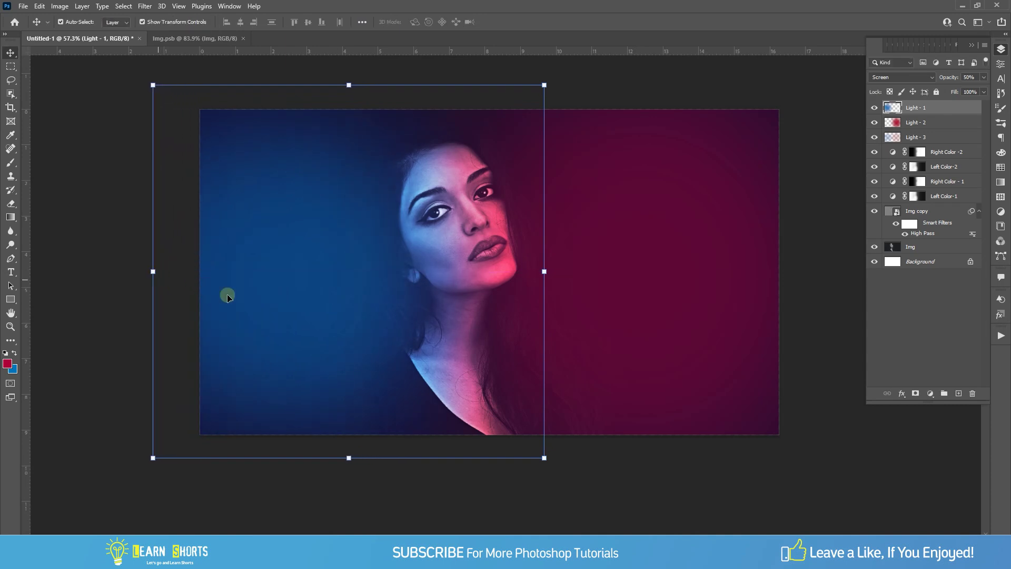
left_click(657, 456)
left_click(657, 338)
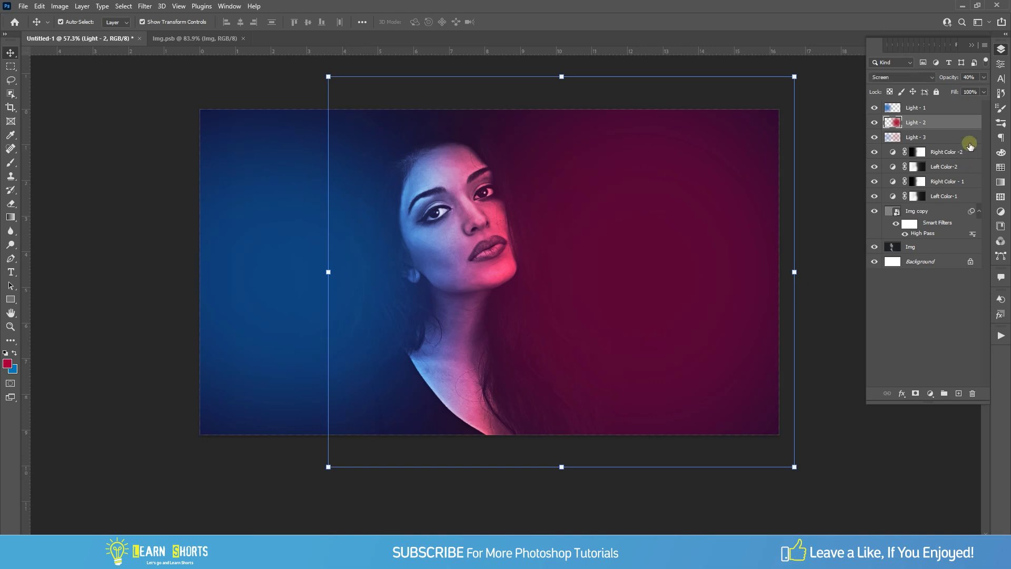
Duplicate Light - 3 and set the copy to Screen blend at 60% opacity
left_click(951, 138)
right_click(948, 137)
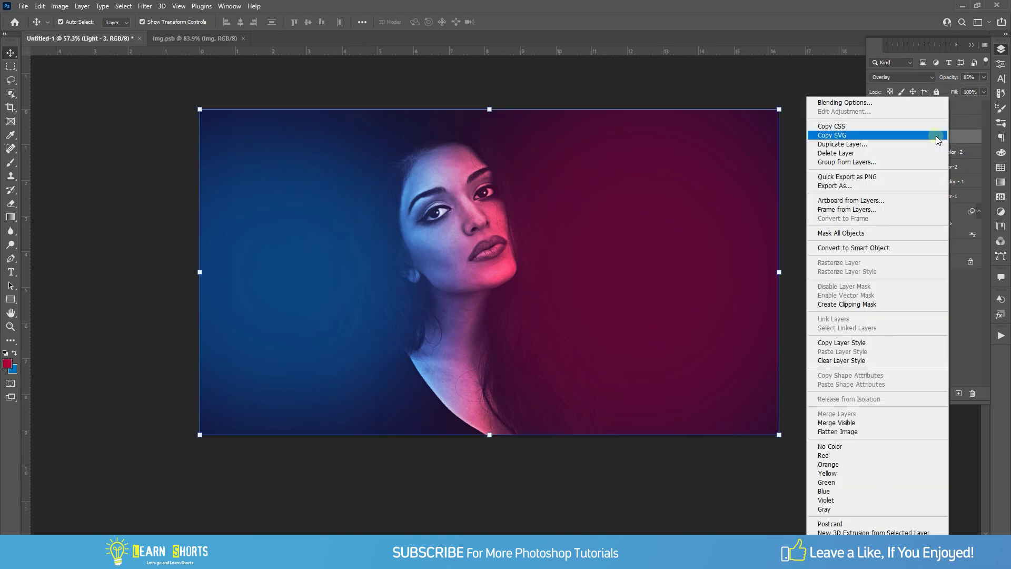
left_click(925, 144)
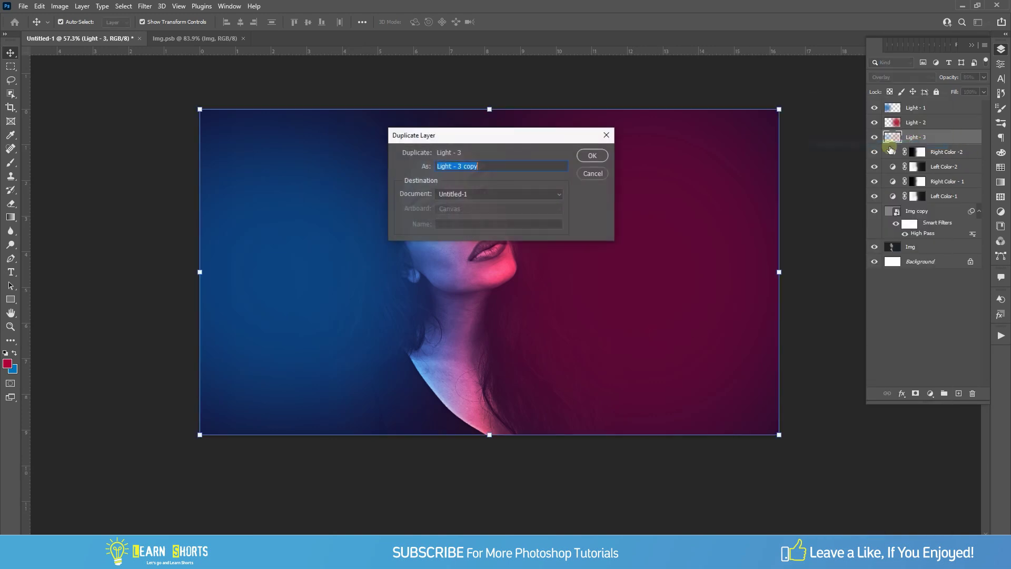
left_click(598, 156)
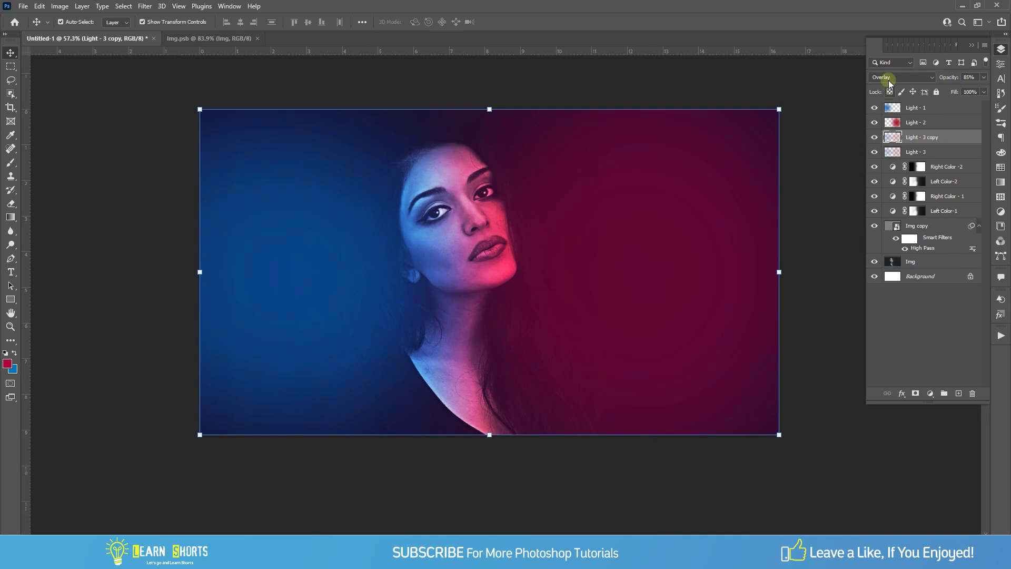
left_click(895, 77)
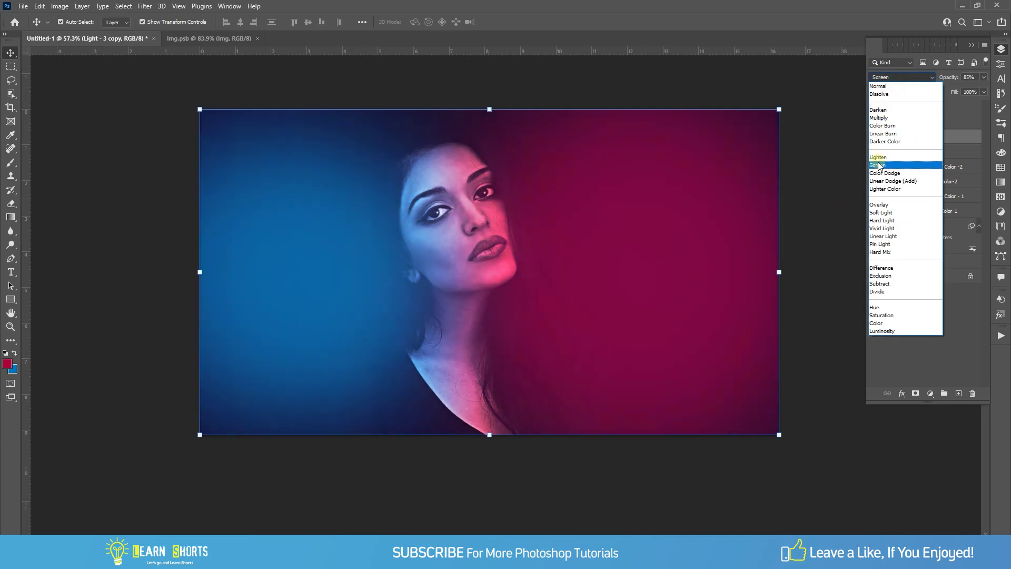
left_click(878, 165)
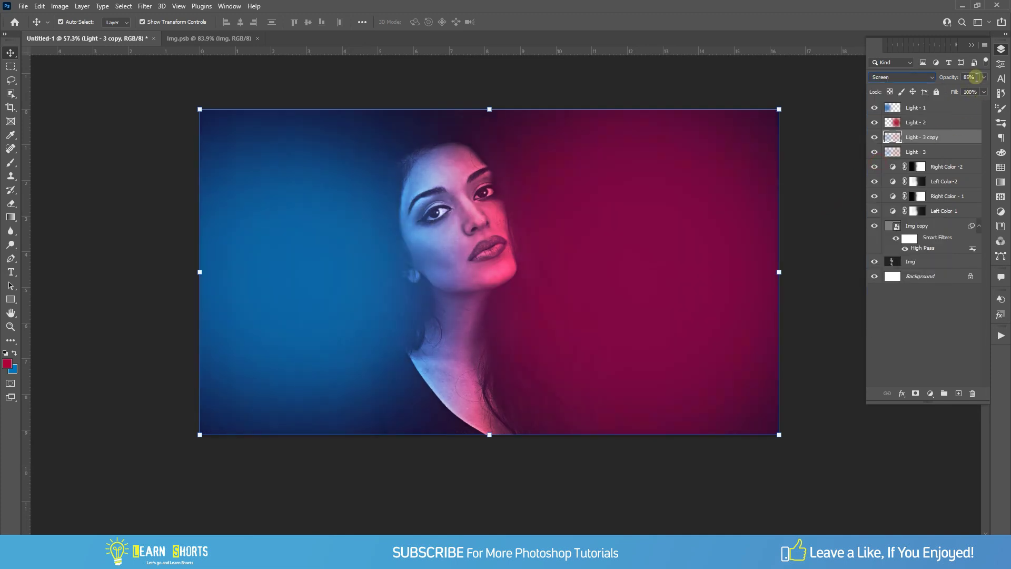
type("60")
Rename the copy Light - 4 and place it below Light - 3
double_click(923, 137)
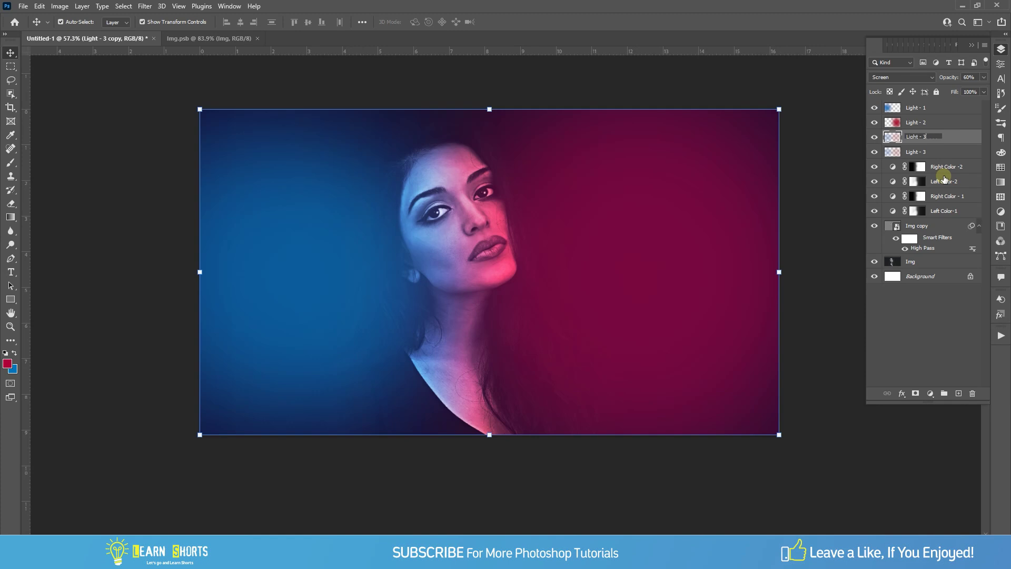
type("4")
key("Return")
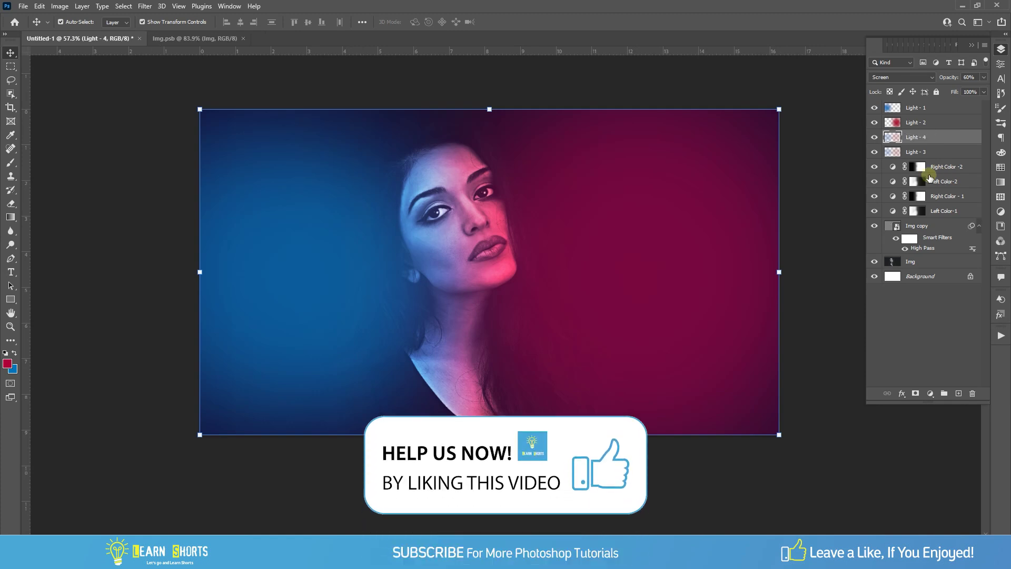
left_click_drag(935, 137, 936, 153)
left_click(842, 243)
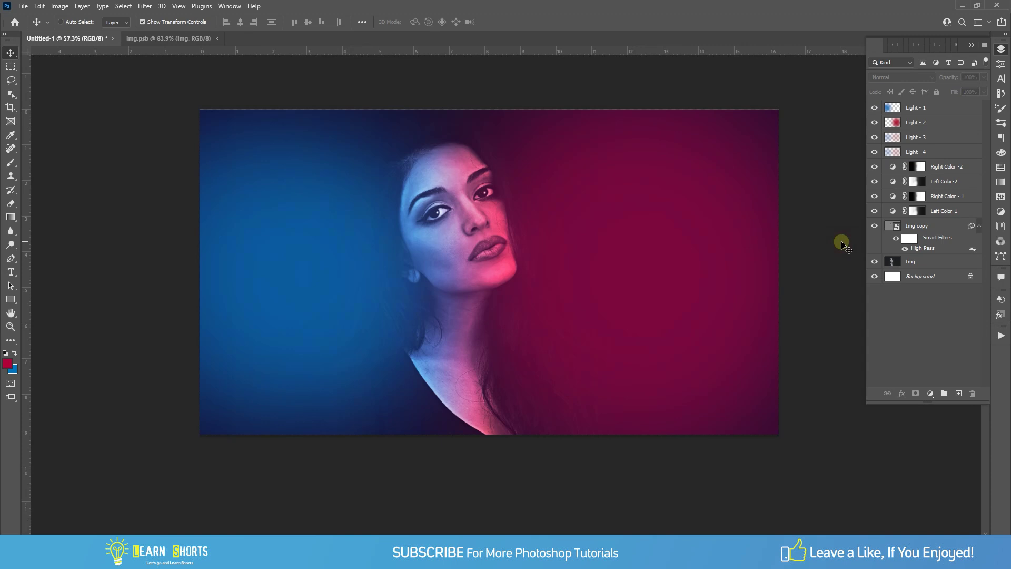
key("ctrl+plus")
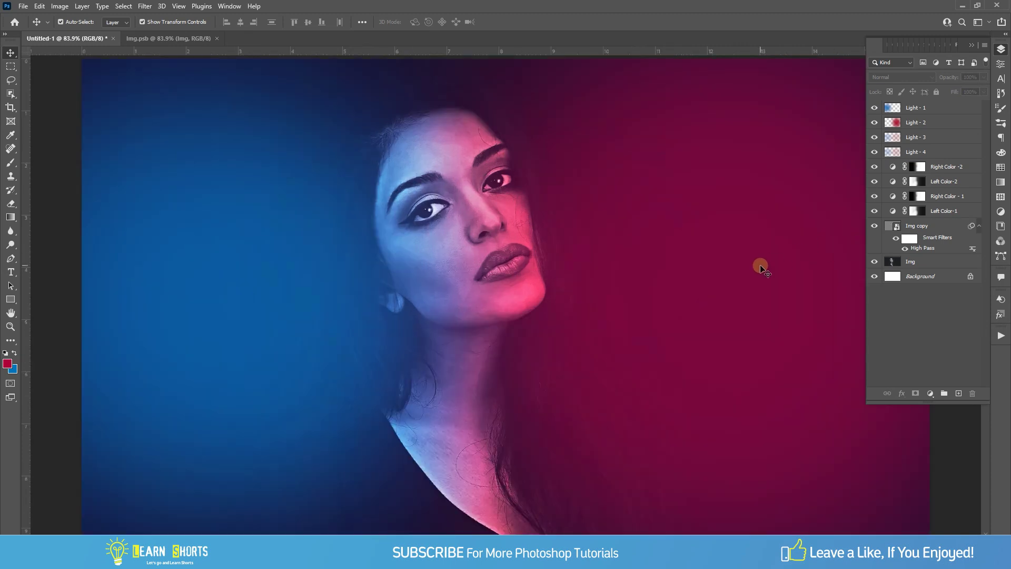
left_click(759, 268)
scroll(760, 269, "down", 1)
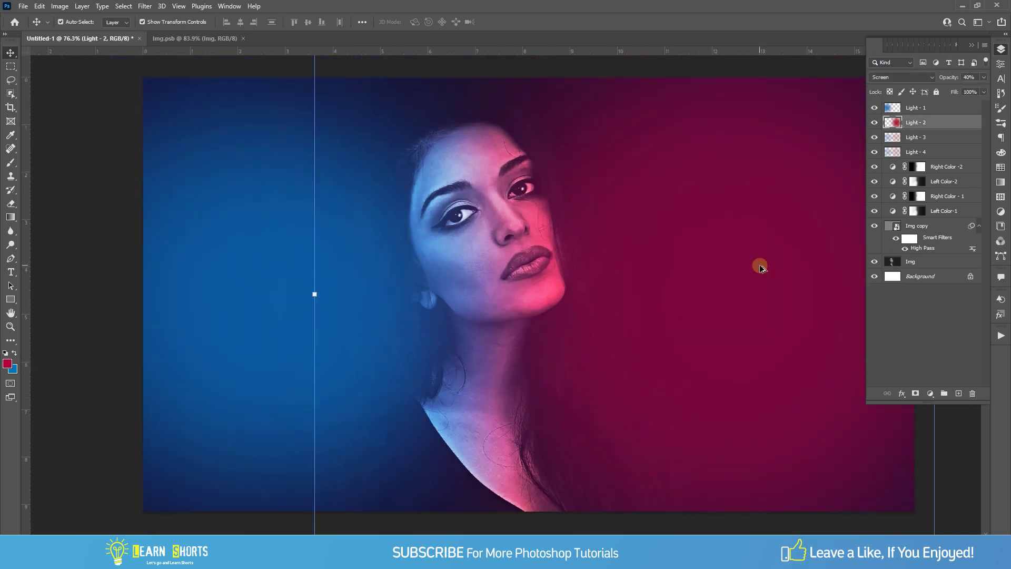
scroll(760, 268, "down", 1)
mouse_move(760, 269)
left_mouse_down()
mouse_move(668, 266)
mouse_move(734, 279)
mouse_move(720, 281)
left_mouse_up()
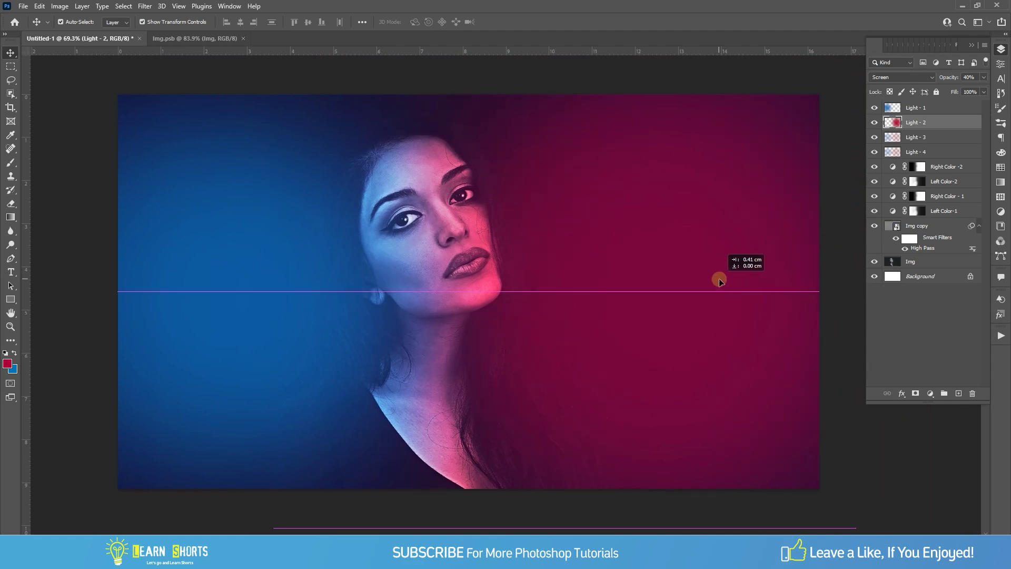
mouse_move(226, 279)
left_mouse_down()
mouse_move(216, 284)
mouse_move(239, 284)
left_mouse_up()
left_click_drag(323, 308, 333, 307)
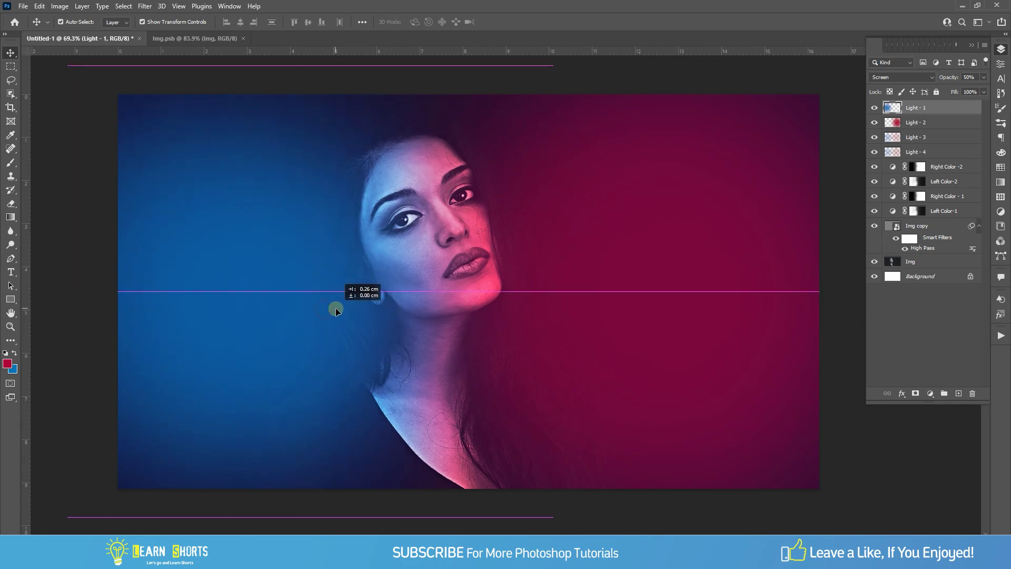
left_click_drag(658, 340, 650, 334)
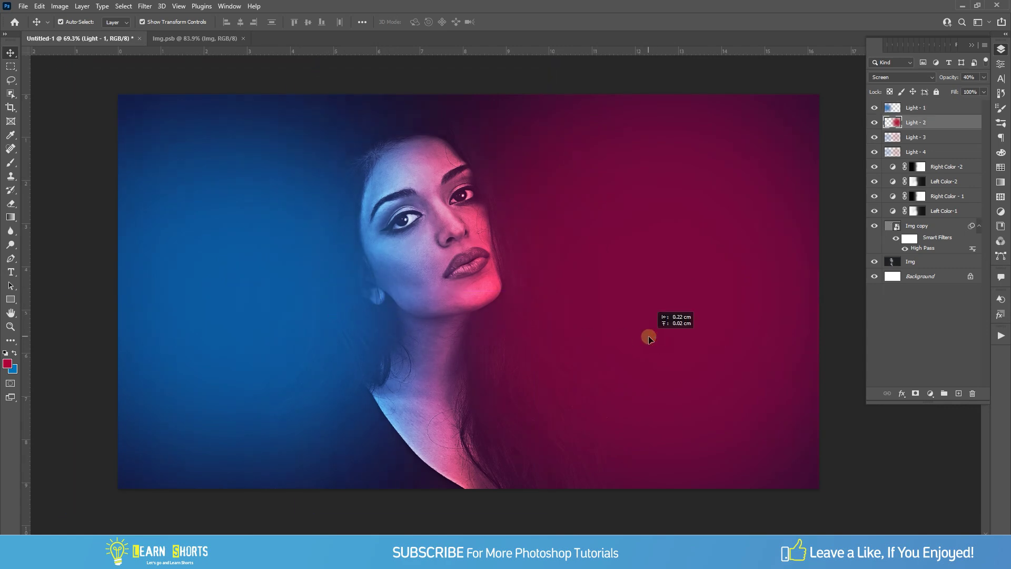
left_click(903, 444)
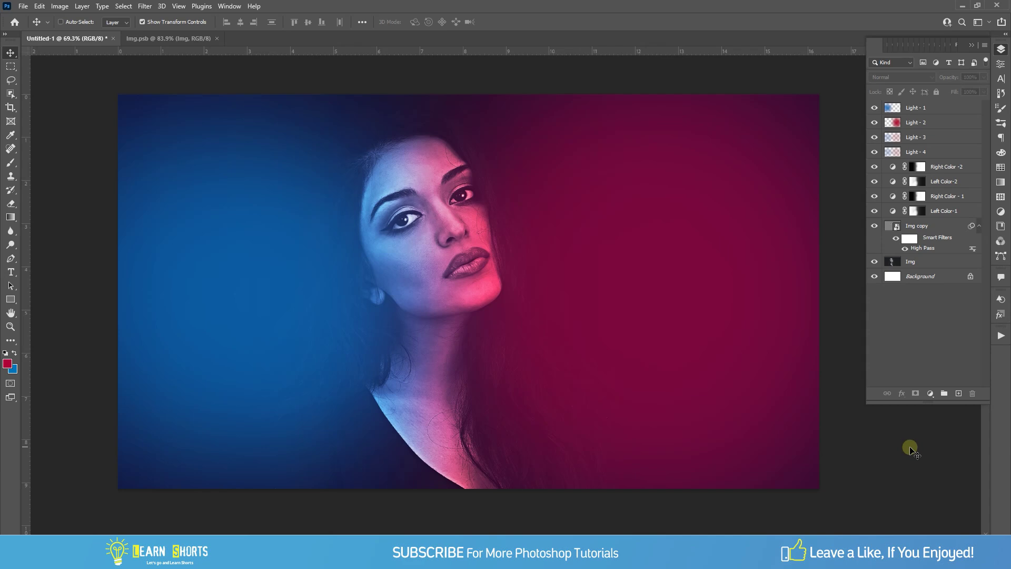
scroll(912, 449, "up", 1)
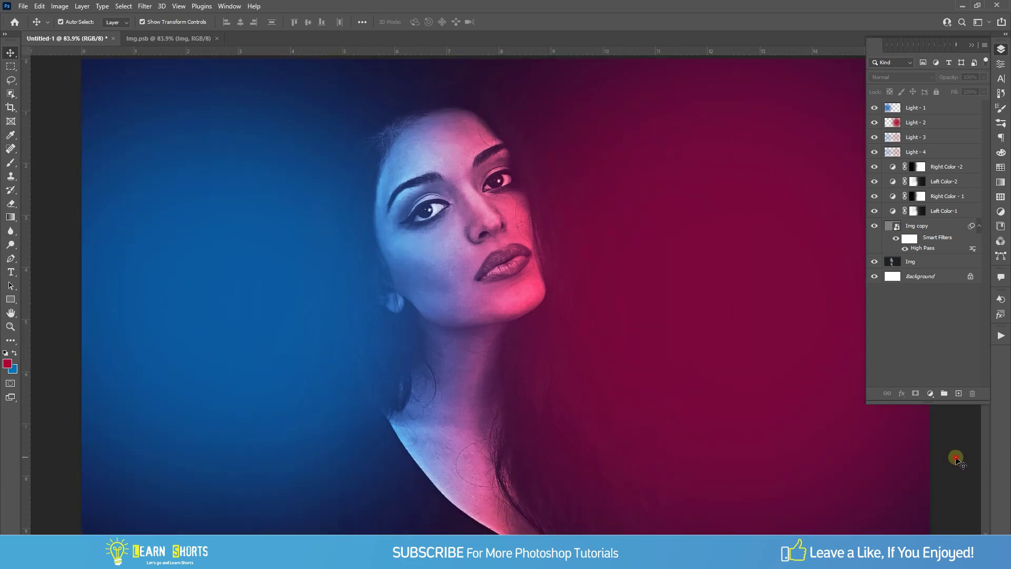
left_click_drag(956, 457, 919, 448)
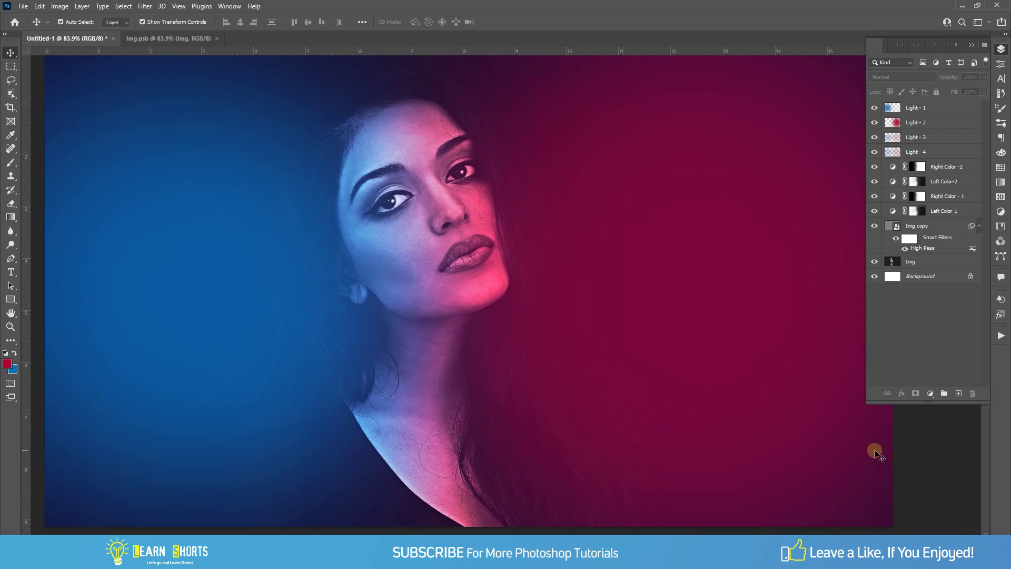
Add 'DUAL LIGHTING' text on the red side and scale it up across the lower right
key("t")
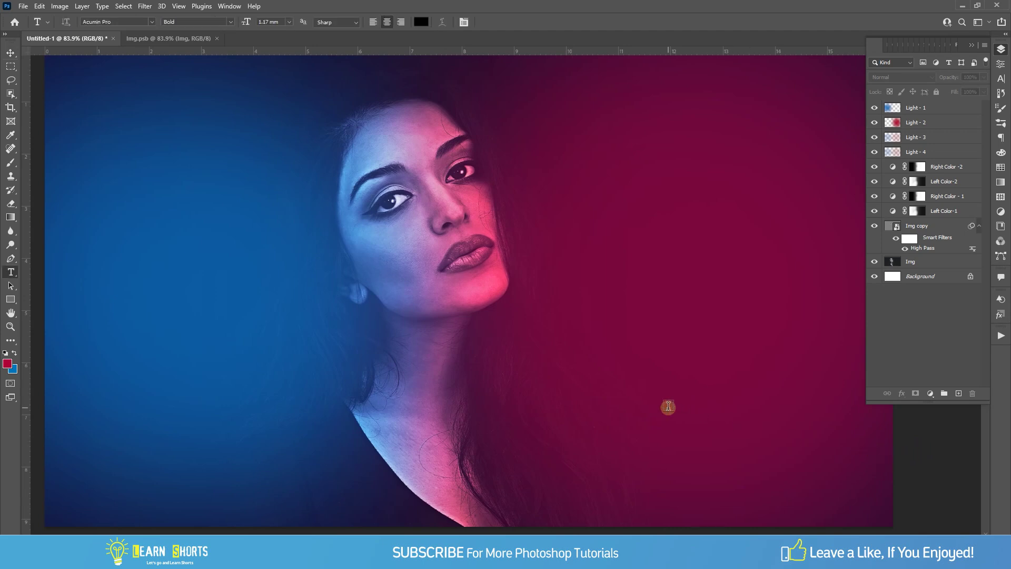
left_click(668, 407)
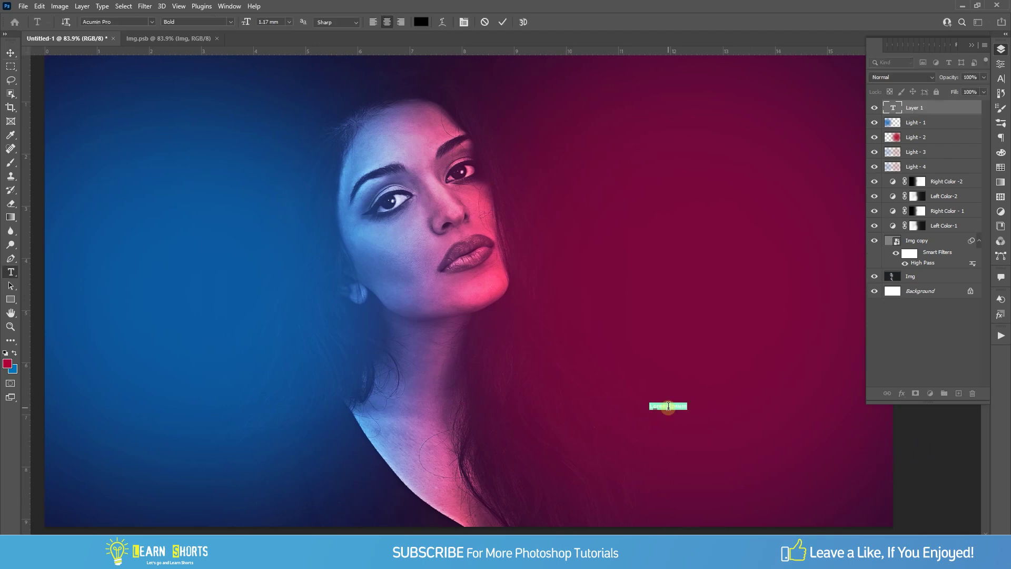
left_click(668, 406)
type("DUAL LIGHTING")
key("ctrl+Return")
key("ctrl+t")
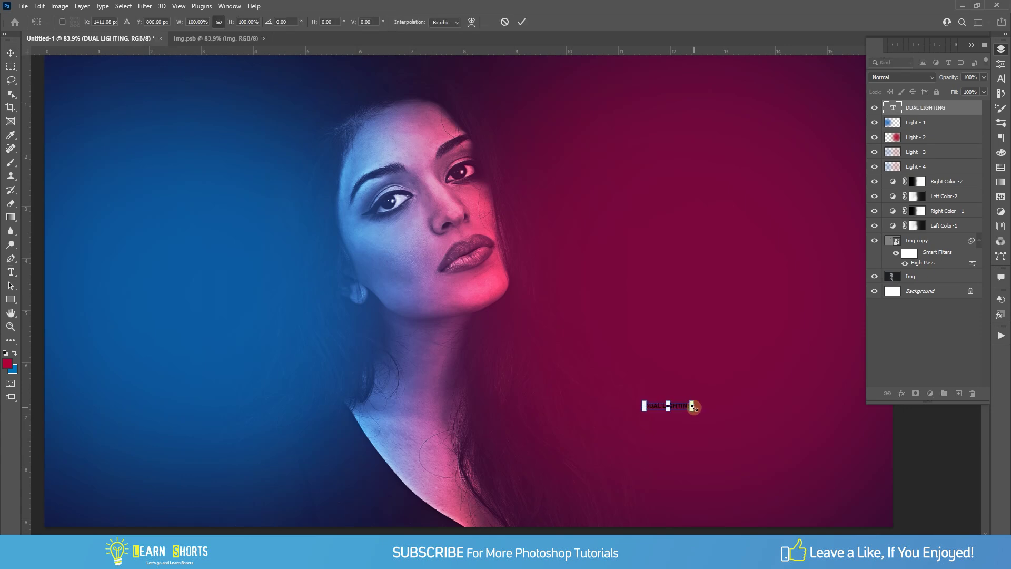
left_click_drag(692, 410, 821, 421)
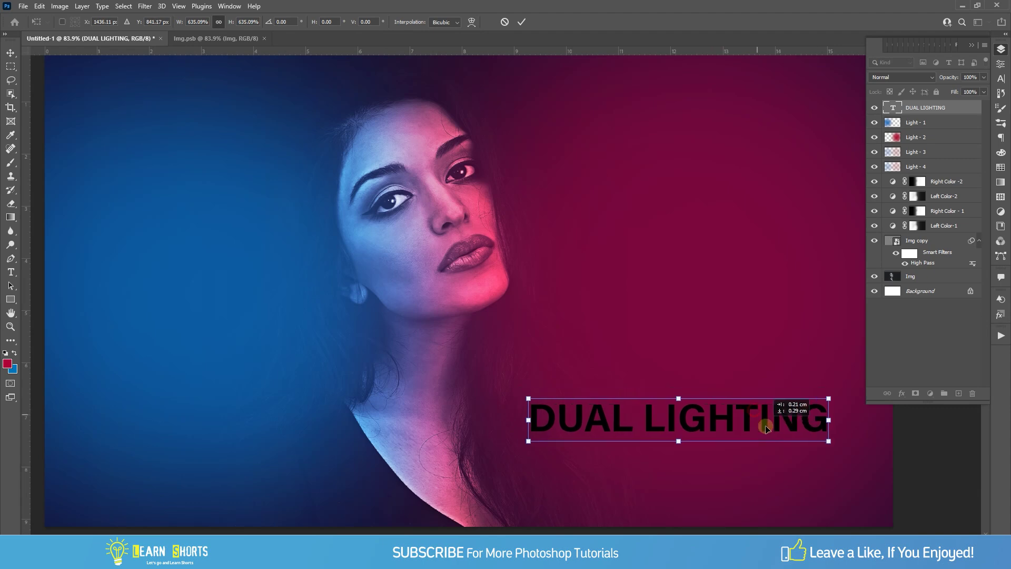
left_click_drag(756, 414, 779, 451)
key("Return")
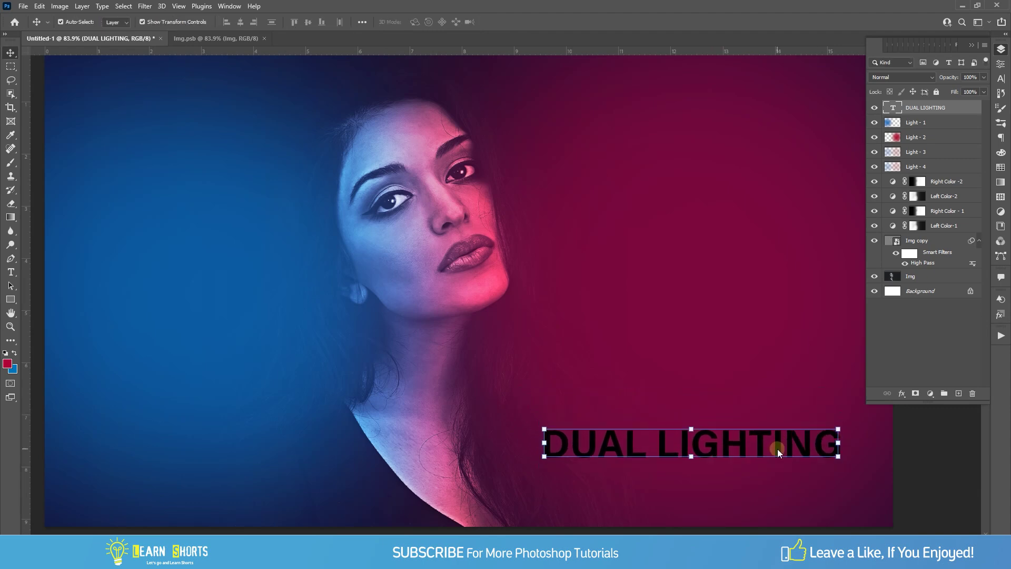
Set the DUAL LIGHTING title's text colour to white
left_click(1000, 79)
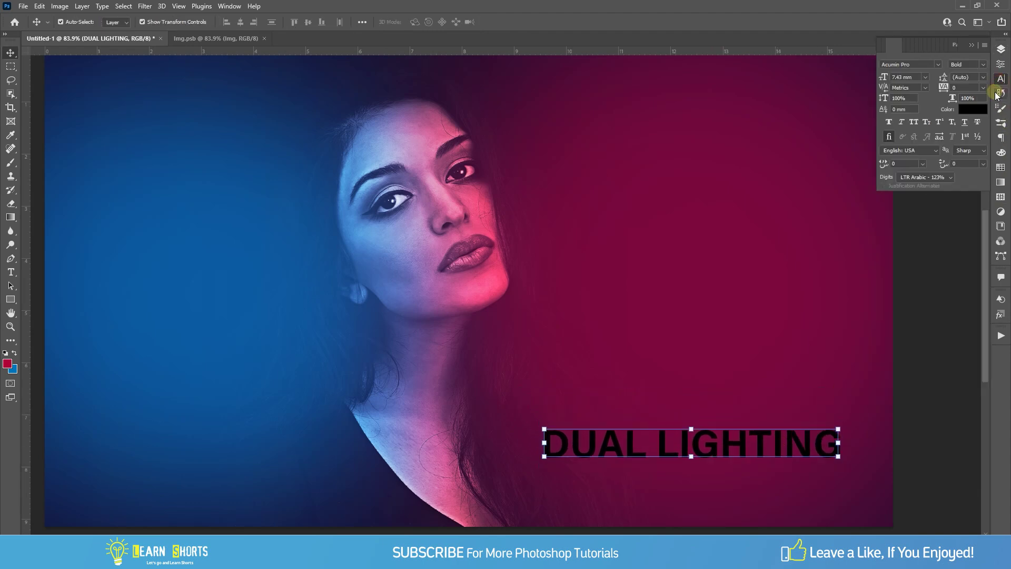
left_click(974, 109)
left_click(475, 263)
left_click_drag(457, 263, 396, 249)
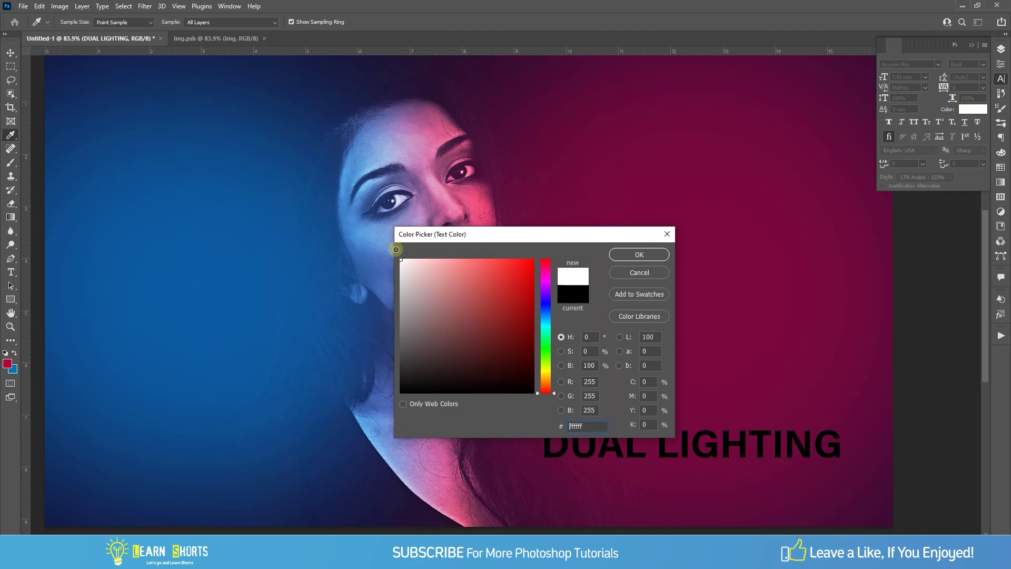
left_click(639, 254)
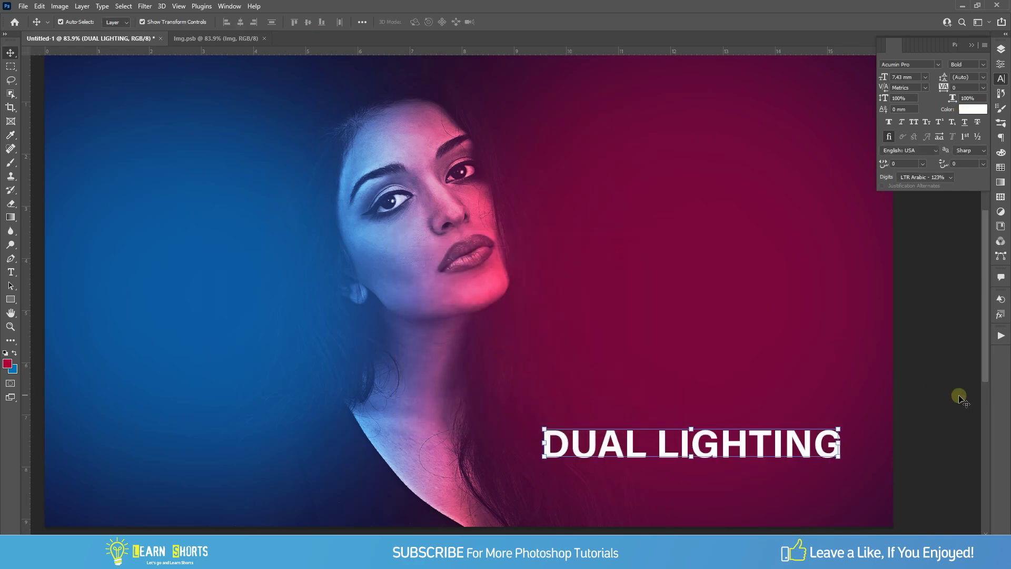
Retype the duplicated title line as 'PHOTO EFFECT' and shrink it
mouse_move(795, 439)
left_mouse_down()
mouse_move(790, 409)
mouse_move(775, 455)
left_mouse_up()
double_click(775, 455)
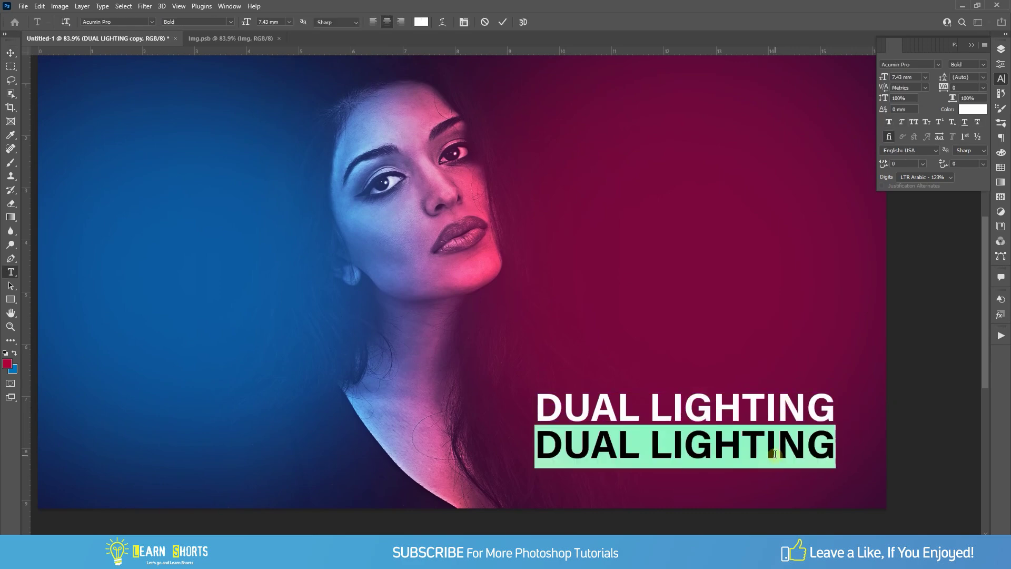
type("PHOT")
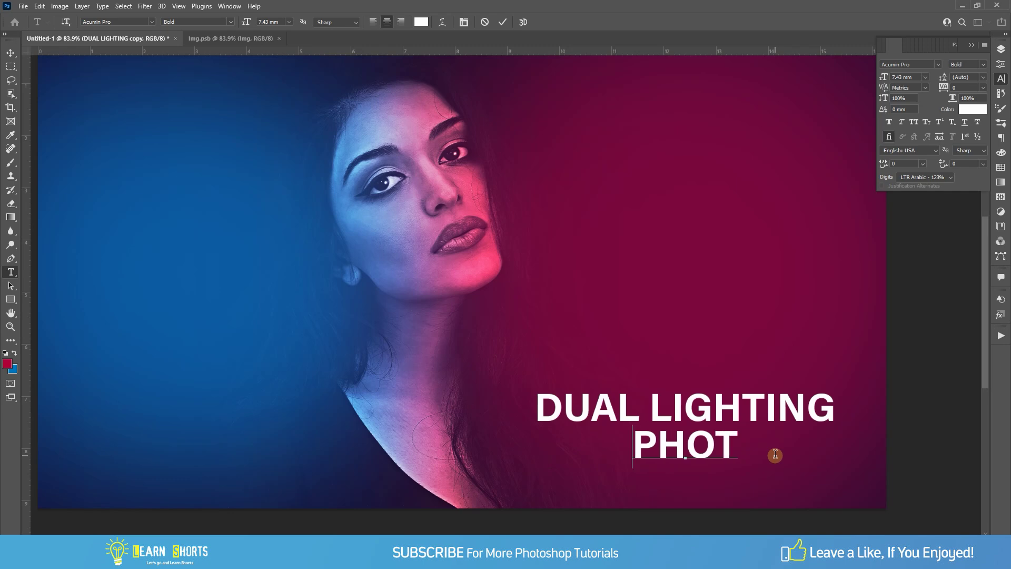
type("O")
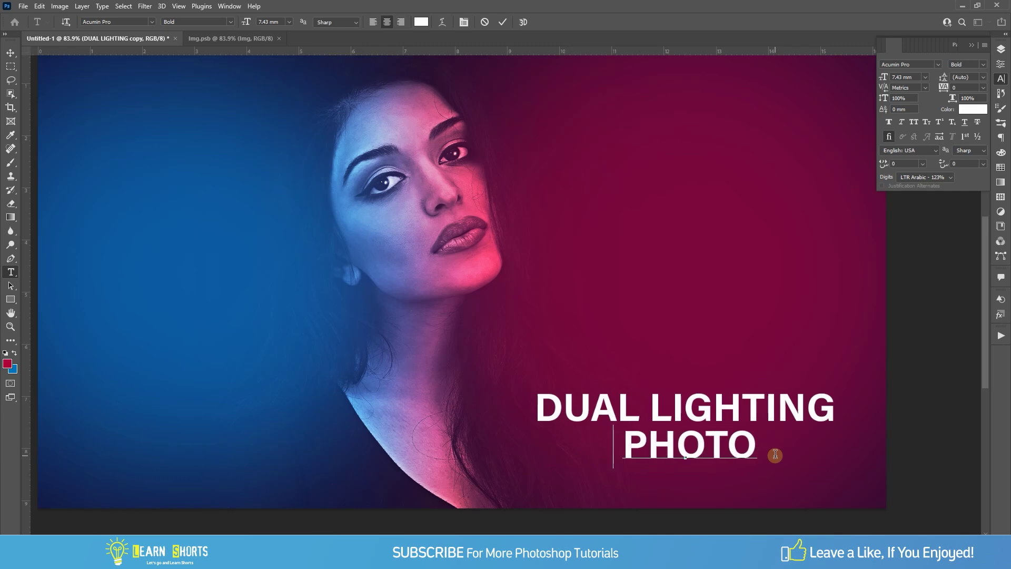
type(" EFF")
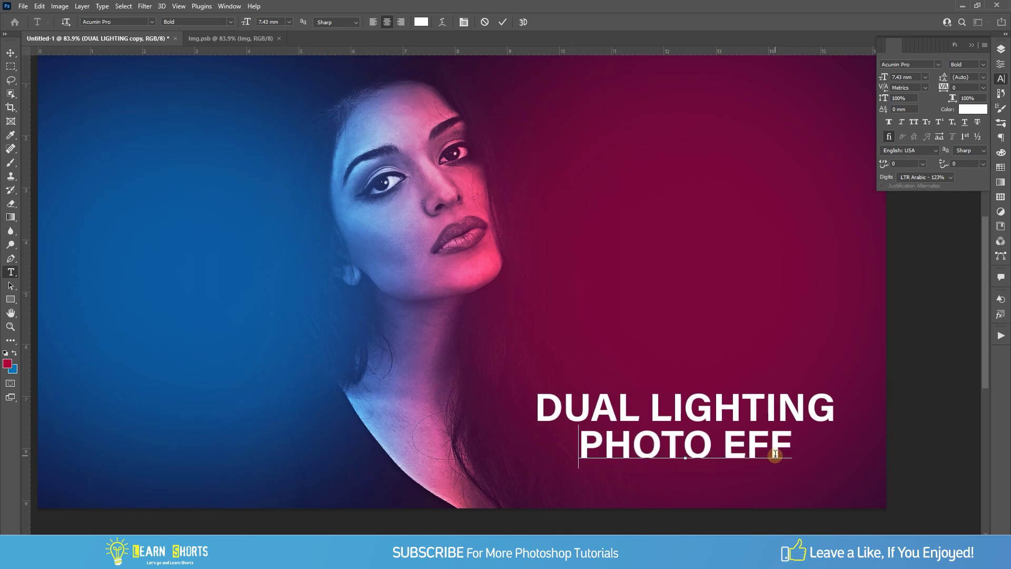
type("ECT")
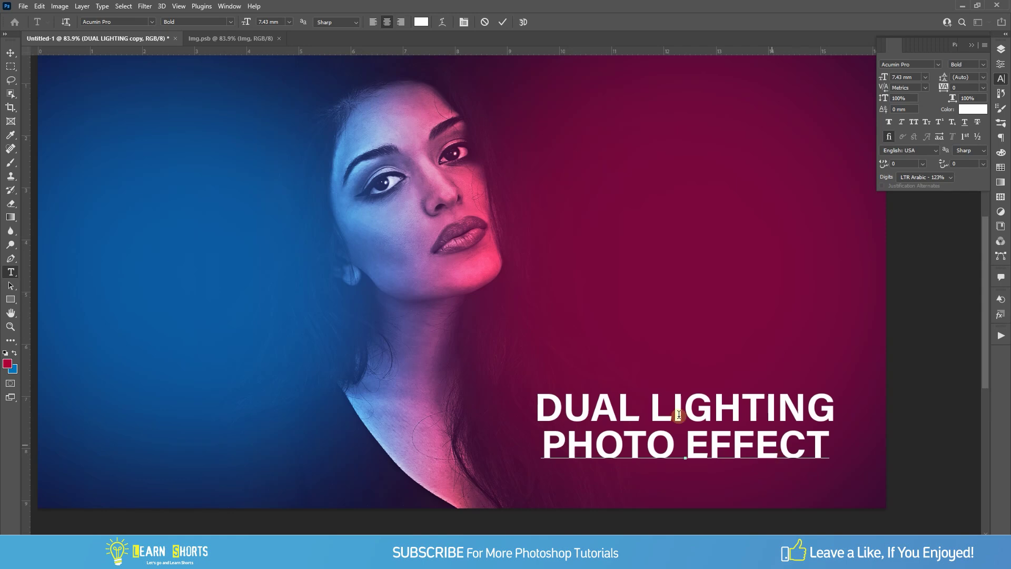
left_click(10, 53)
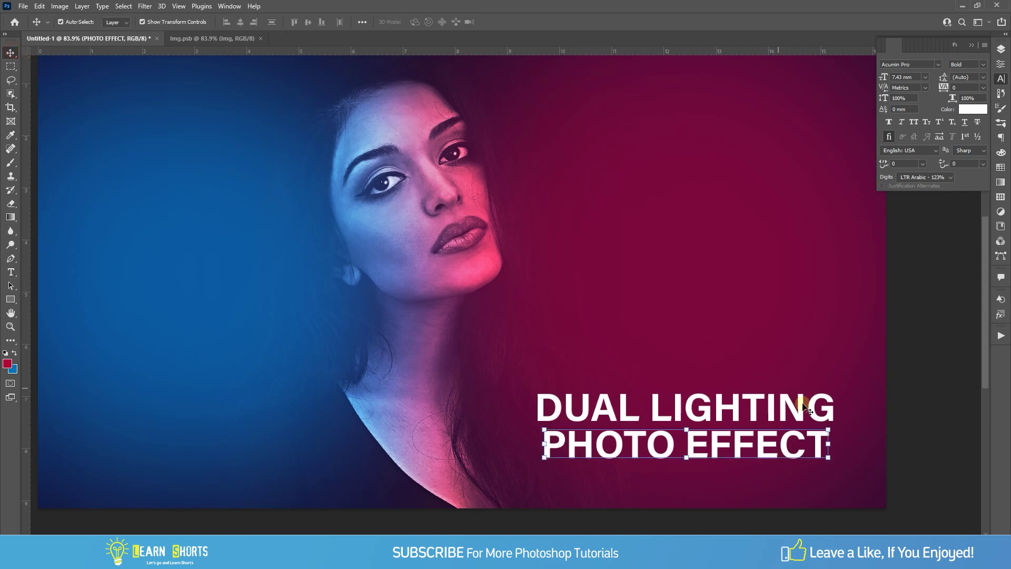
left_click_drag(834, 449, 799, 446)
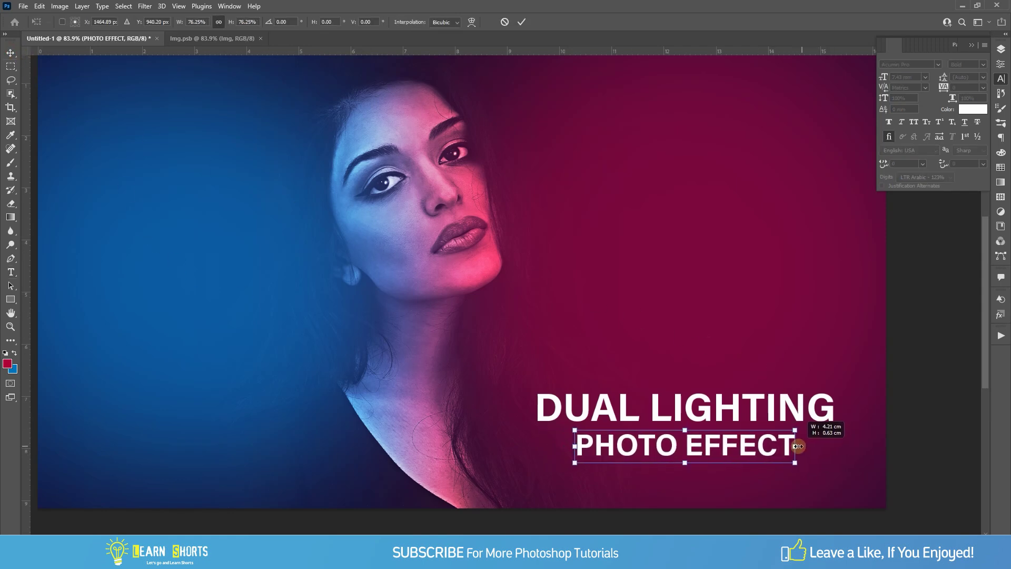
key("Return")
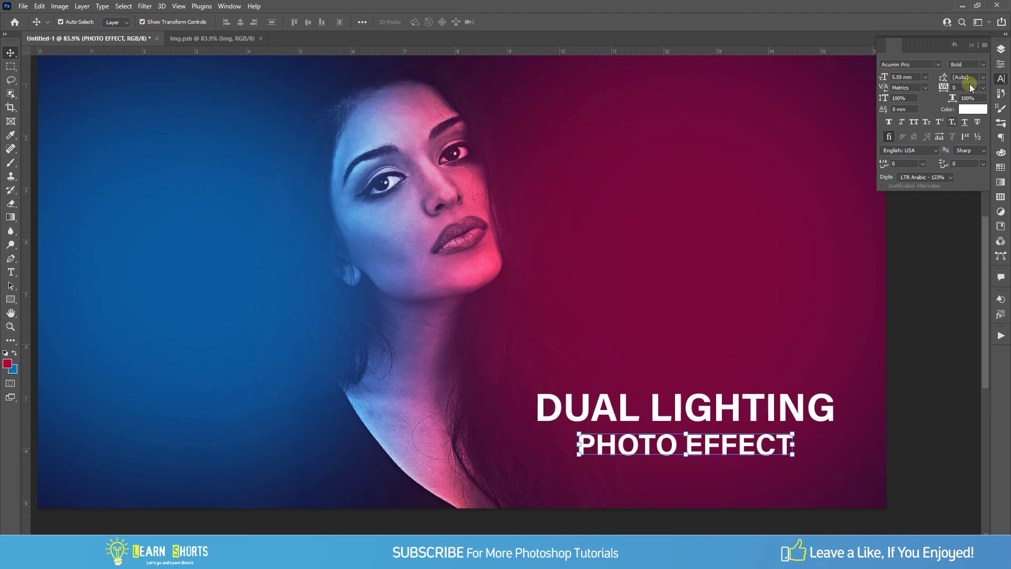
Give PHOTO EFFECT Regular style and 100 letter spacing, nudged slightly lower
left_click(983, 64)
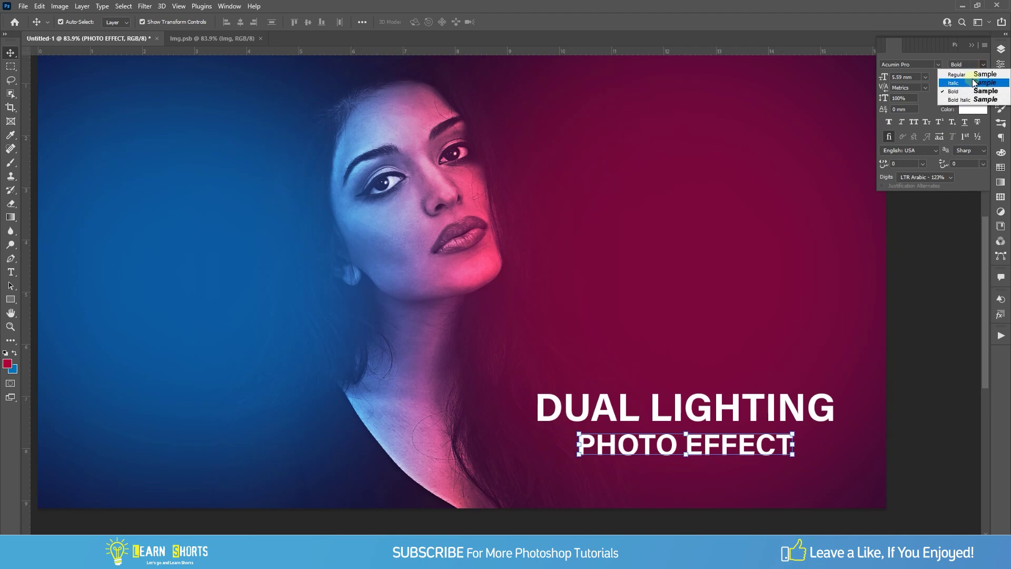
left_click(971, 76)
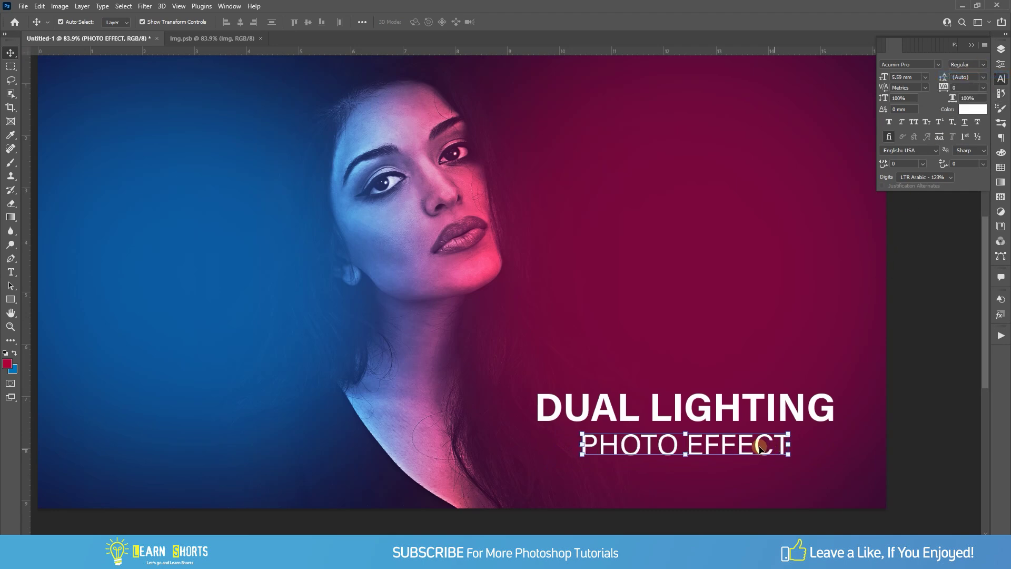
left_click_drag(761, 448, 760, 454)
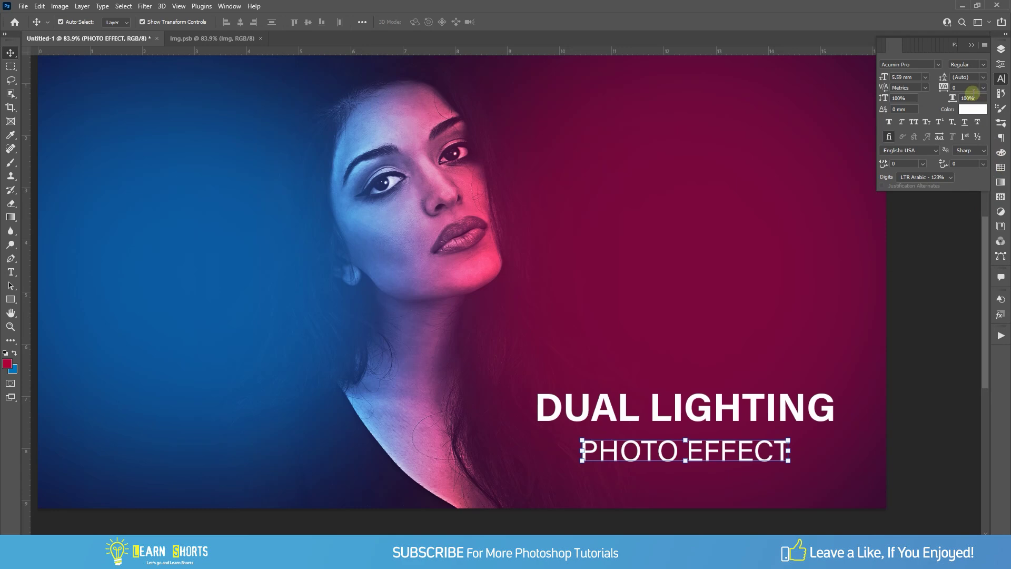
left_click(966, 88)
key("Return")
Horizontally centre PHOTO EFFECT under DUAL LIGHTING
left_click(715, 416, "shift")
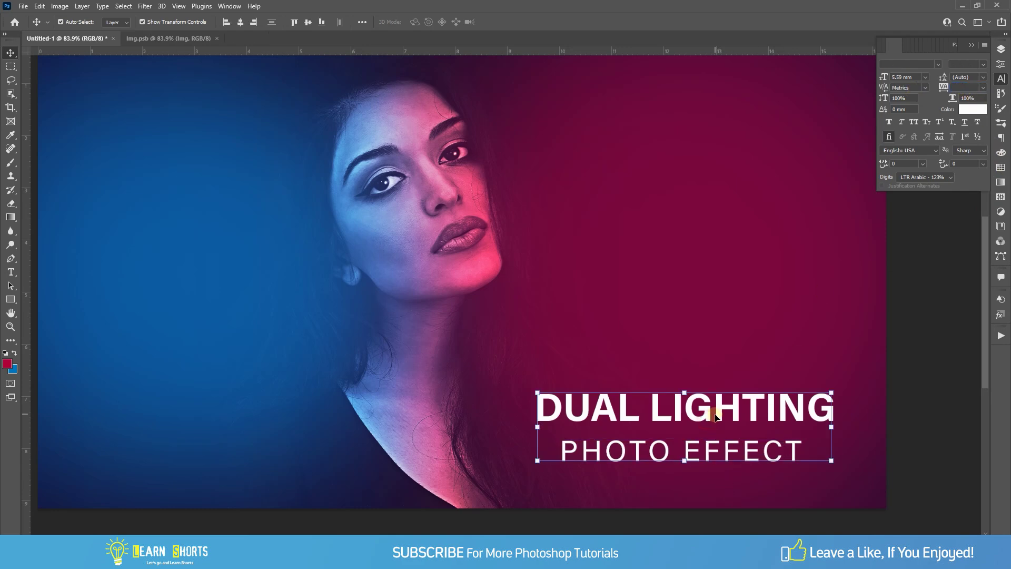
left_click(241, 21)
left_click(928, 418)
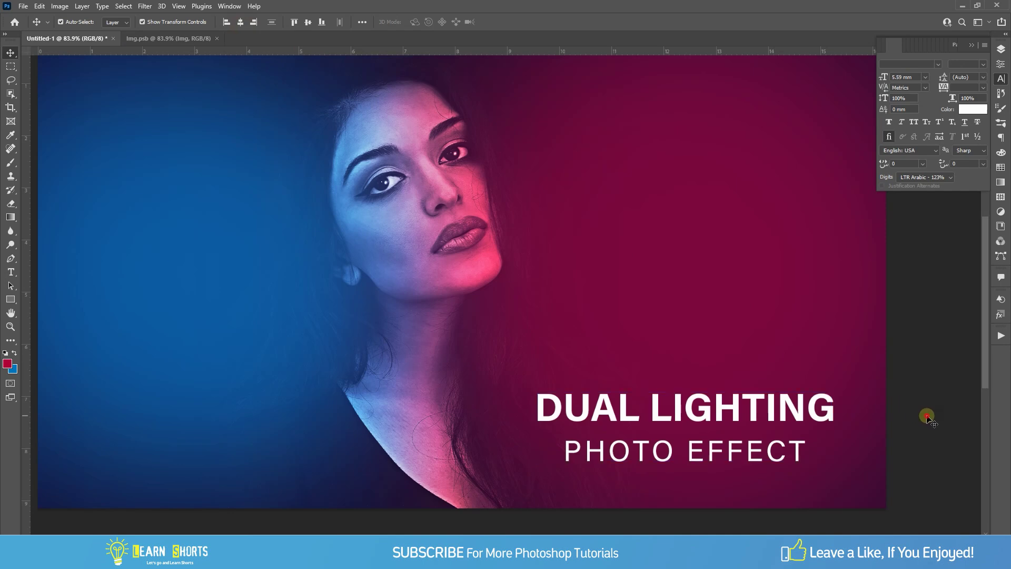
Scale both title lines down slightly and shift them lower and further right
left_click(768, 452)
left_click(737, 411, "shift")
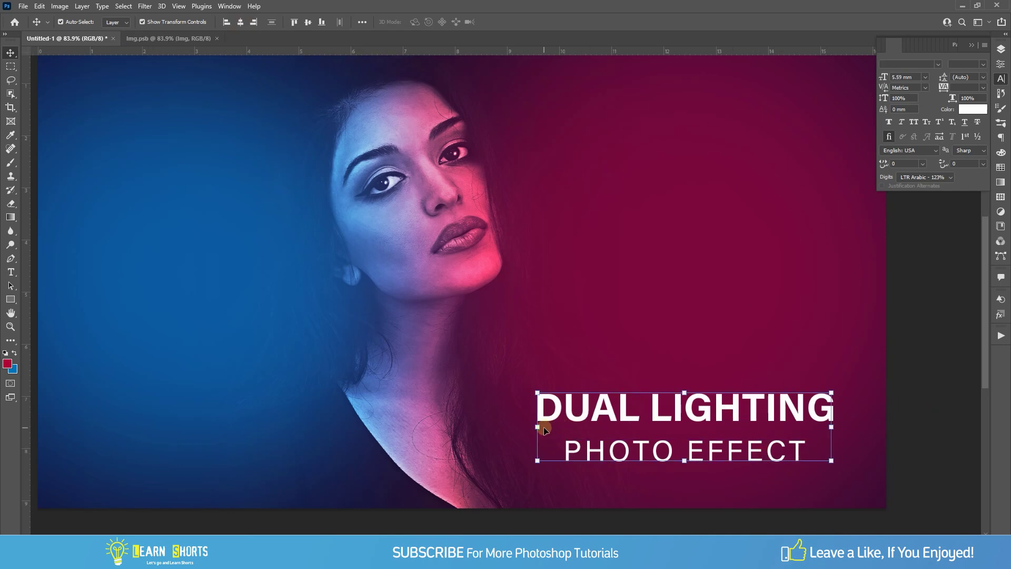
left_click_drag(538, 428, 573, 429)
left_click_drag(712, 426, 725, 438)
double_click(723, 435)
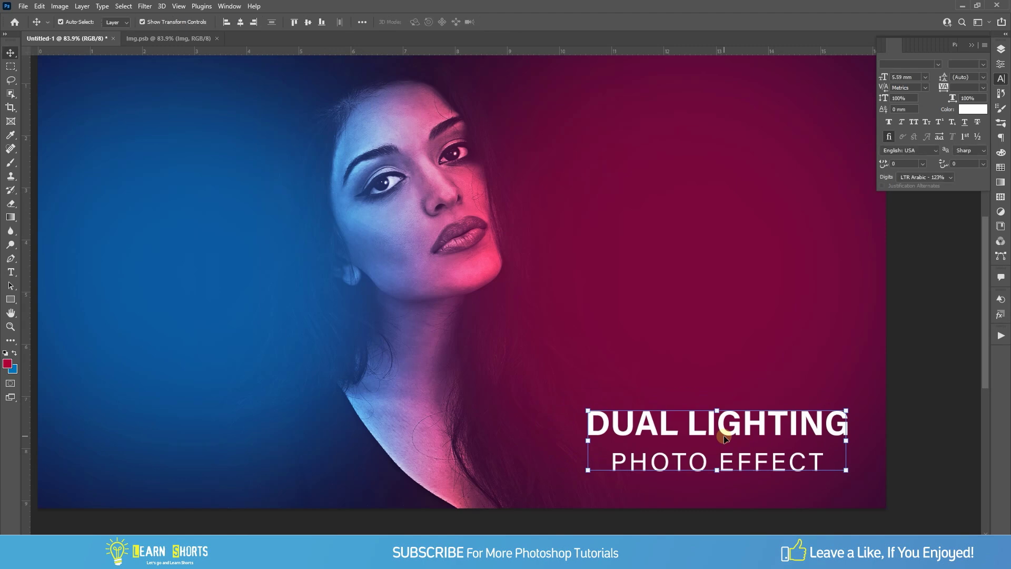
left_click(915, 429)
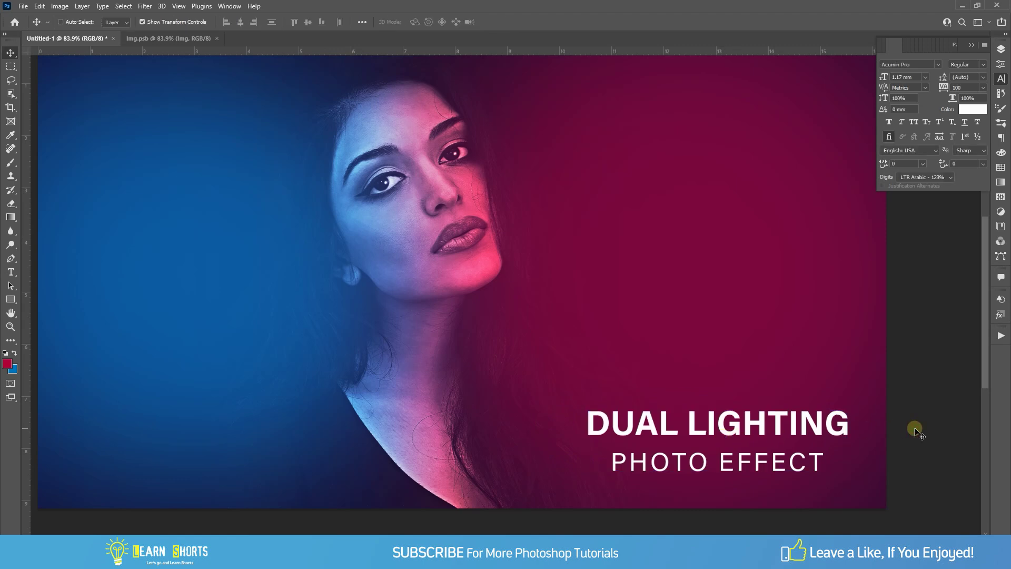